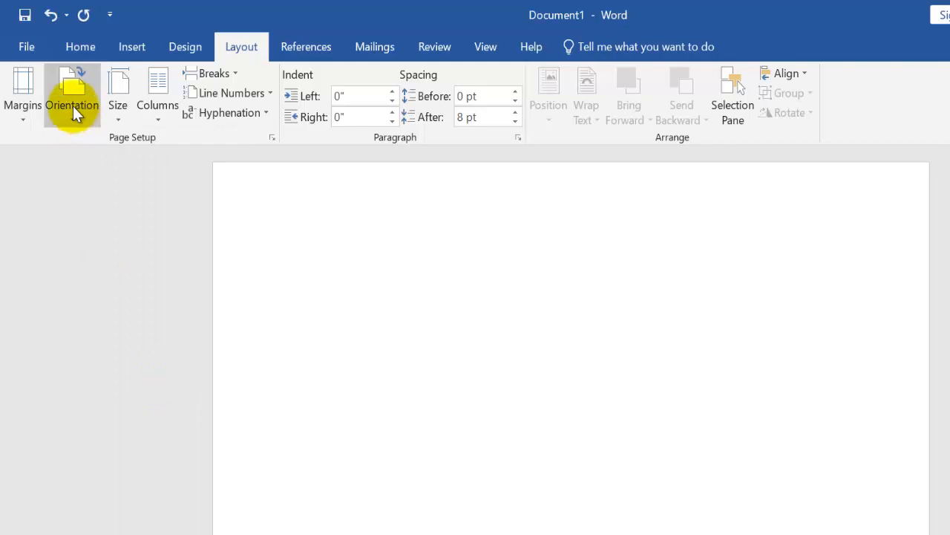
Set the page to portrait orientation and add a 3 pt thick-and-thin box border around the whole document
{"action": "left_click", "coordinate": [72, 107]}
{"action": "left_click", "coordinate": [83, 146]}
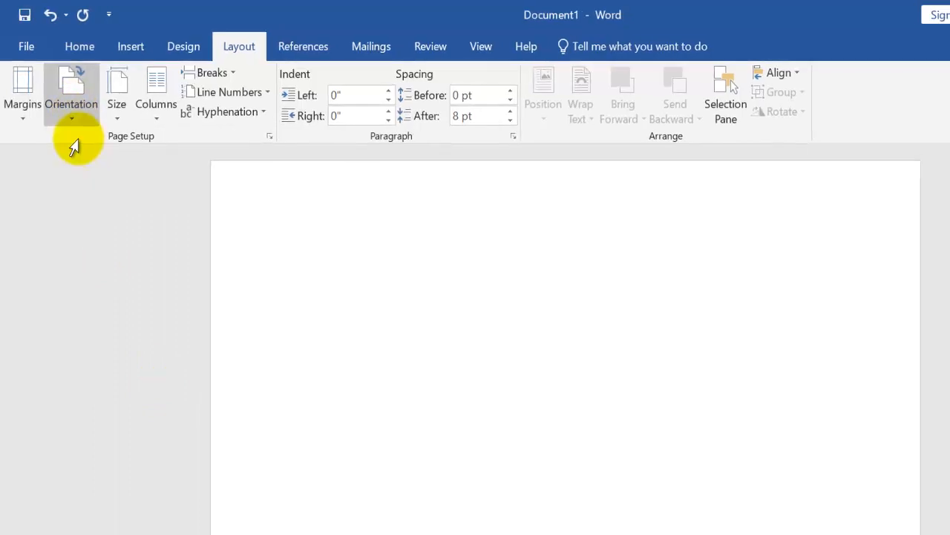
{"action": "left_click", "coordinate": [184, 48]}
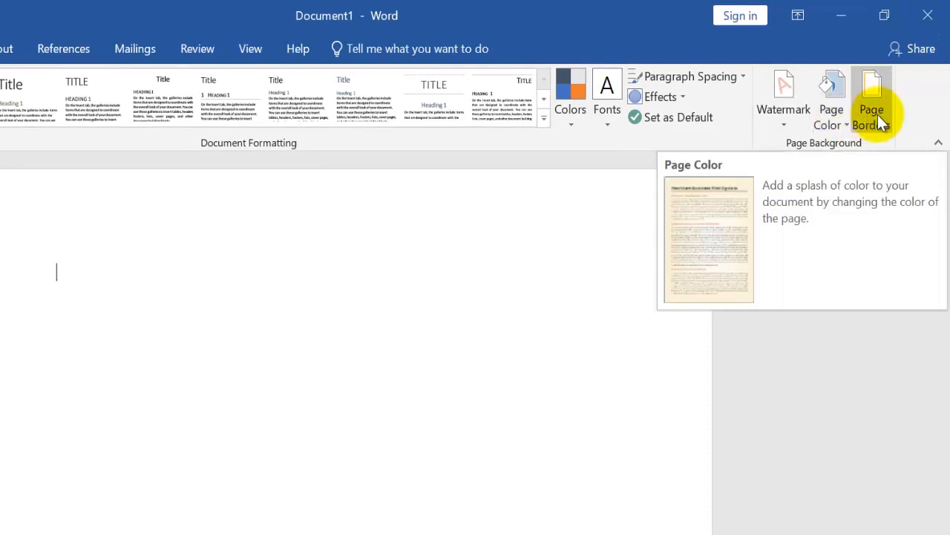
{"action": "left_click", "coordinate": [876, 111]}
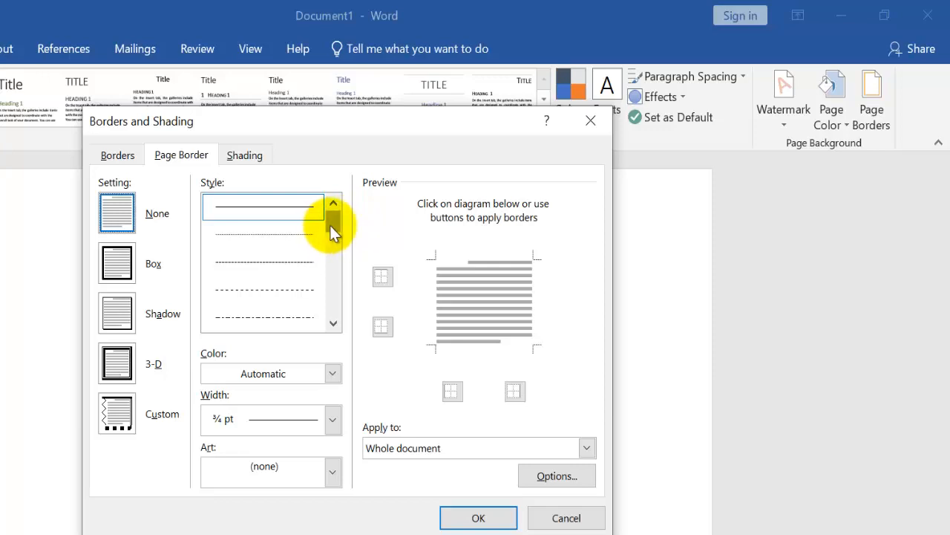
{"action": "left_click_drag", "start_coordinate": [330, 225], "coordinate": [334, 251]}
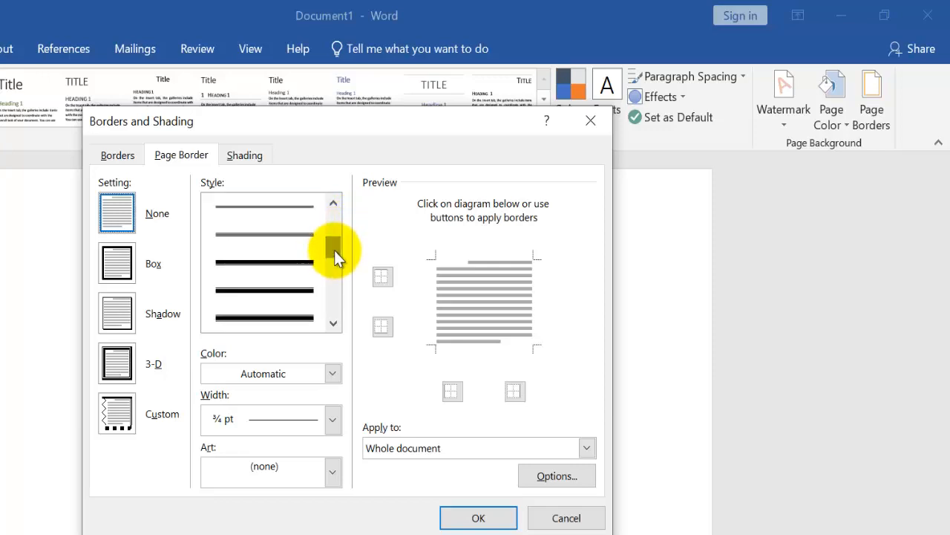
{"action": "left_click", "coordinate": [287, 271]}
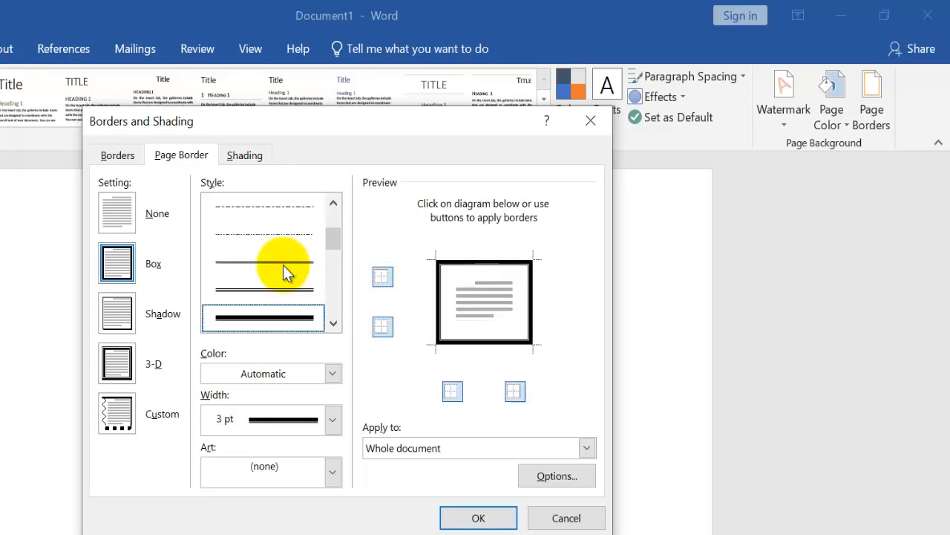
{"action": "left_click", "coordinate": [476, 519]}
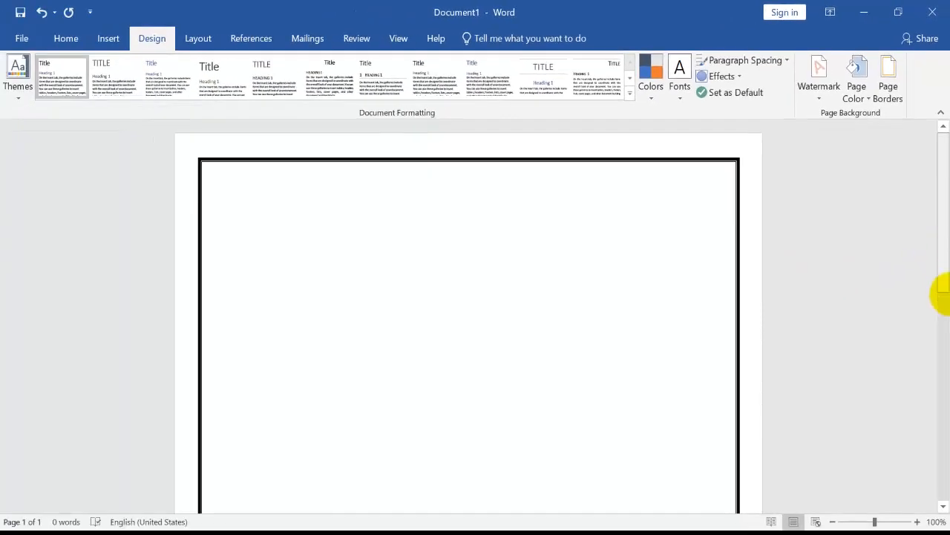
Draw a text box about 0.44" high and 1.51" wide near the top of the page and enter "Resume"
{"action": "left_click_drag", "start_coordinate": [940, 293], "coordinate": [940, 111]}
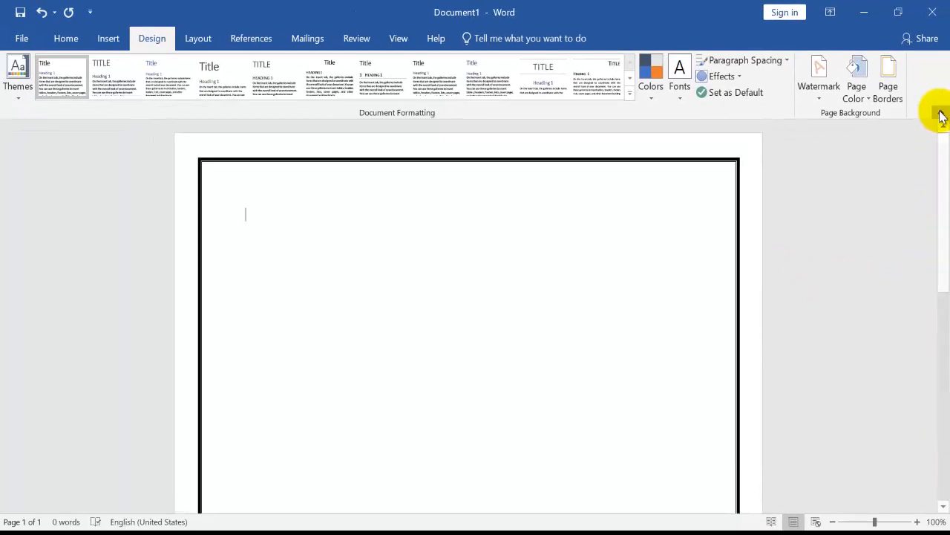
{"action": "left_click", "coordinate": [108, 39]}
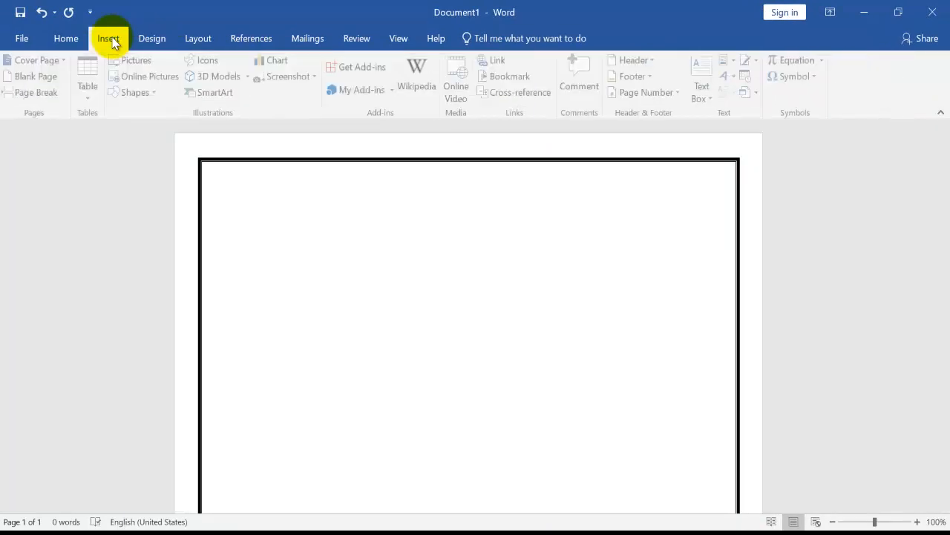
{"action": "left_click", "coordinate": [141, 92]}
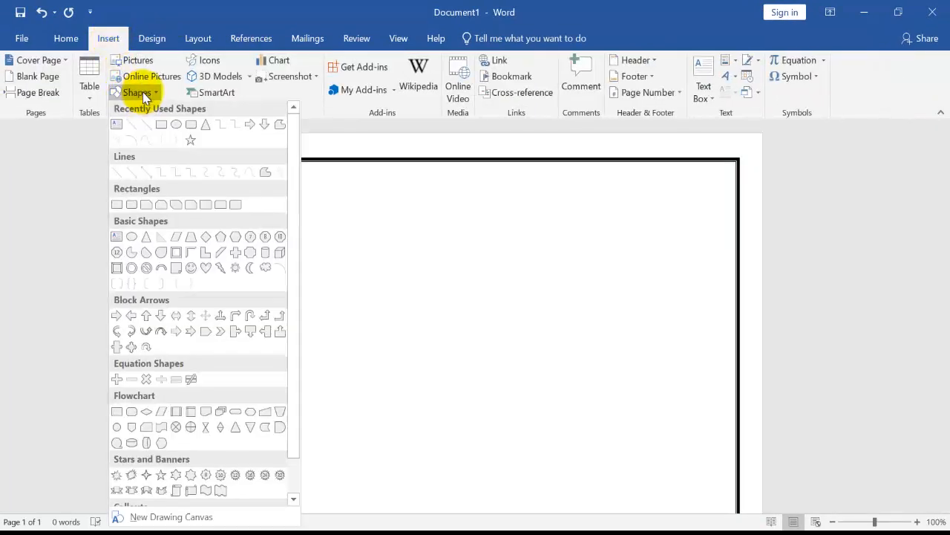
{"action": "left_click", "coordinate": [117, 127]}
{"action": "left_click_drag", "start_coordinate": [350, 192], "coordinate": [458, 225]}
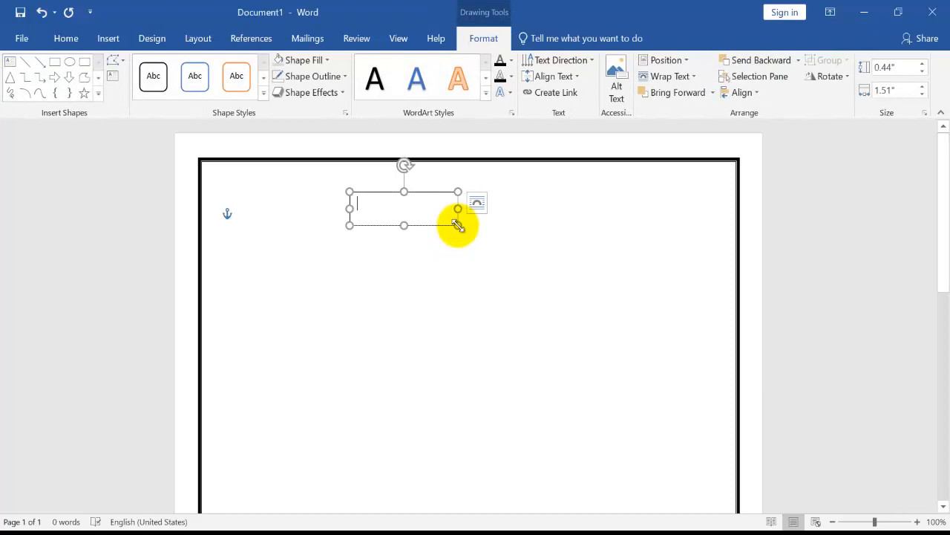
{"action": "type", "text": "Res"}
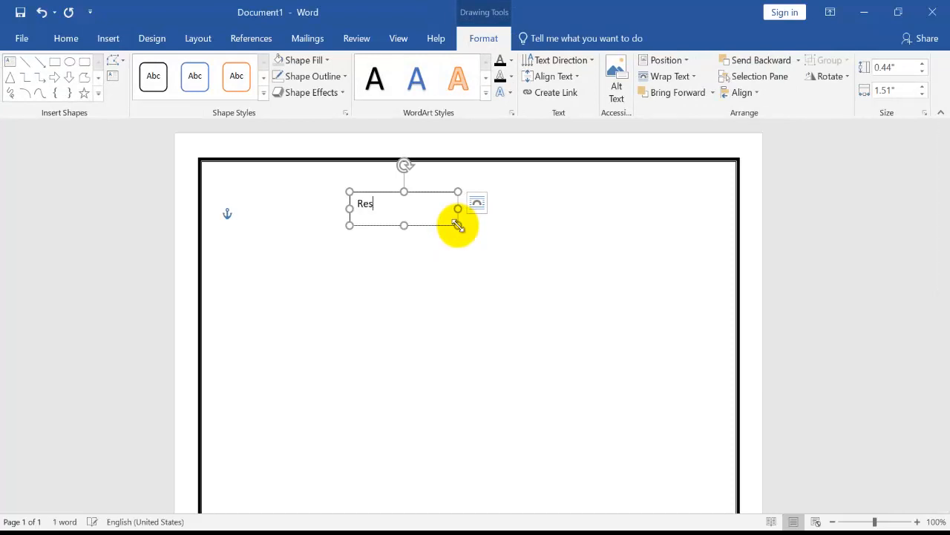
{"action": "type", "text": "ume"}
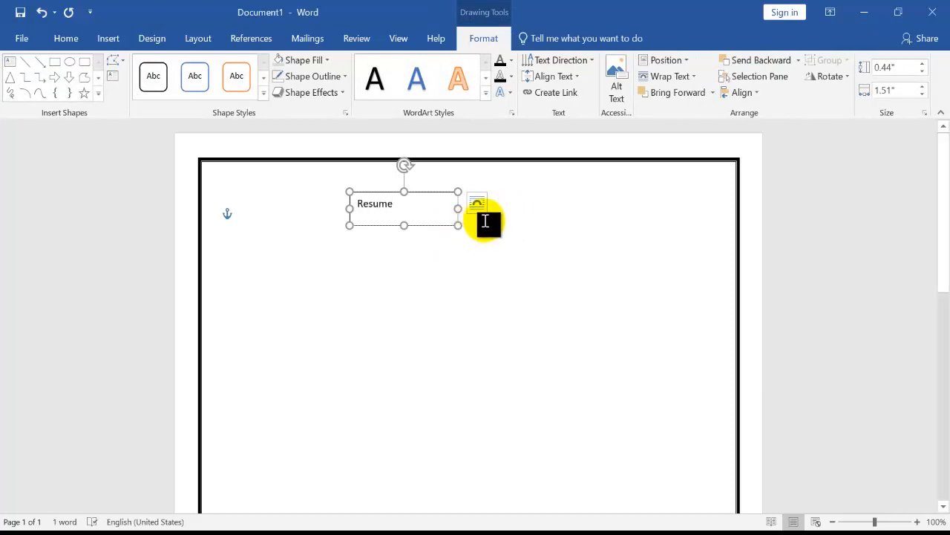
Format the "Resume" text as 18 pt bold and narrow its text box to about 1.06" wide
{"action": "left_click_drag", "start_coordinate": [401, 205], "coordinate": [346, 187]}
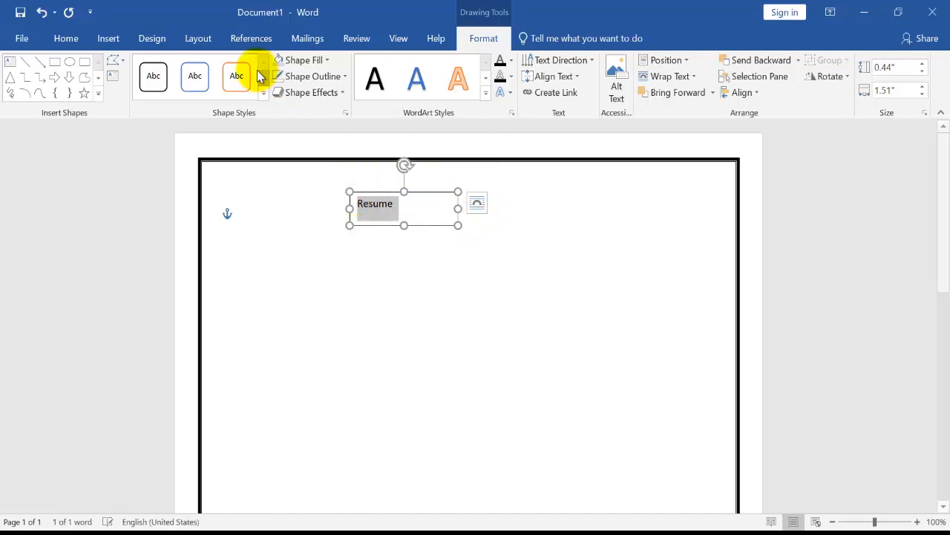
{"action": "left_click", "coordinate": [67, 38]}
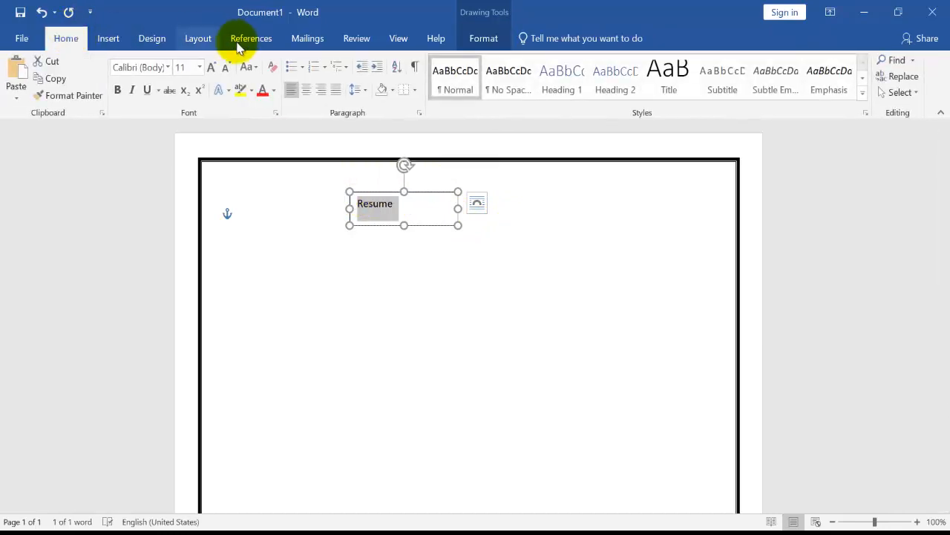
{"action": "left_click", "coordinate": [200, 67]}
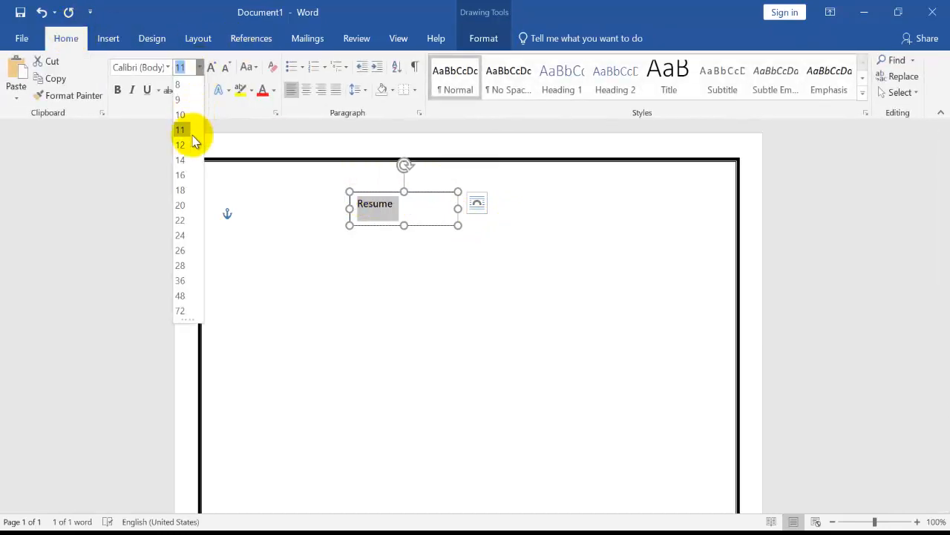
{"action": "left_click", "coordinate": [183, 192]}
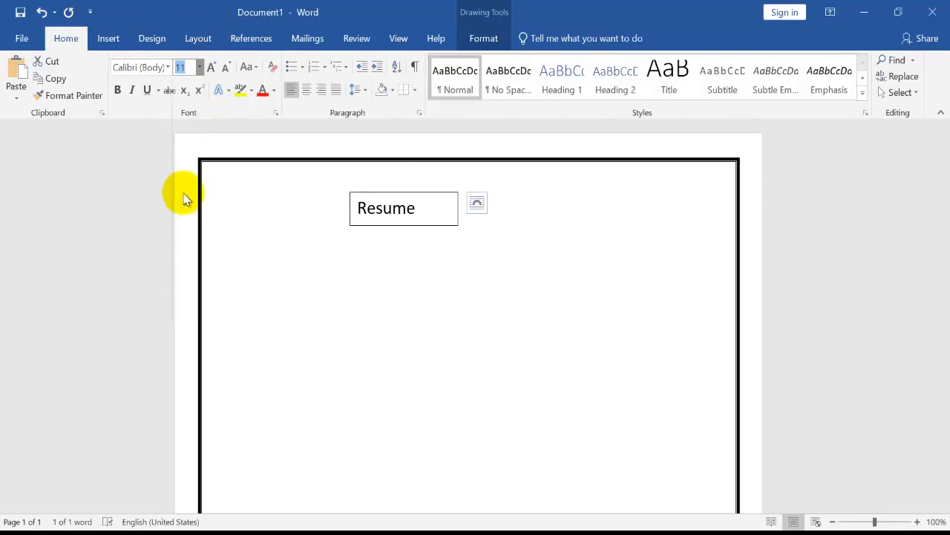
{"action": "left_click", "coordinate": [119, 90]}
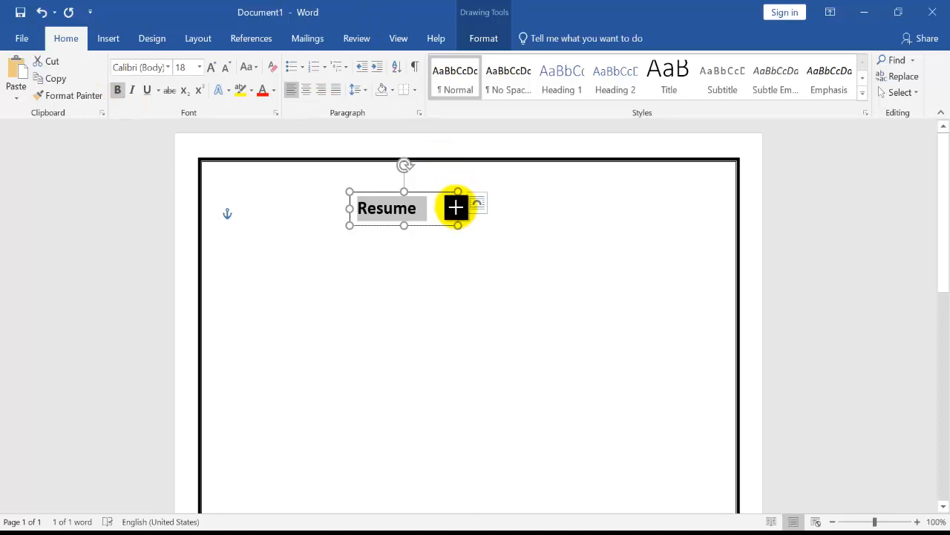
{"action": "left_click_drag", "start_coordinate": [456, 208], "coordinate": [425, 208]}
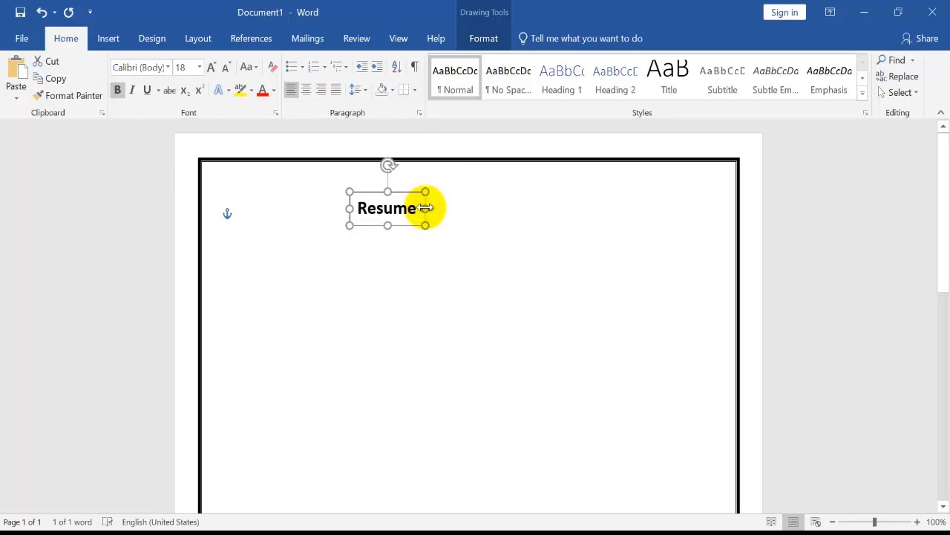
Remove the fill and the outline from the "Resume" text box
{"action": "left_click", "coordinate": [485, 39]}
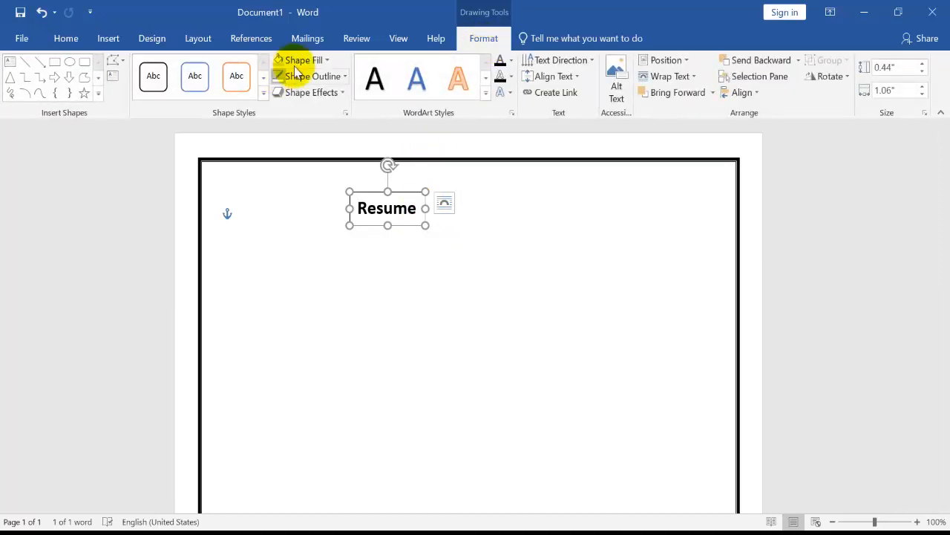
{"action": "left_click", "coordinate": [308, 64]}
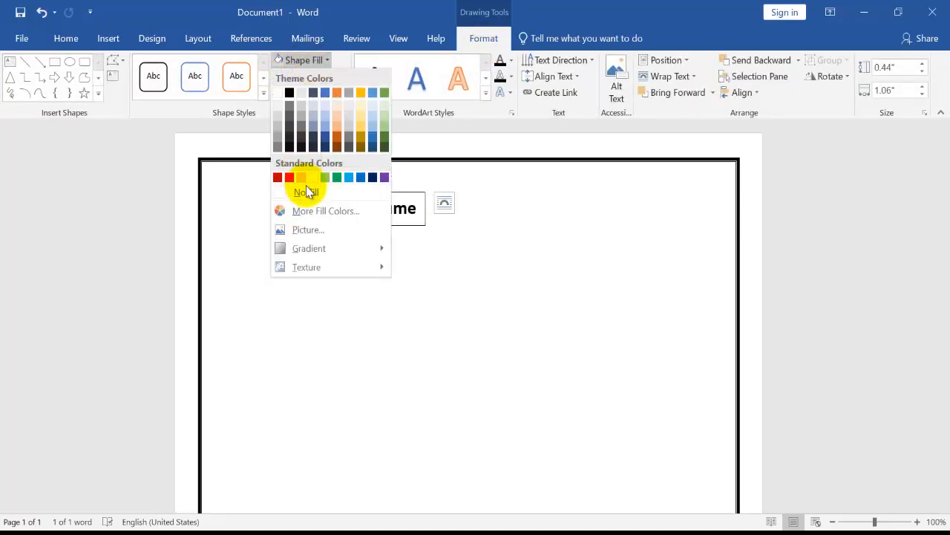
{"action": "left_click", "coordinate": [306, 192]}
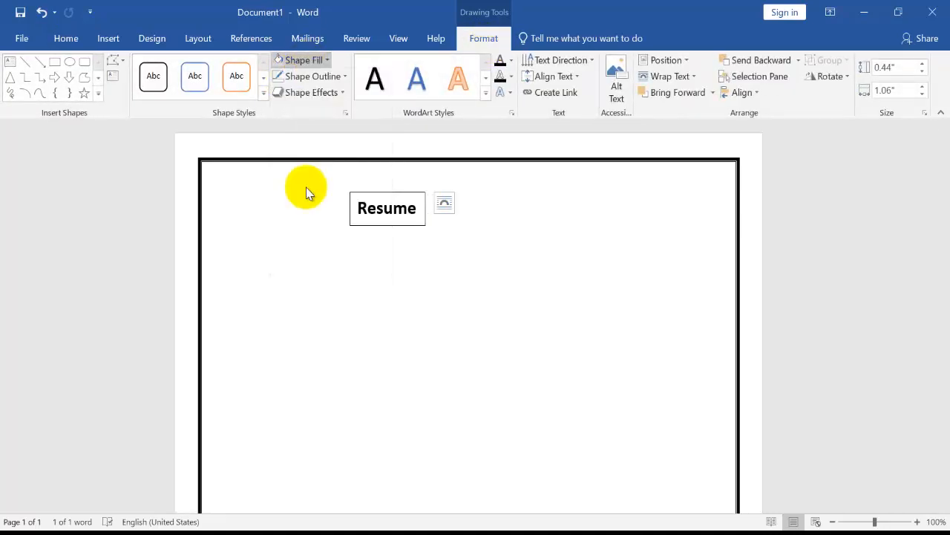
{"action": "left_click", "coordinate": [327, 75]}
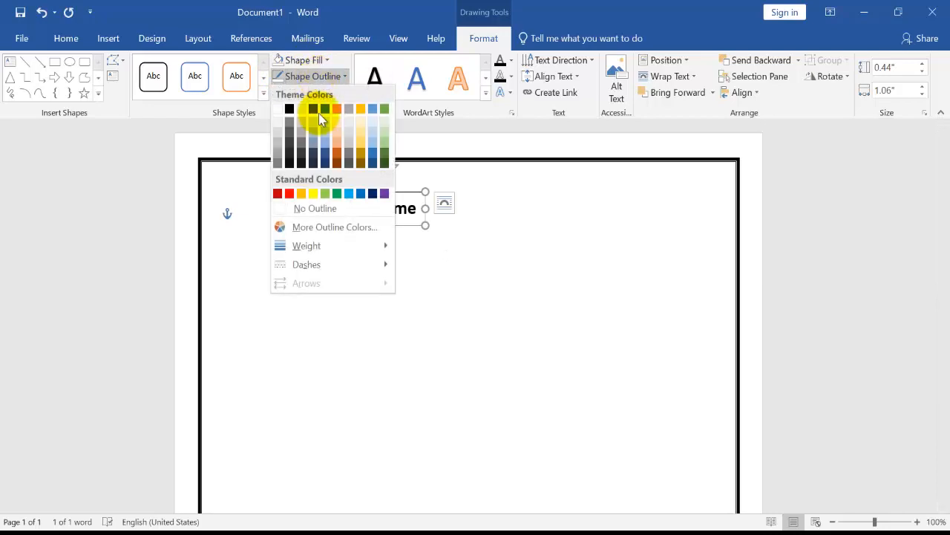
{"action": "left_click", "coordinate": [330, 209]}
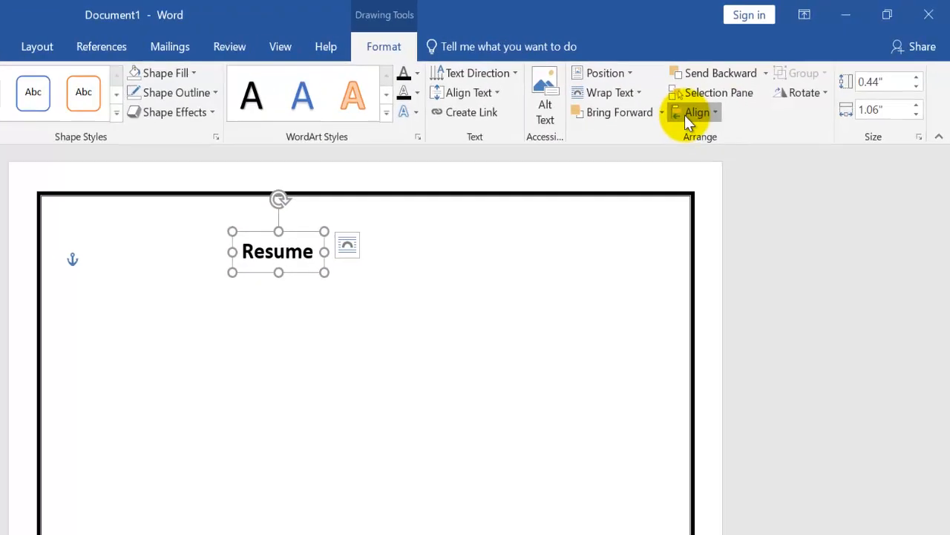
Center the "Resume" text box horizontally on the page and deselect it
{"action": "left_click", "coordinate": [687, 123]}
{"action": "left_click", "coordinate": [702, 157]}
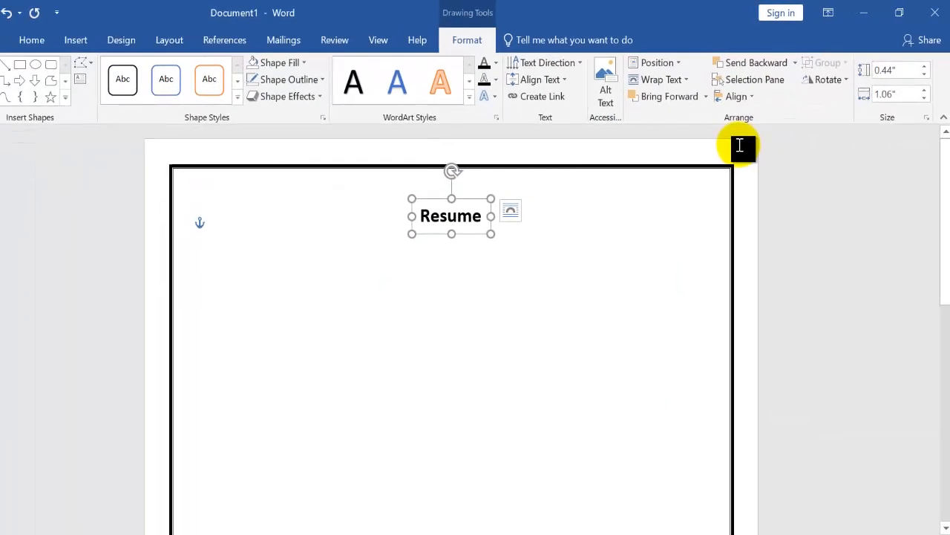
{"action": "left_click", "coordinate": [741, 147]}
Draw a second text box about 1.24" high and 2.46" wide below the title, near the page's left border
{"action": "left_click", "coordinate": [76, 39]}
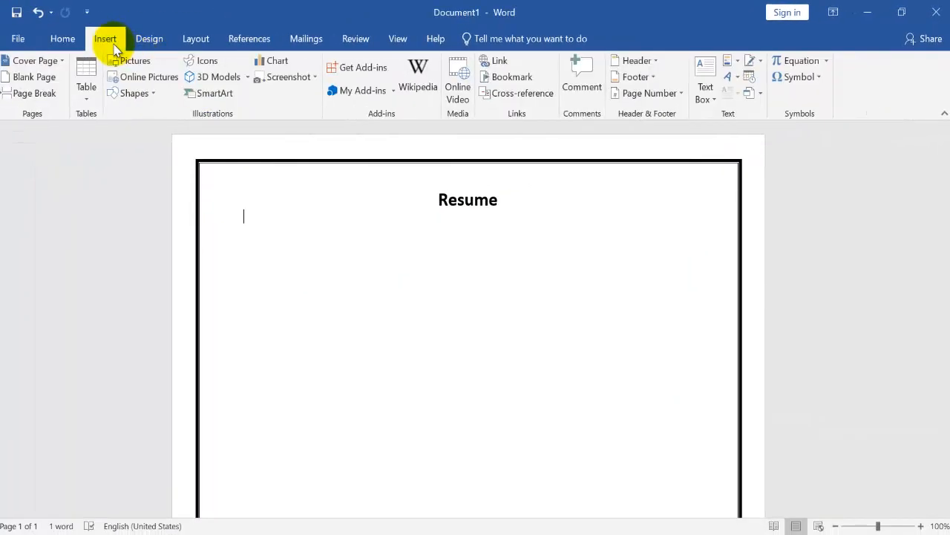
{"action": "left_click", "coordinate": [136, 96]}
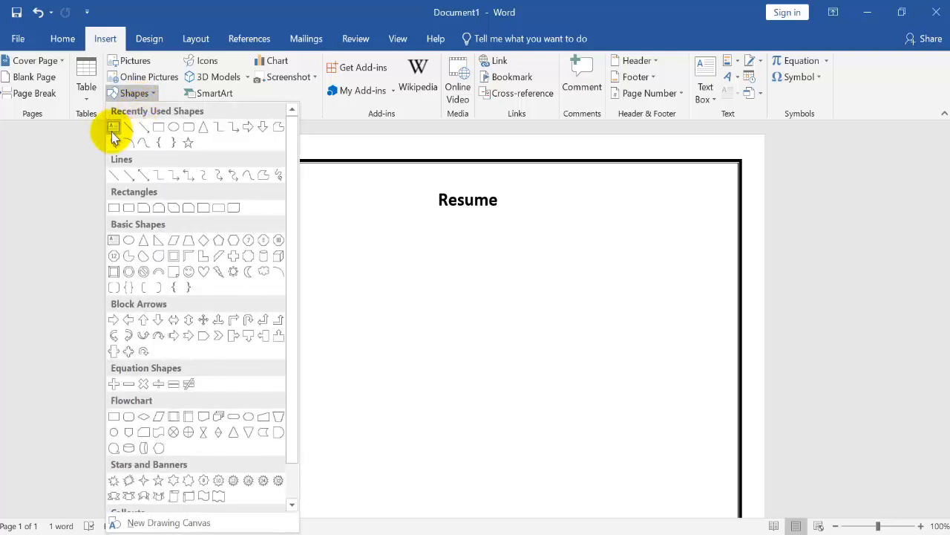
{"action": "left_click", "coordinate": [112, 132]}
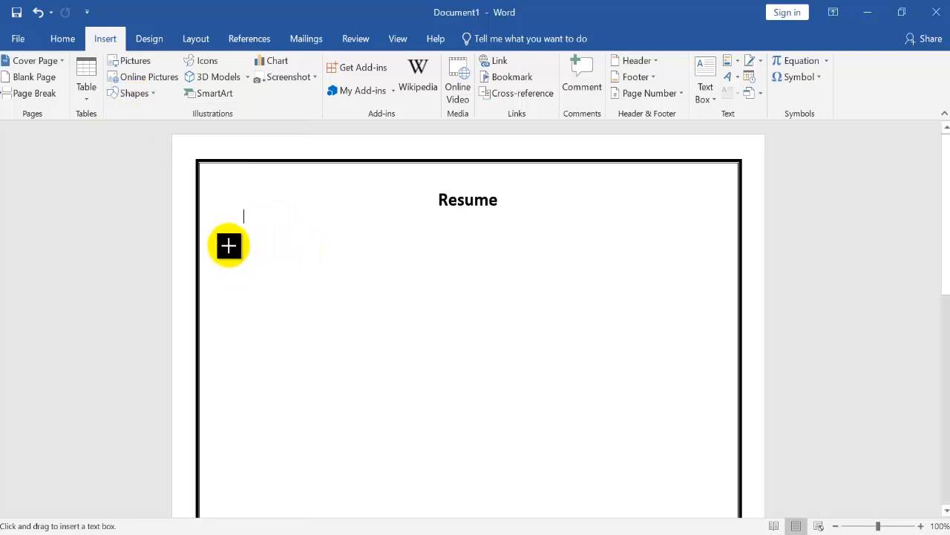
{"action": "left_click_drag", "start_coordinate": [245, 237], "coordinate": [422, 330]}
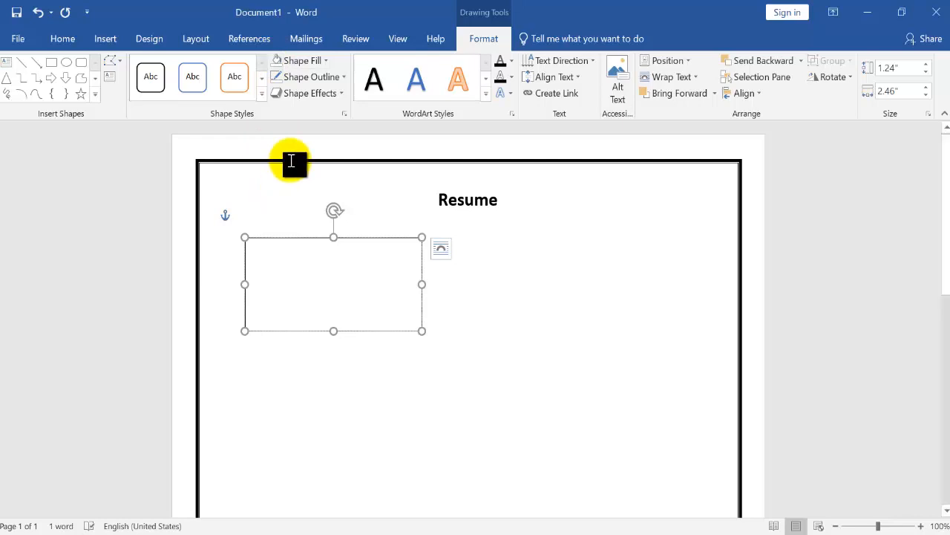
Give the empty text box below the title no outline and no fill
{"action": "left_click", "coordinate": [316, 78]}
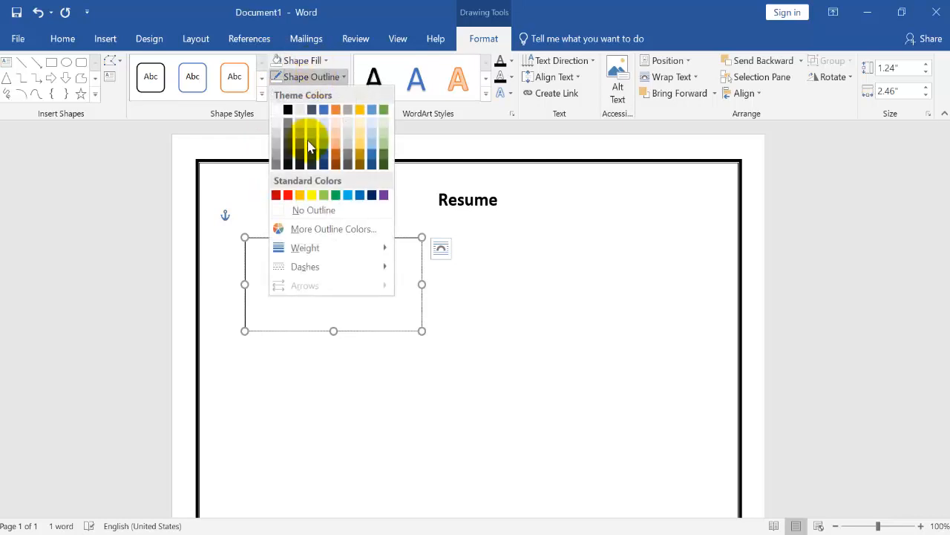
{"action": "left_click", "coordinate": [309, 210]}
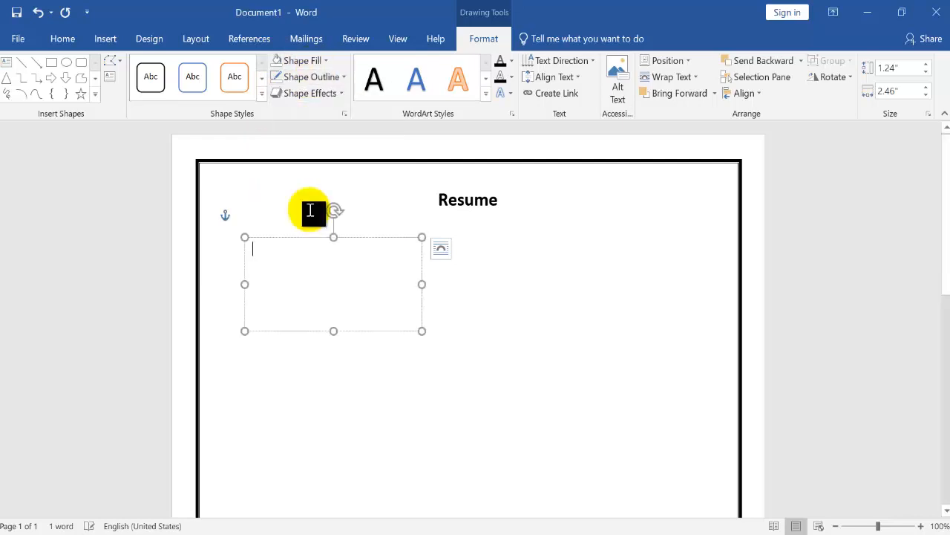
{"action": "left_click", "coordinate": [299, 61]}
{"action": "left_click", "coordinate": [310, 195]}
Apply the No Spacing style in the new text box and enter the person's full name and postal address on three lines
{"action": "left_click", "coordinate": [333, 250]}
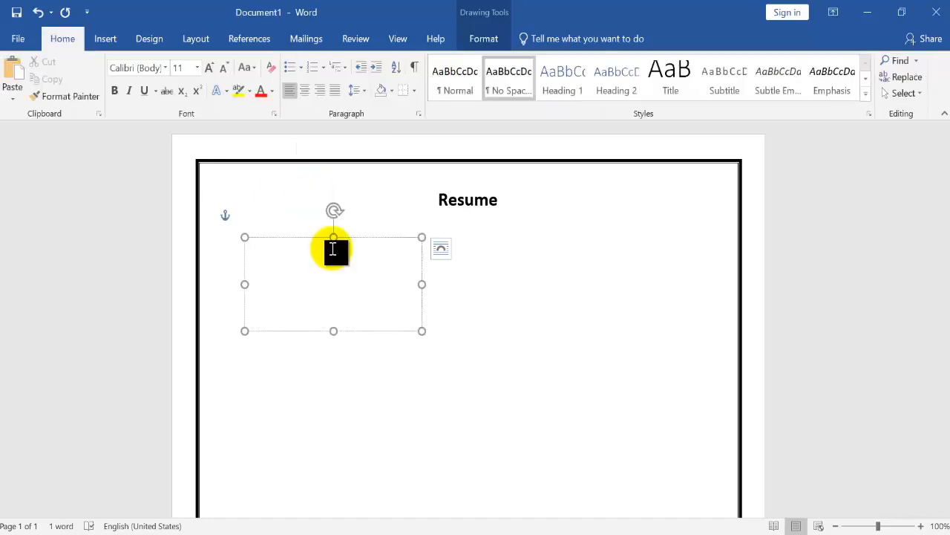
{"action": "left_click", "coordinate": [283, 266]}
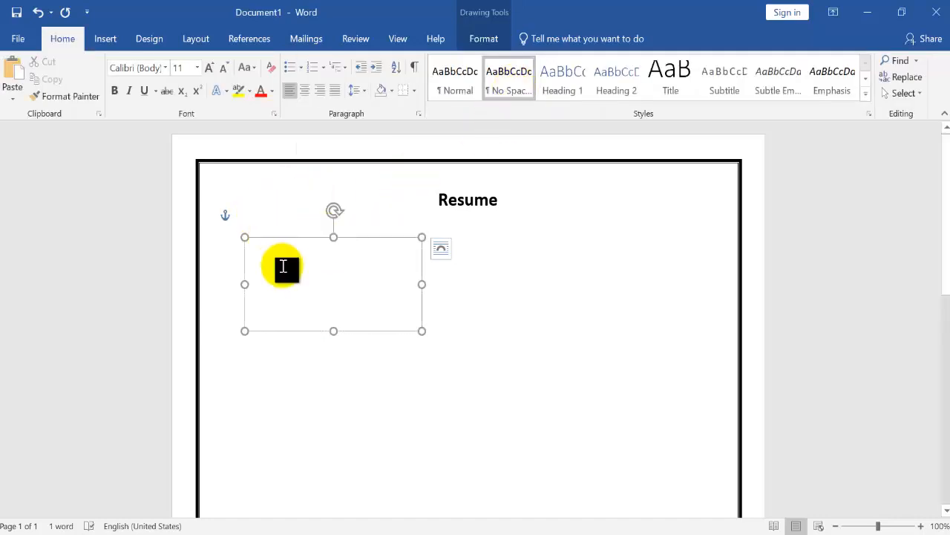
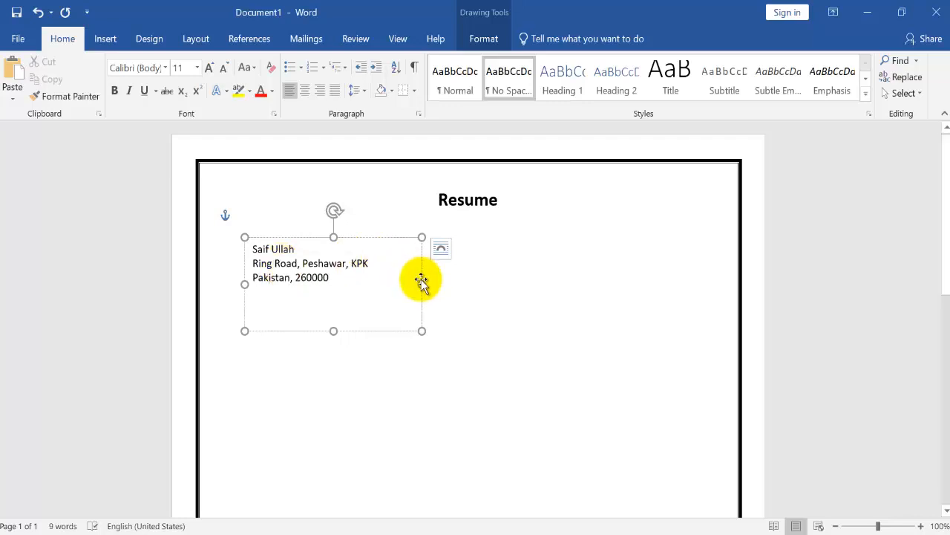
Format the full name above the address as 18 pt bold
{"action": "left_click_drag", "start_coordinate": [297, 251], "coordinate": [253, 250]}
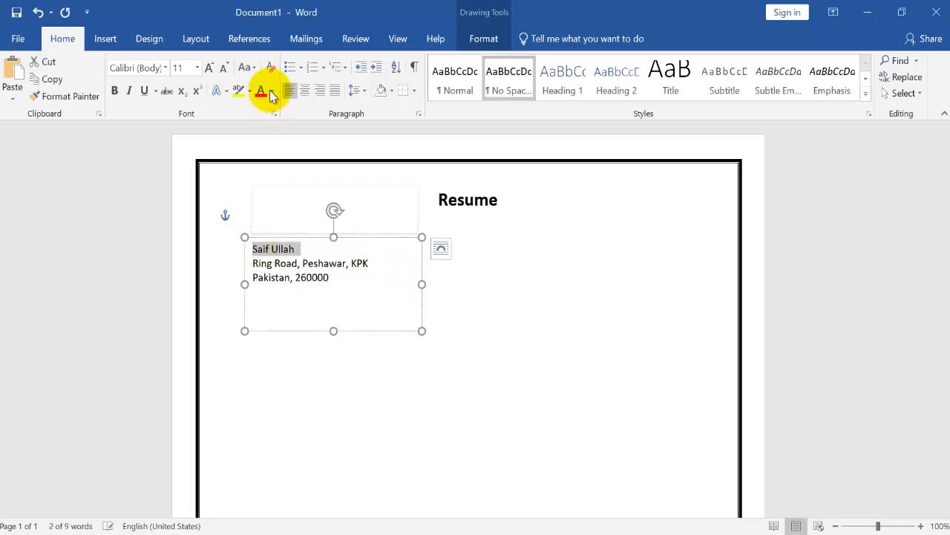
{"action": "left_click", "coordinate": [197, 69]}
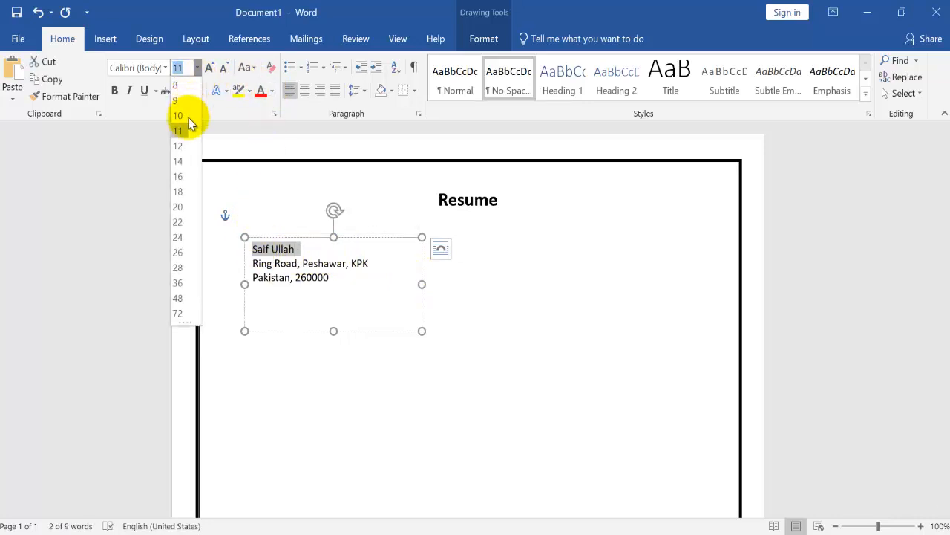
{"action": "left_click", "coordinate": [183, 195]}
{"action": "left_click", "coordinate": [115, 90]}
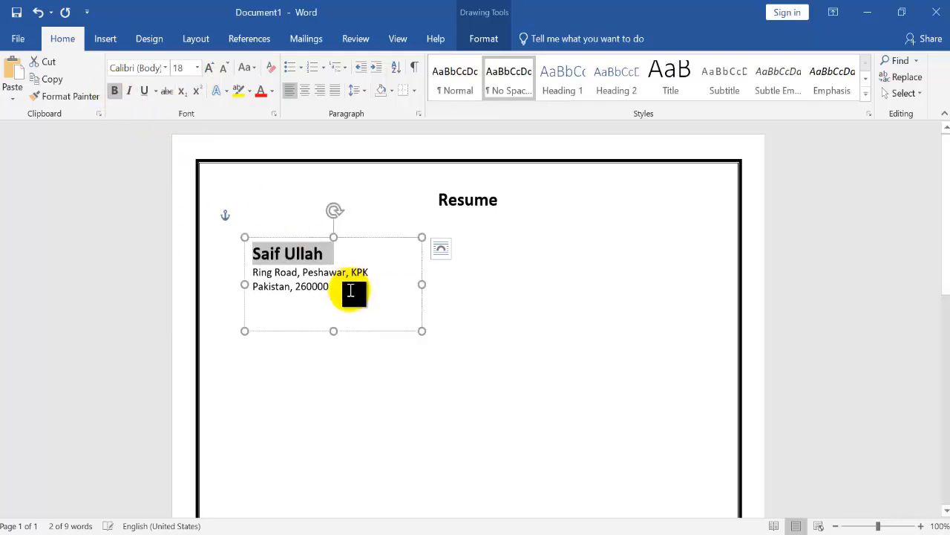
Shrink the name and address text box to about 0.94" high and 2.31" wide and move it slightly up
{"action": "left_click_drag", "start_coordinate": [333, 330], "coordinate": [337, 309]}
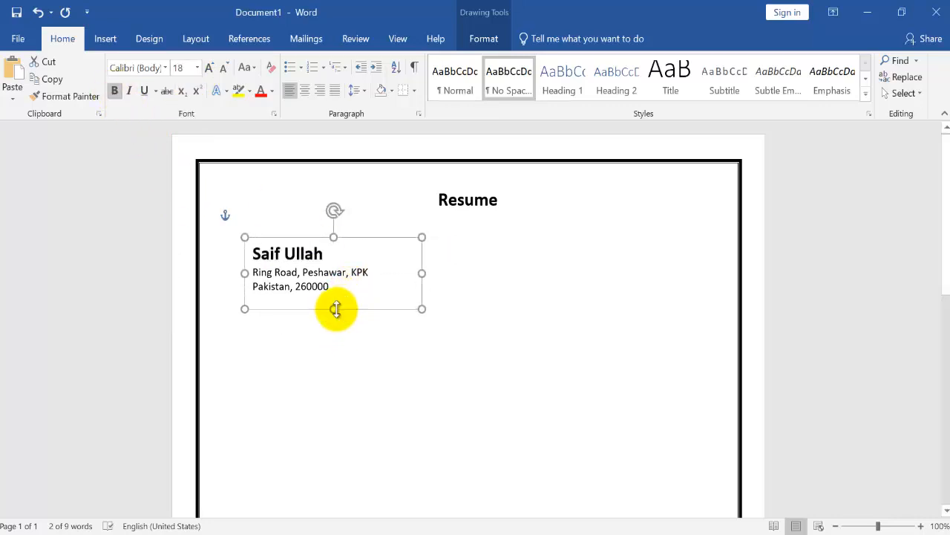
{"action": "left_click_drag", "start_coordinate": [423, 274], "coordinate": [412, 275]}
{"action": "left_click_drag", "start_coordinate": [354, 236], "coordinate": [353, 229]}
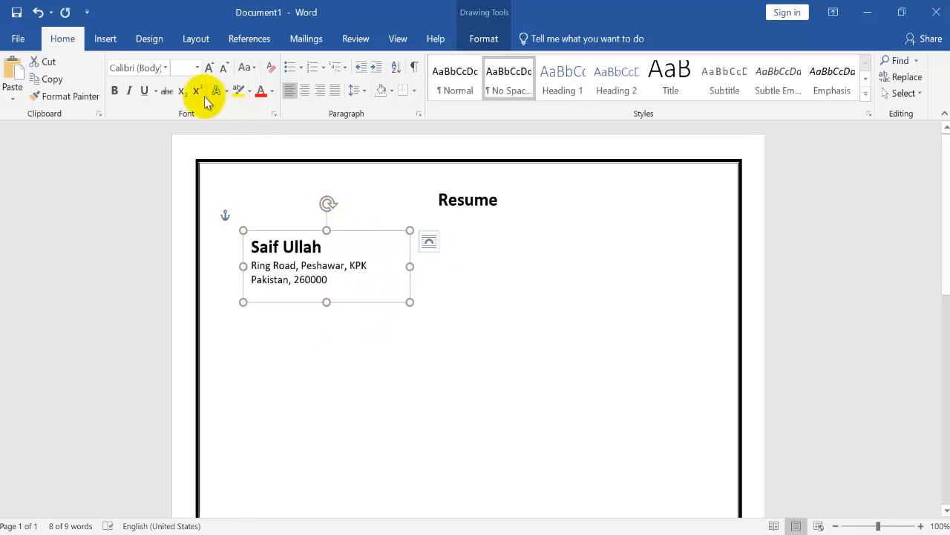
Draw a text box about 0.58" high and 2.15" wide beside the address block, towards the right page border
{"action": "left_click", "coordinate": [109, 40]}
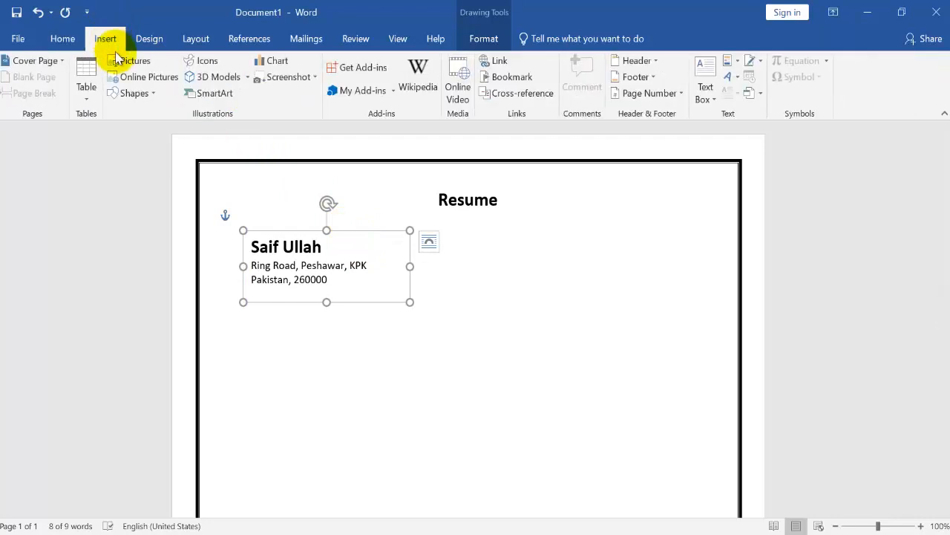
{"action": "left_click", "coordinate": [133, 95]}
{"action": "left_click", "coordinate": [113, 128]}
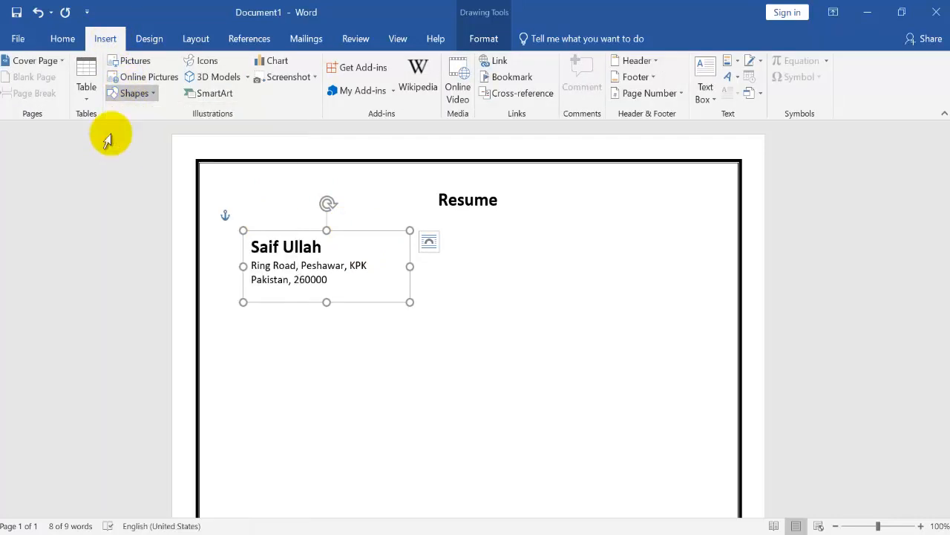
{"action": "mouse_move", "coordinate": [486, 258]}
{"action": "left_mouse_down"}
{"action": "mouse_move", "coordinate": [573, 274]}
{"action": "mouse_move", "coordinate": [640, 302]}
{"action": "left_mouse_up"}
{"action": "left_click_drag", "start_coordinate": [591, 256], "coordinate": [592, 246]}
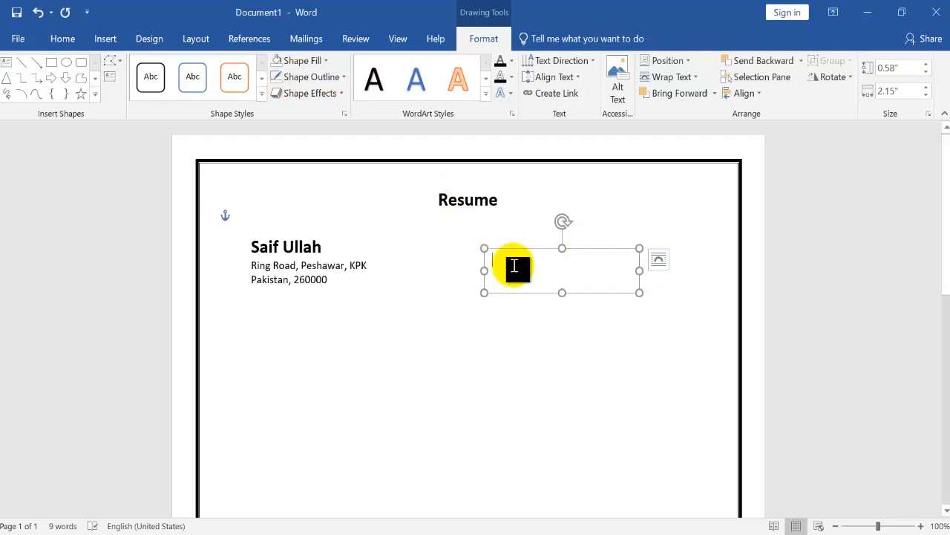
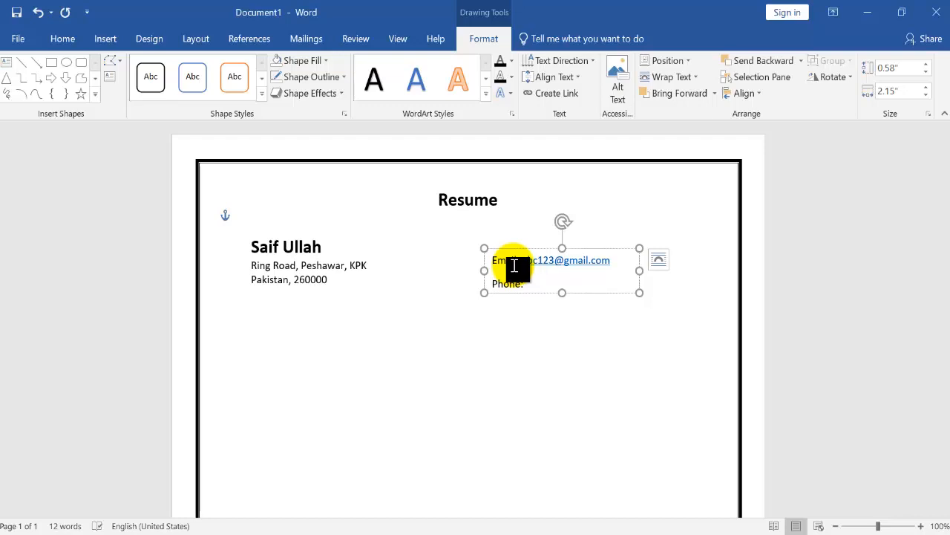
Enter the e-mail address and phone number on separate labelled lines in the new box and make the "Email:" and "Phone:" labels bold
{"action": "type", "text": "890"}
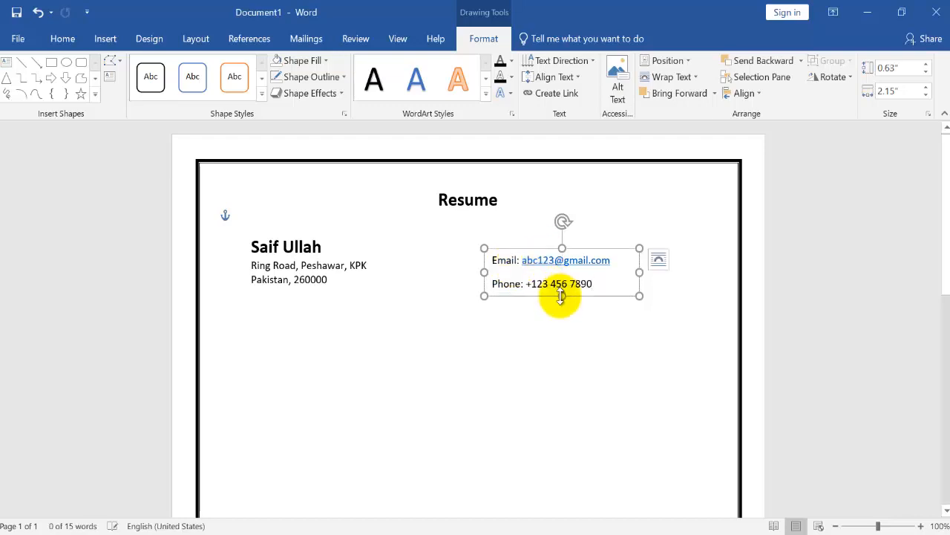
{"action": "left_click_drag", "start_coordinate": [525, 284], "coordinate": [490, 280]}
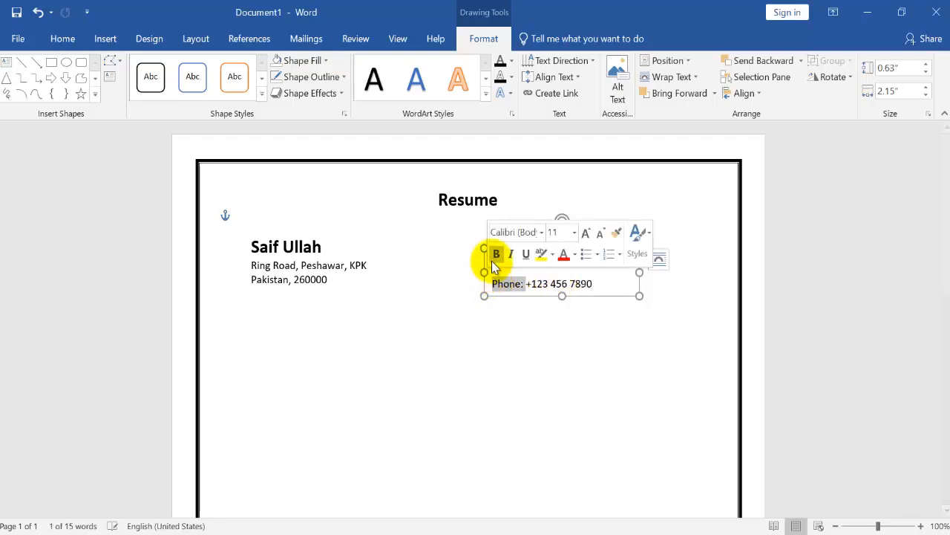
{"action": "left_click", "coordinate": [505, 289]}
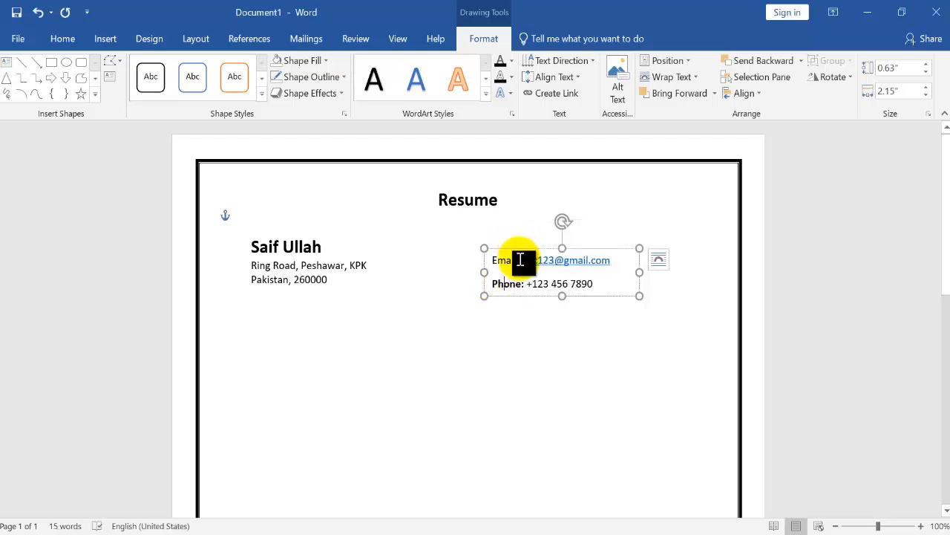
{"action": "left_click_drag", "start_coordinate": [519, 260], "coordinate": [493, 261]}
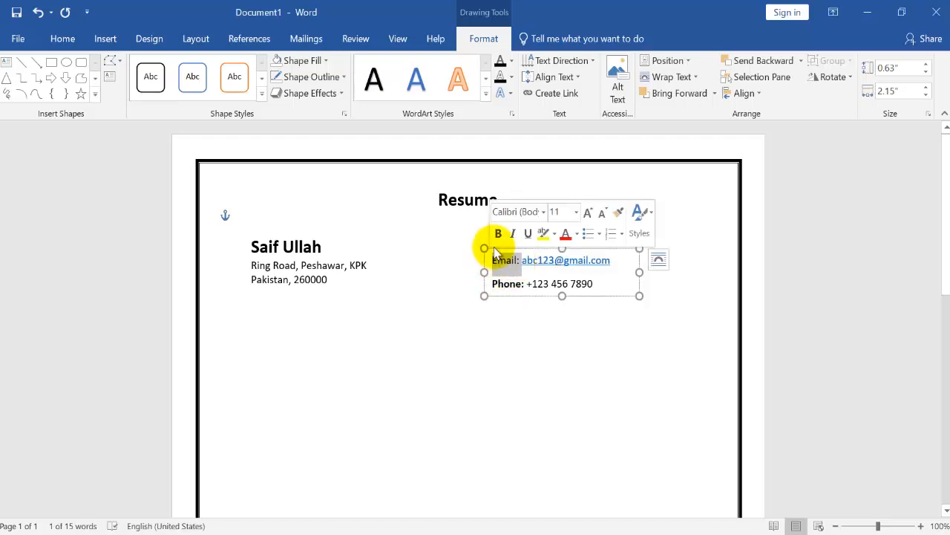
{"action": "left_click", "coordinate": [521, 261]}
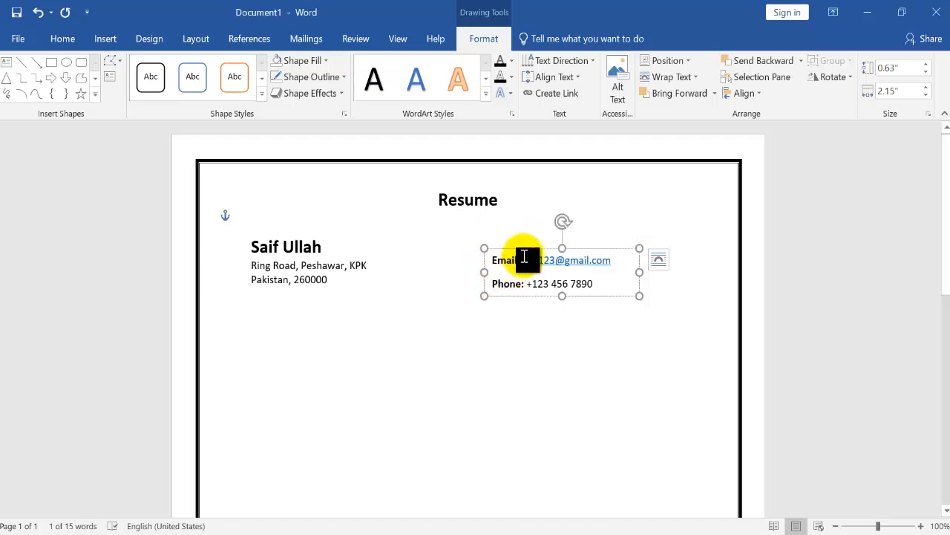
Move the contact box further right, align its top edge with the name and address box, and deselect both
{"action": "left_click_drag", "start_coordinate": [526, 245], "coordinate": [556, 247]}
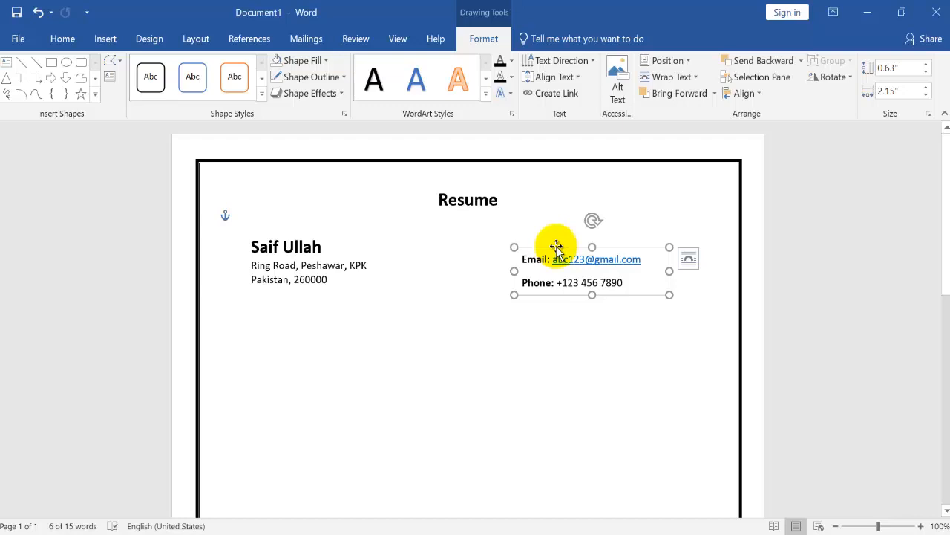
{"action": "left_click", "coordinate": [297, 260], "text": "shift"}
{"action": "left_click", "coordinate": [736, 94]}
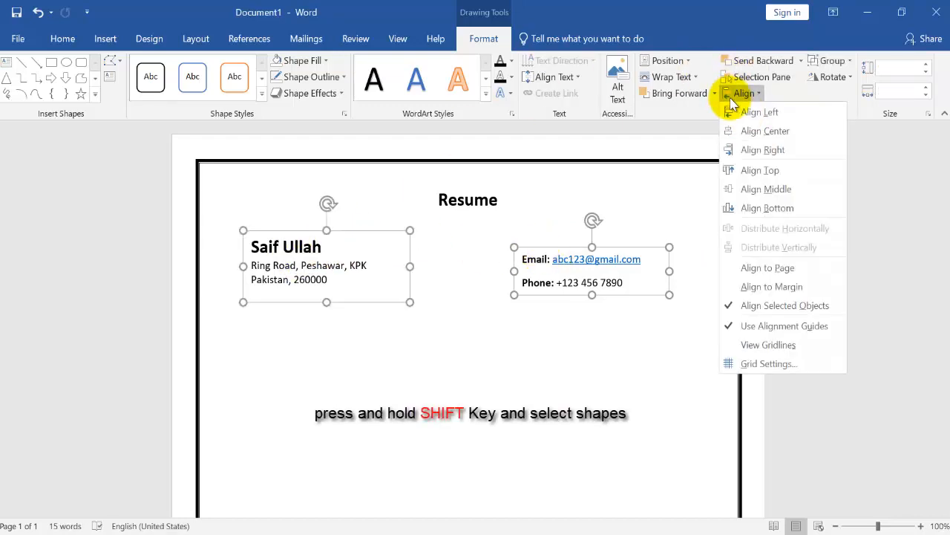
{"action": "left_click", "coordinate": [767, 170]}
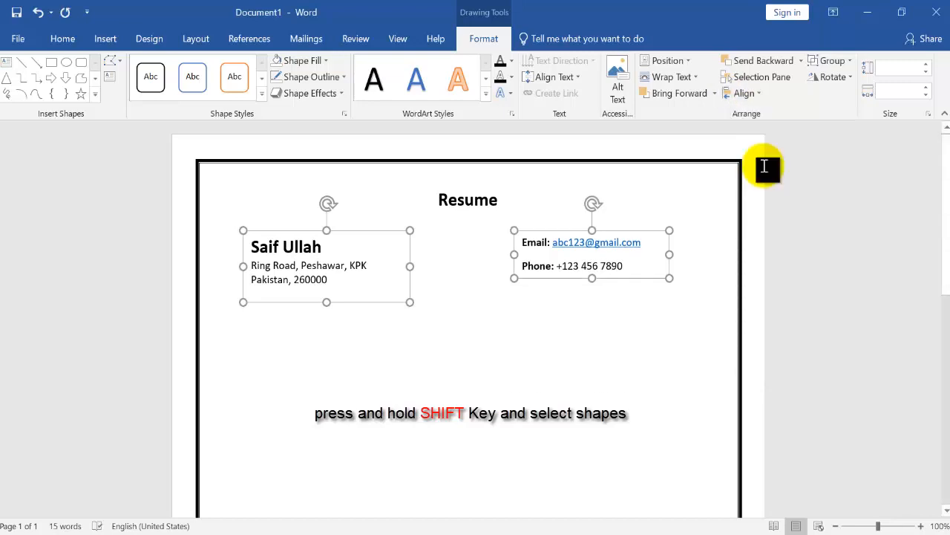
{"action": "left_click", "coordinate": [647, 291]}
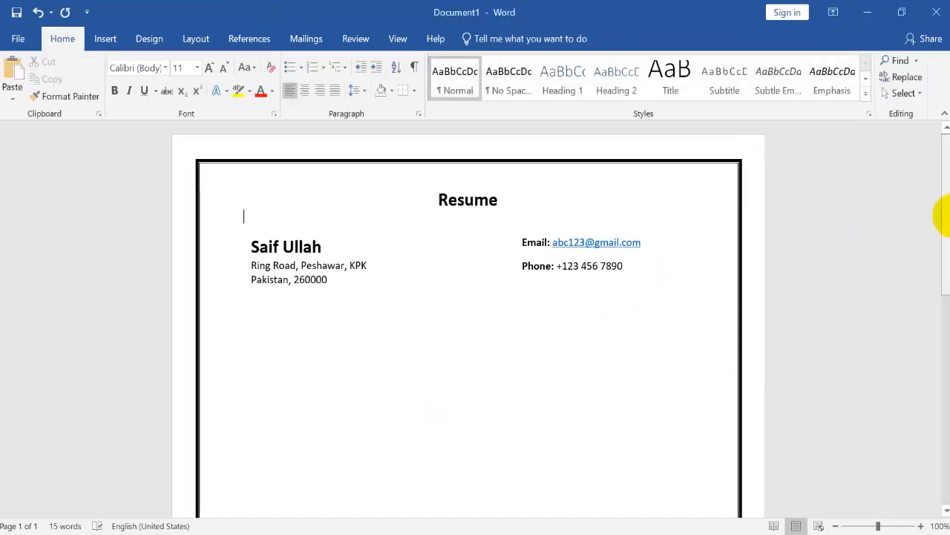
Draw a wide text box below the address block, about 0.38" high and 6.1" wide, starting level with the address box's left edge
{"action": "left_click_drag", "start_coordinate": [942, 215], "coordinate": [942, 245]}
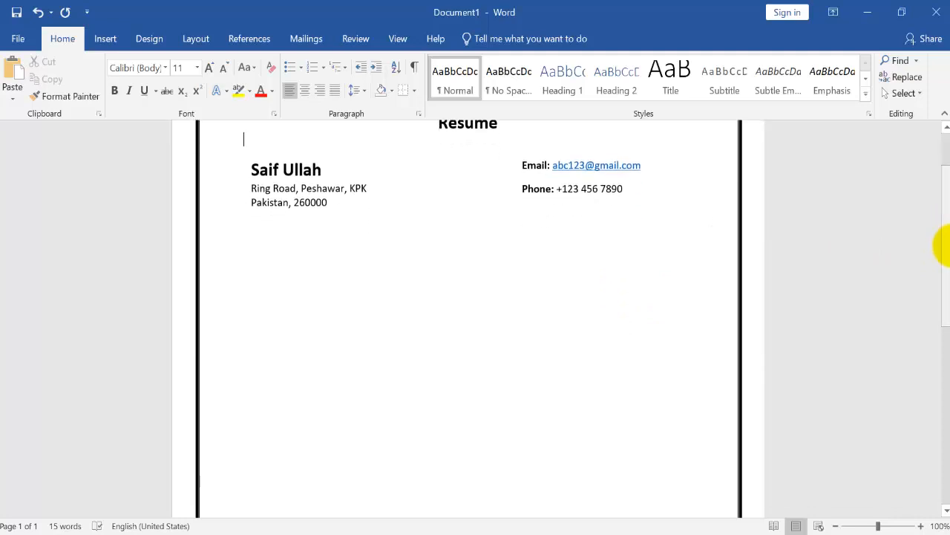
{"action": "left_click", "coordinate": [109, 41]}
{"action": "left_click", "coordinate": [144, 99]}
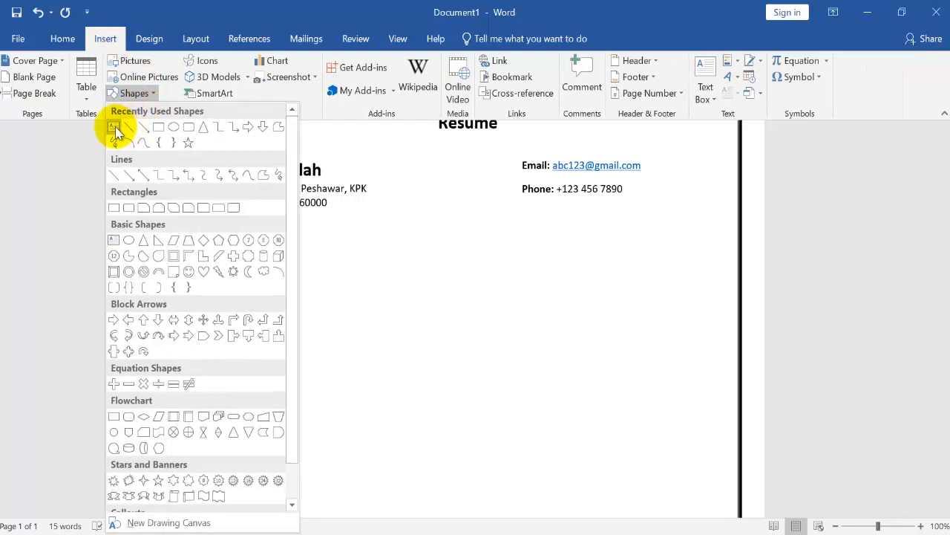
{"action": "left_click", "coordinate": [115, 126]}
{"action": "left_click_drag", "start_coordinate": [253, 234], "coordinate": [670, 262]}
{"action": "left_click_drag", "start_coordinate": [584, 235], "coordinate": [575, 229]}
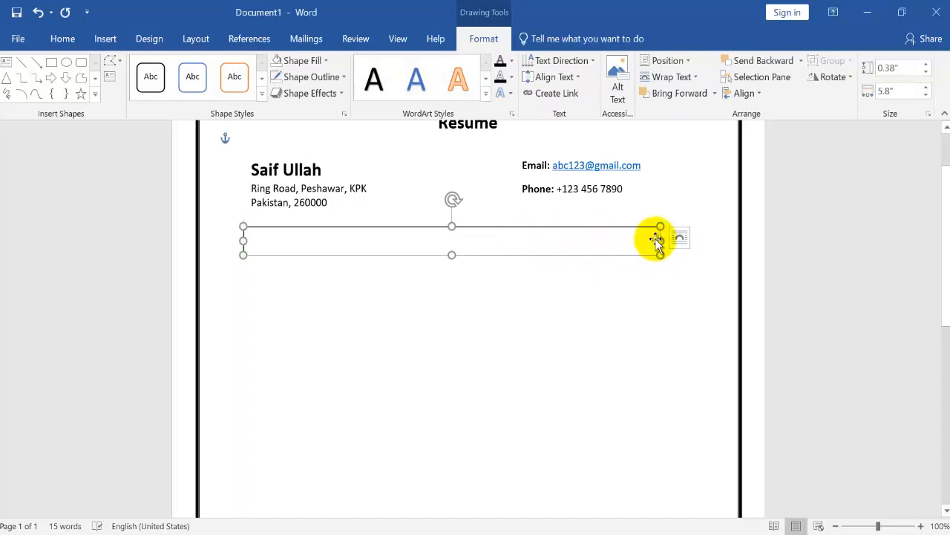
{"action": "left_click_drag", "start_coordinate": [660, 240], "coordinate": [682, 240]}
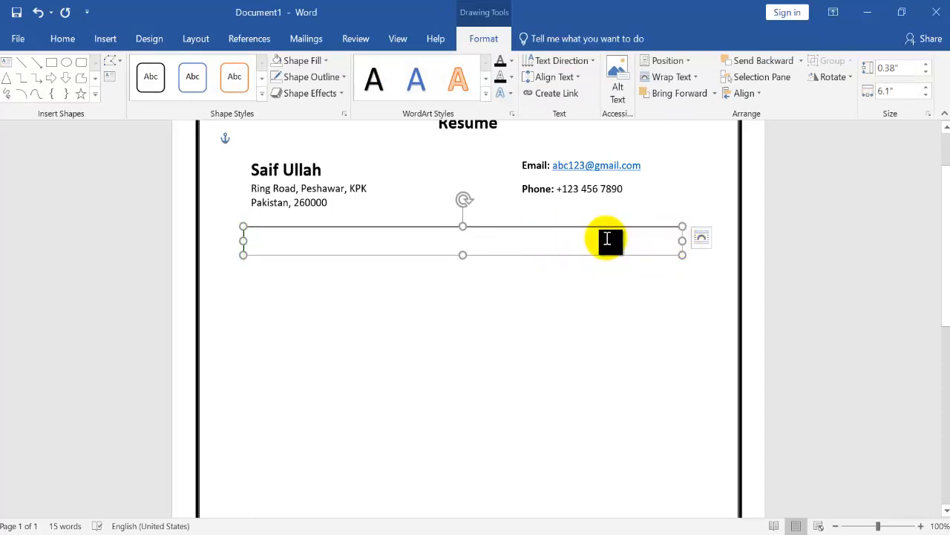
Remove the wide text box's outline and fill it with White, Background 1, Darker 25%
{"action": "left_click", "coordinate": [276, 77]}
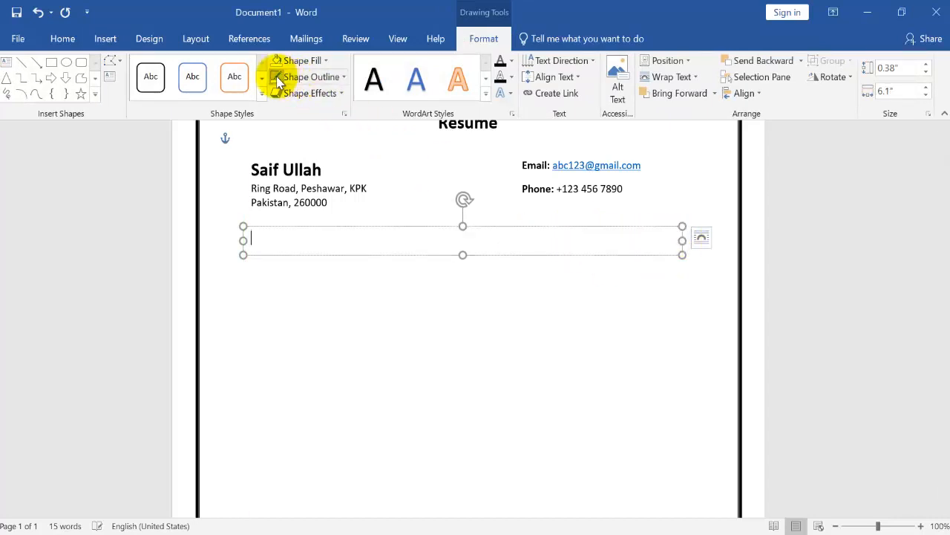
{"action": "left_click", "coordinate": [318, 61]}
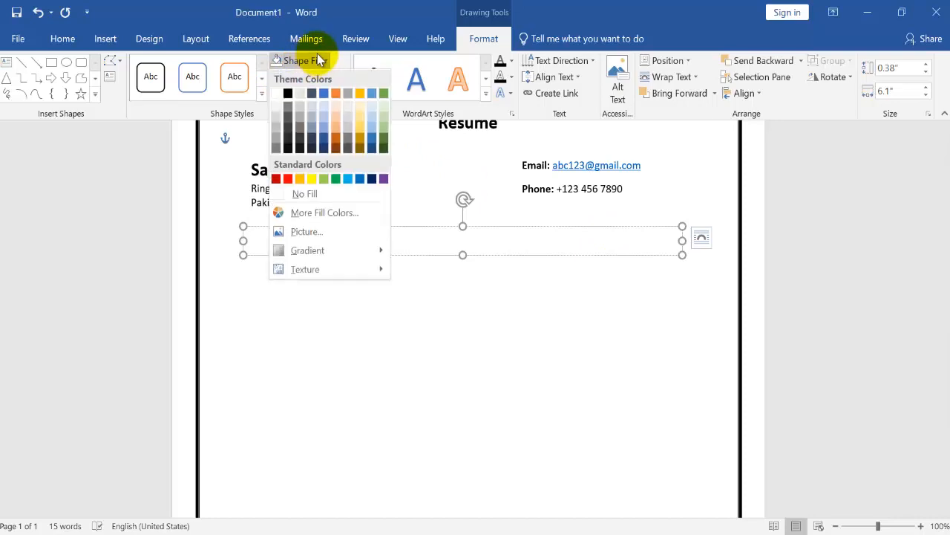
{"action": "left_click", "coordinate": [276, 129]}
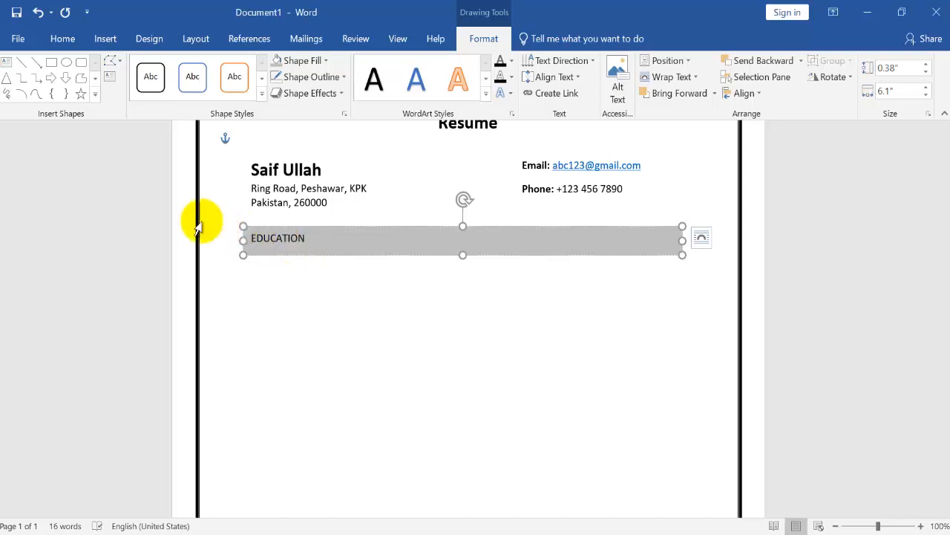
Make the heading text in the gray bar bold and change it to OBJECTIVE
{"action": "left_click_drag", "start_coordinate": [305, 239], "coordinate": [245, 240]}
{"action": "left_click", "coordinate": [257, 213]}
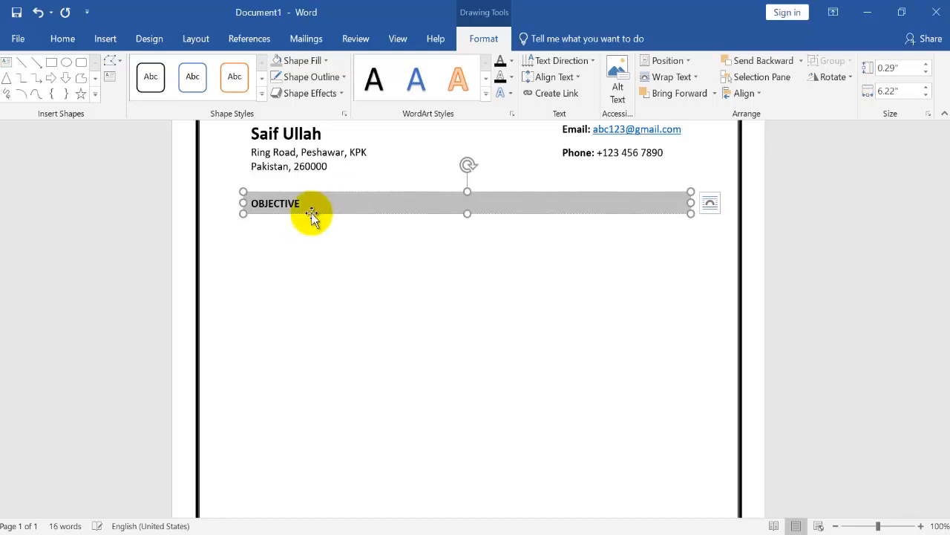
{"action": "left_click", "coordinate": [308, 254]}
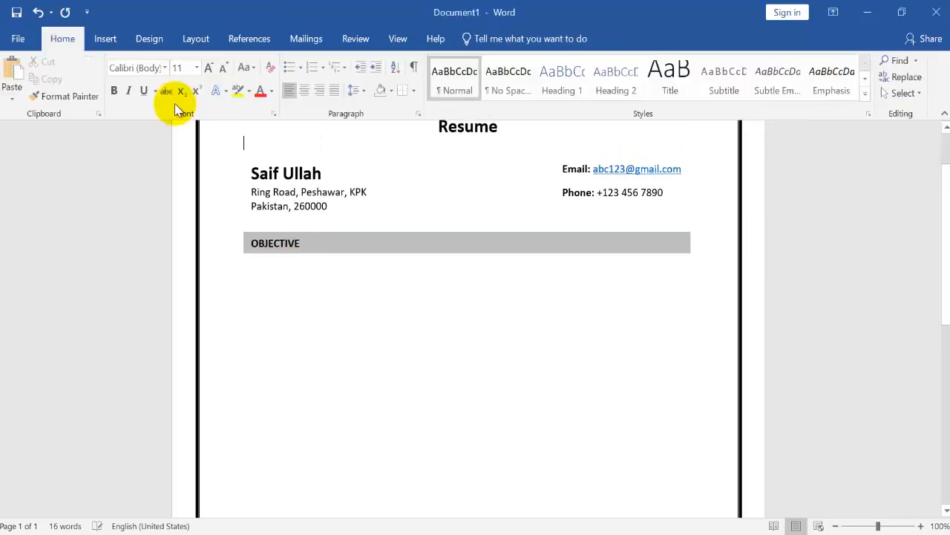
Duplicate the OBJECTIVE bar, place the copy just below it and enlarge the copy to about 1.49" high
{"action": "left_click", "coordinate": [312, 236]}
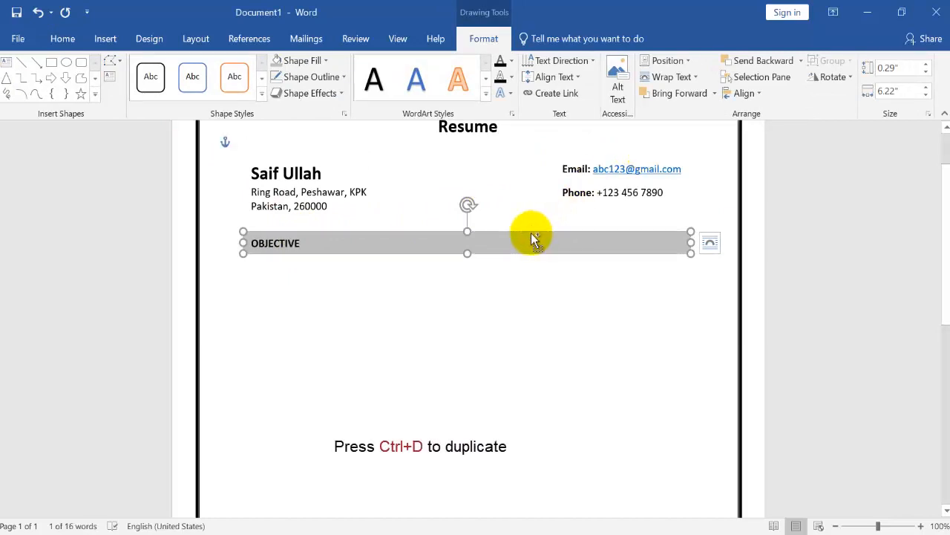
{"action": "key", "text": "ctrl+d"}
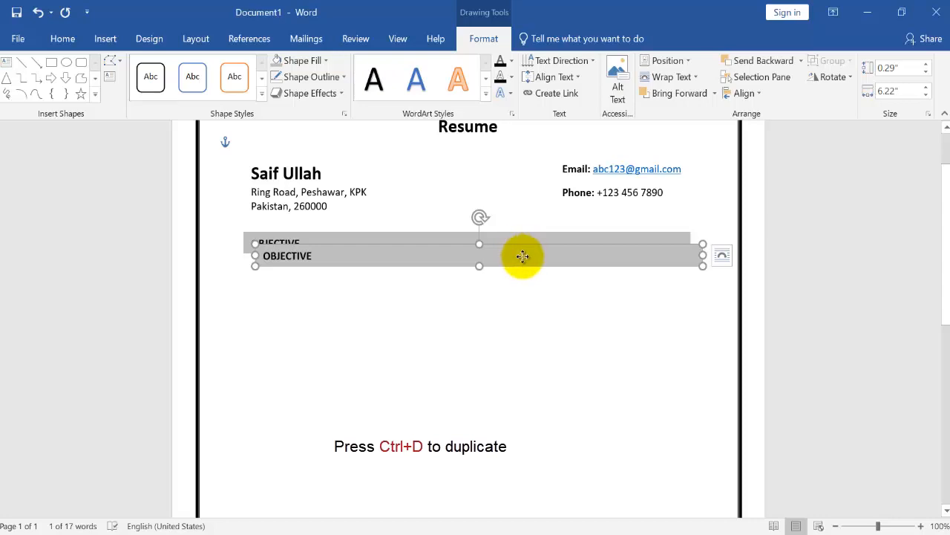
{"action": "left_click_drag", "start_coordinate": [522, 257], "coordinate": [470, 382]}
Give the enlarged copy below the OBJECTIVE bar no fill and no outline
{"action": "left_click", "coordinate": [289, 60]}
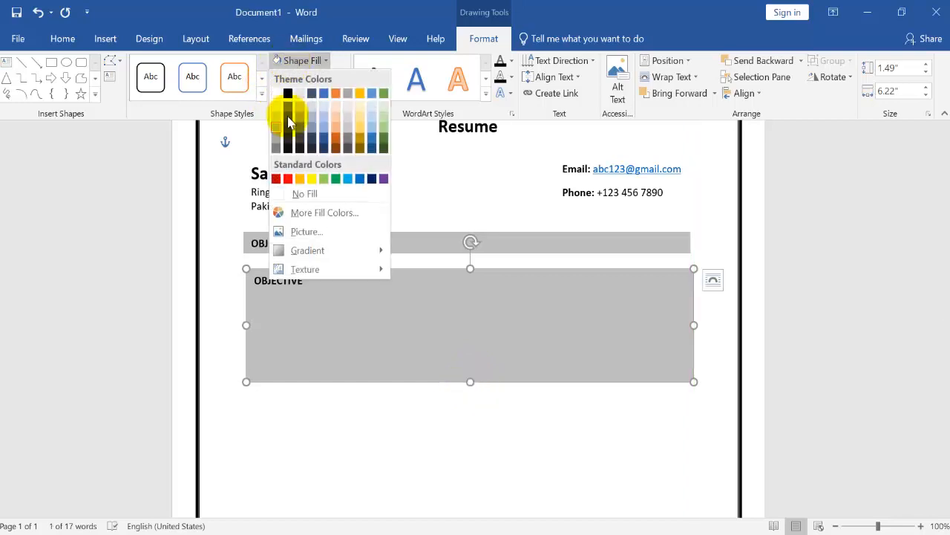
{"action": "left_click", "coordinate": [297, 193]}
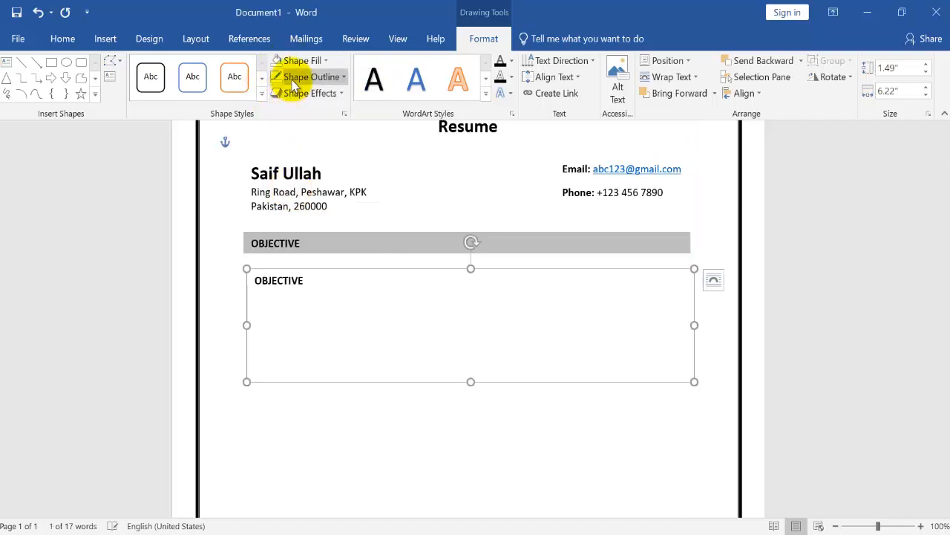
{"action": "left_click", "coordinate": [294, 83]}
{"action": "left_click", "coordinate": [313, 210]}
{"action": "left_click", "coordinate": [315, 211]}
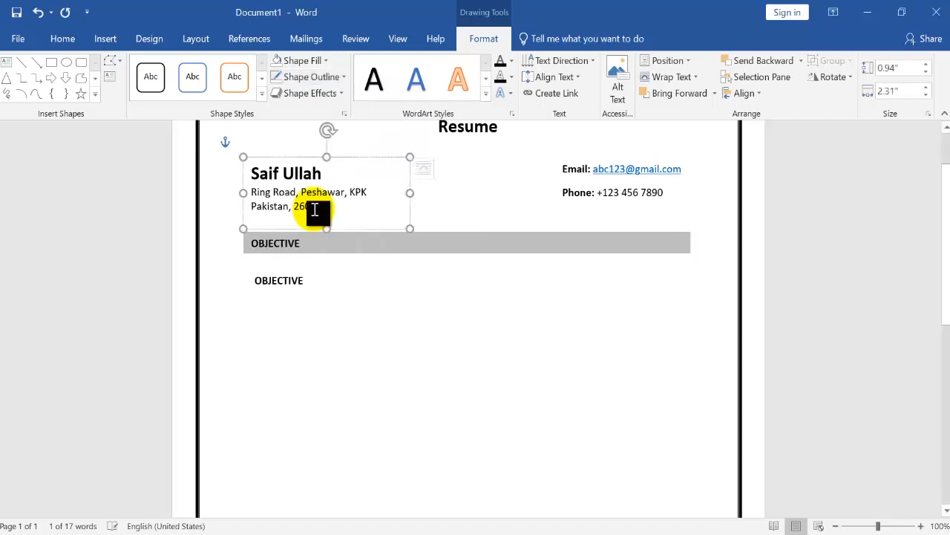
Delete all text from the box below the OBJECTIVE bar and apply the No Spacing style to it
{"action": "left_click", "coordinate": [324, 302]}
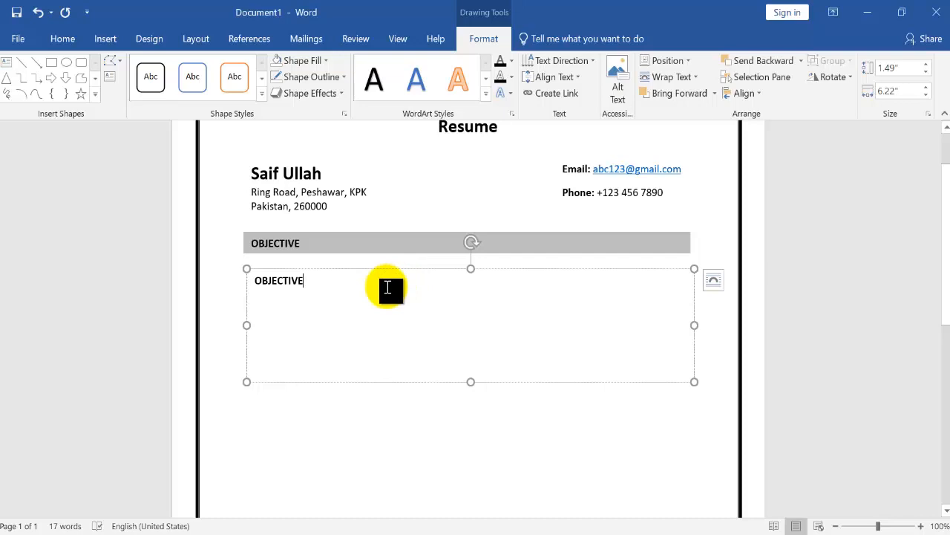
{"action": "key", "text": "ctrl+a"}
{"action": "key", "text": "Delete"}
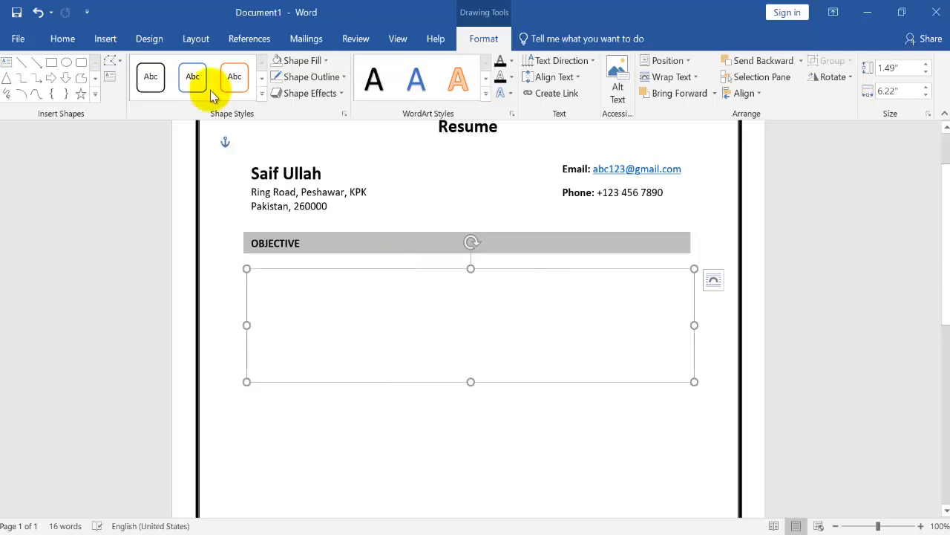
{"action": "left_click", "coordinate": [67, 39]}
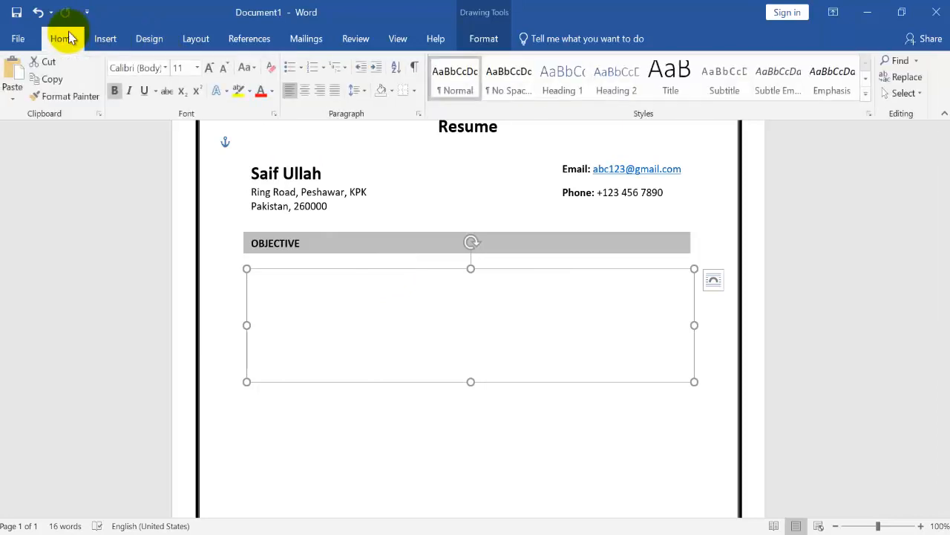
{"action": "left_click", "coordinate": [506, 96]}
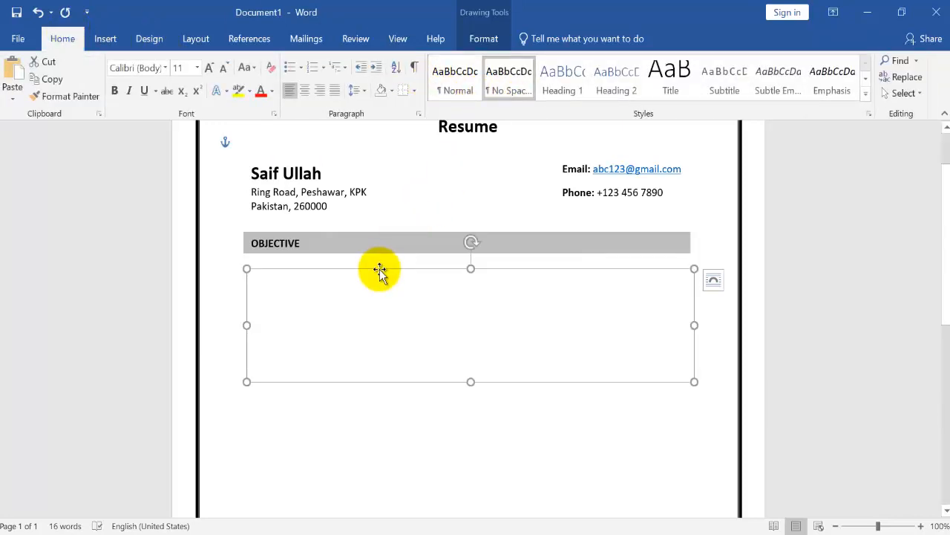
Nudge the empty box up slightly and paste in the objective statement about a position as an airline attendant
{"action": "left_click_drag", "start_coordinate": [380, 268], "coordinate": [378, 265]}
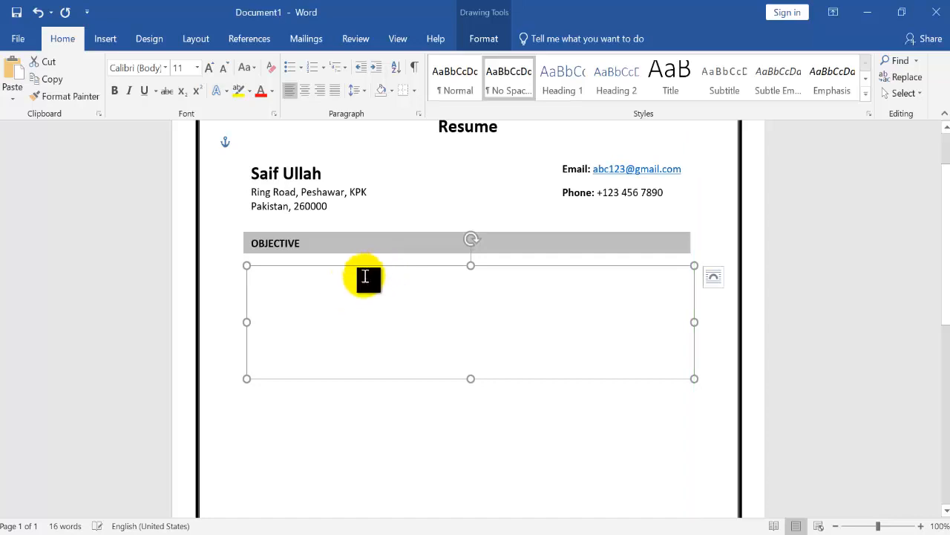
{"action": "left_click", "coordinate": [345, 289]}
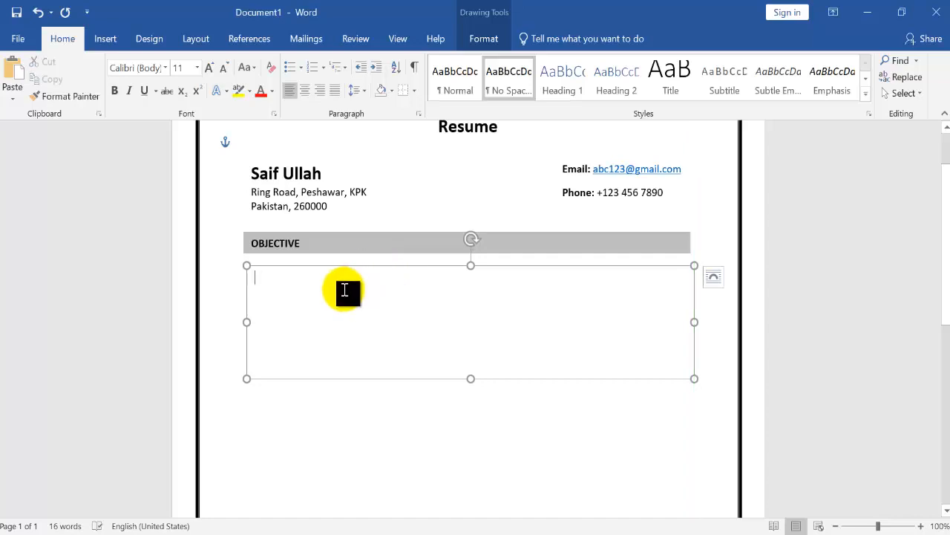
{"action": "type", "text": "Communicative customer service professional, looking for a position as an airline attendant where I can help customers feel safe during flights and provide them with excellent service."}
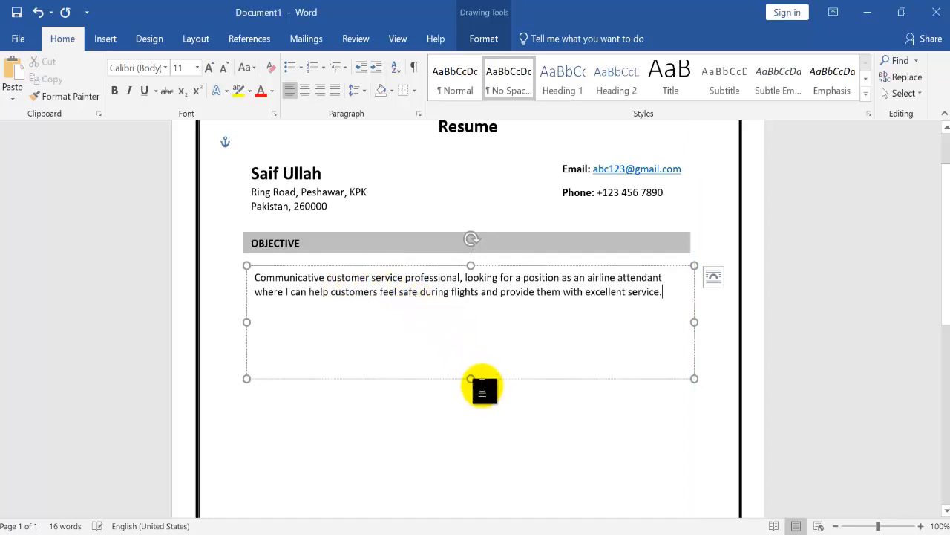
Shorten the objective text box to fit its two lines and left-align it directly beneath the OBJECTIVE bar
{"action": "left_click_drag", "start_coordinate": [469, 376], "coordinate": [481, 314]}
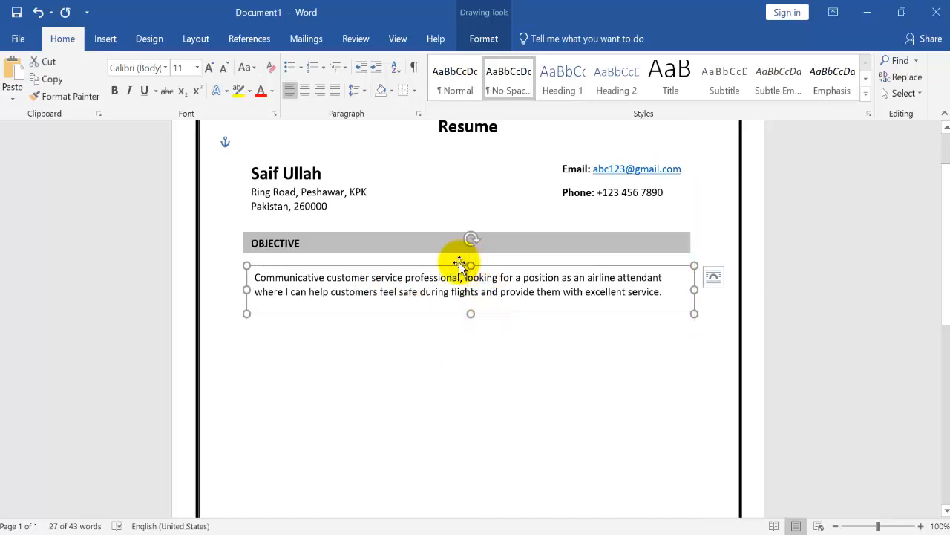
{"action": "left_click_drag", "start_coordinate": [459, 265], "coordinate": [466, 260]}
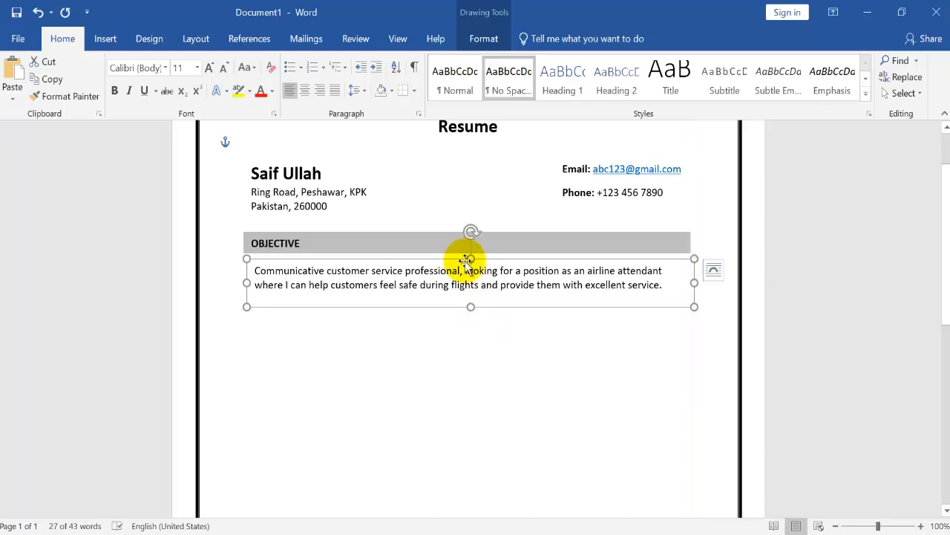
{"action": "left_click", "coordinate": [436, 242], "text": "shift"}
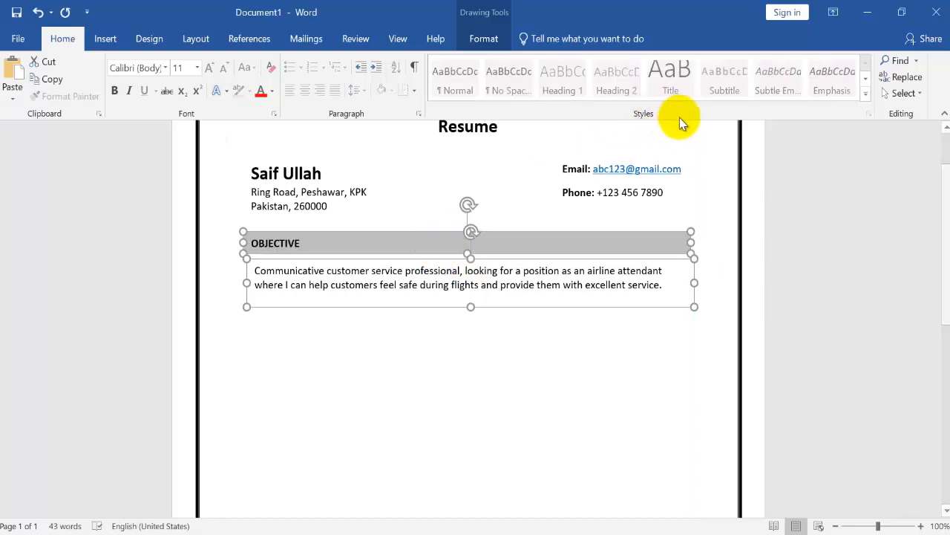
{"action": "left_click", "coordinate": [487, 38]}
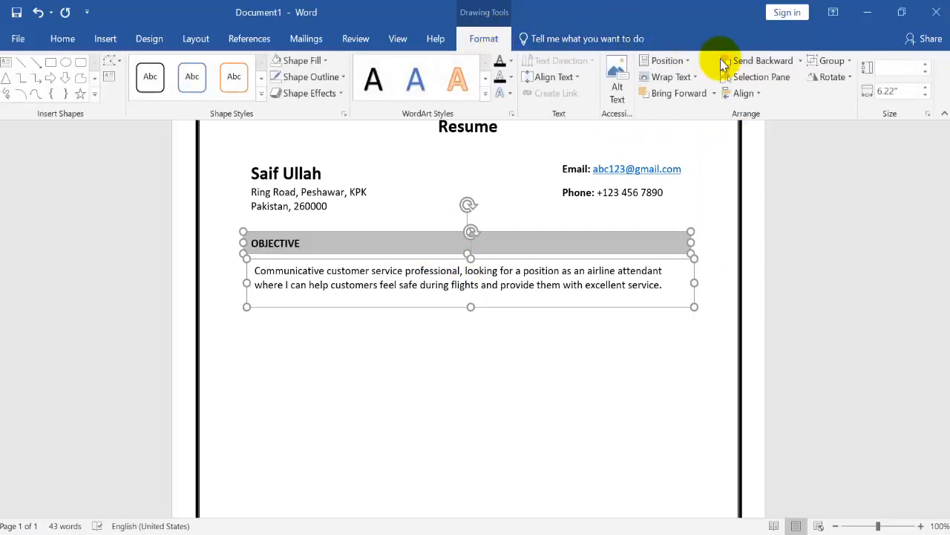
{"action": "left_click", "coordinate": [741, 95]}
{"action": "left_click", "coordinate": [746, 111]}
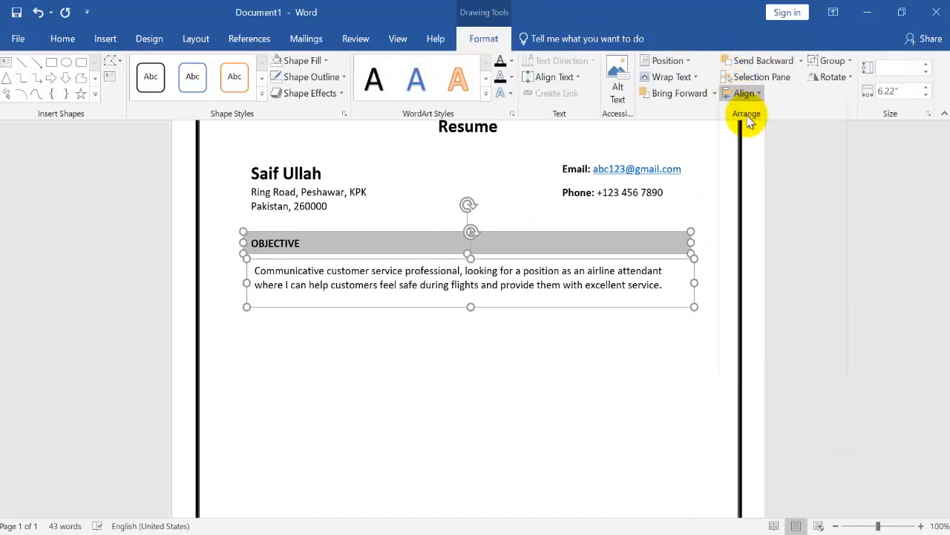
{"action": "left_click", "coordinate": [577, 346]}
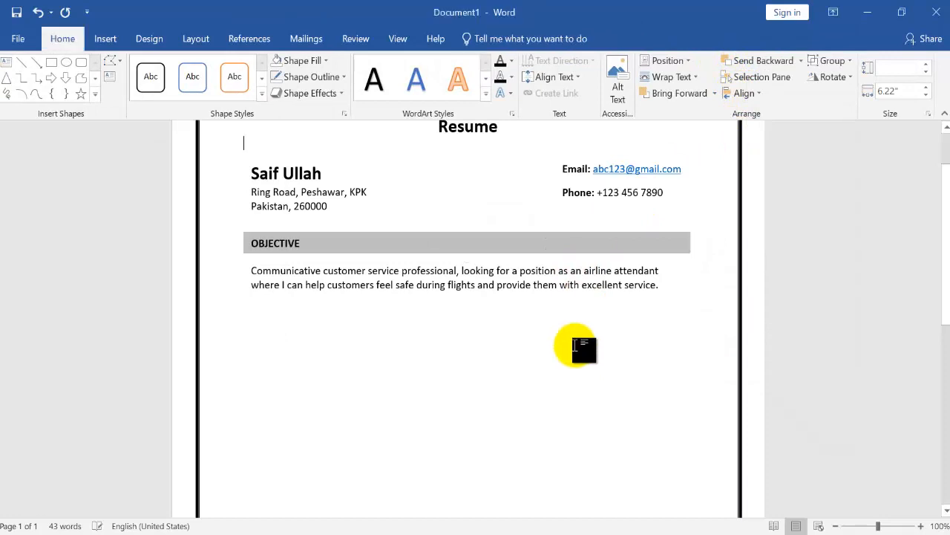
Duplicate the OBJECTIVE bar below the objective statement and change the copy's heading to EDUCATION
{"action": "left_click", "coordinate": [469, 233]}
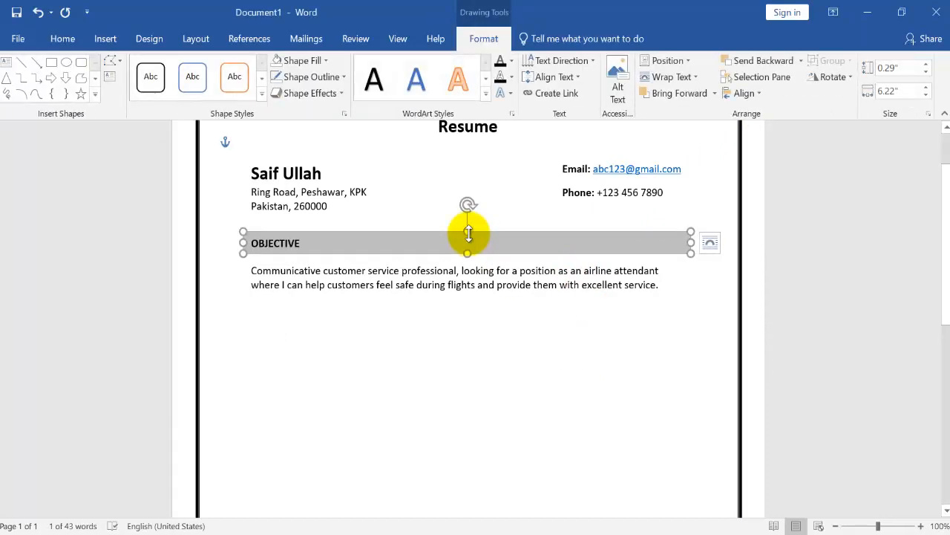
{"action": "left_click_drag", "start_coordinate": [469, 237], "coordinate": [452, 311]}
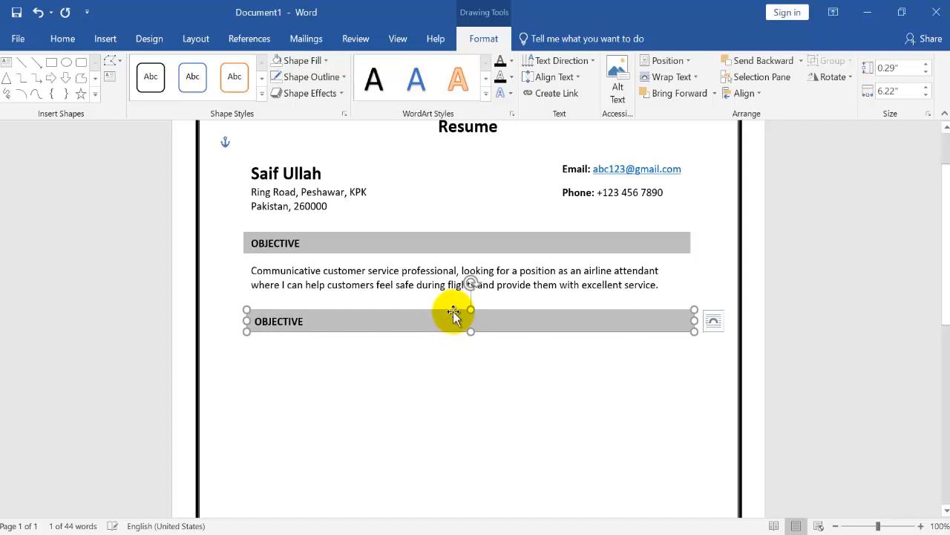
{"action": "left_click", "coordinate": [406, 325]}
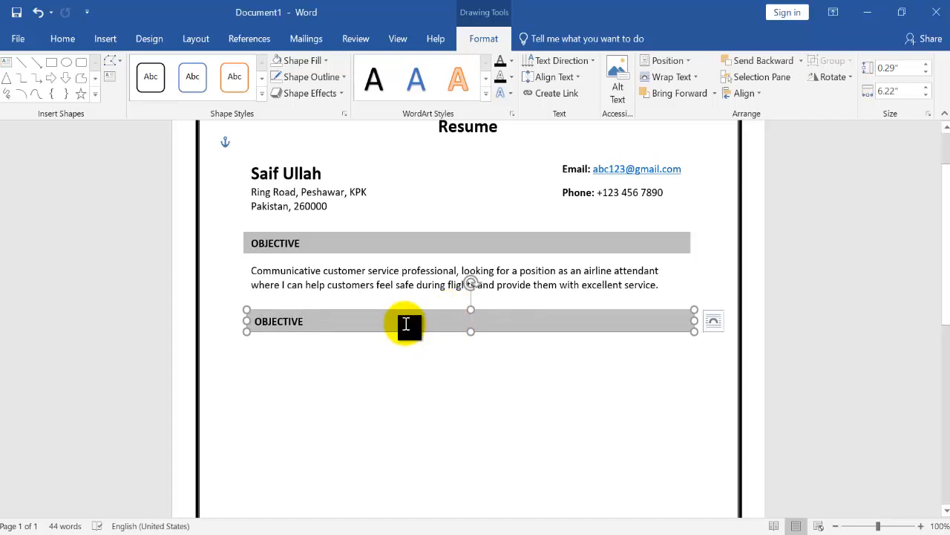
{"action": "key", "text": "BackSpace"}
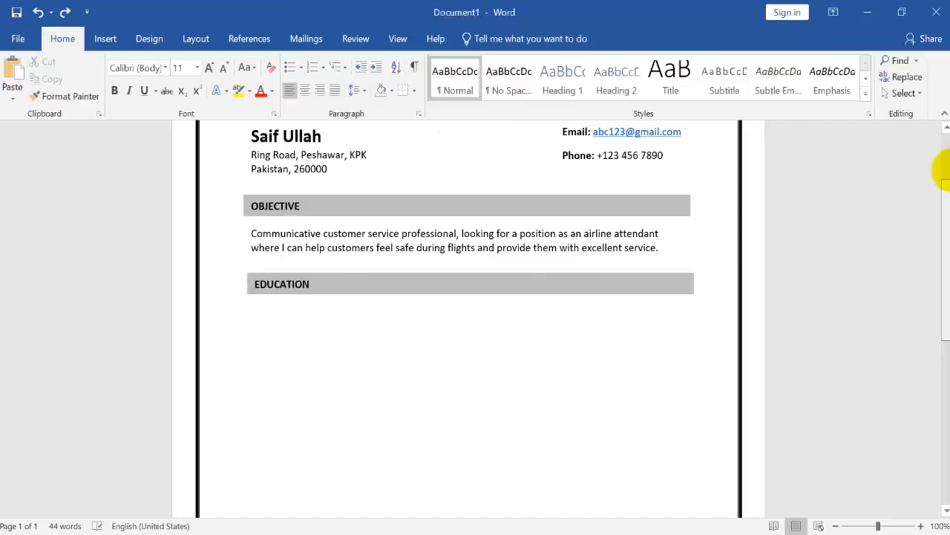
Insert a table with four columns and four rows and move it below the EDUCATION bar
{"action": "left_click_drag", "start_coordinate": [944, 172], "coordinate": [945, 134]}
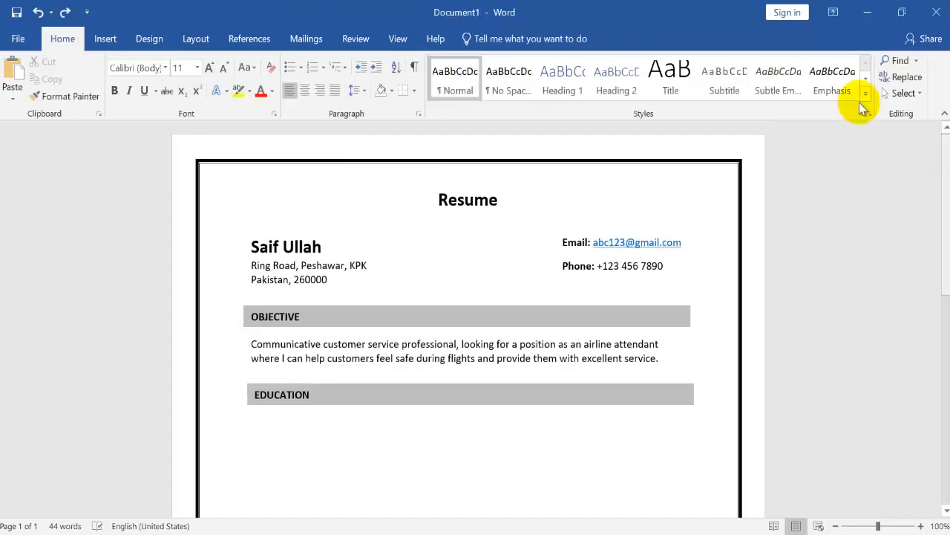
{"action": "left_click", "coordinate": [96, 34]}
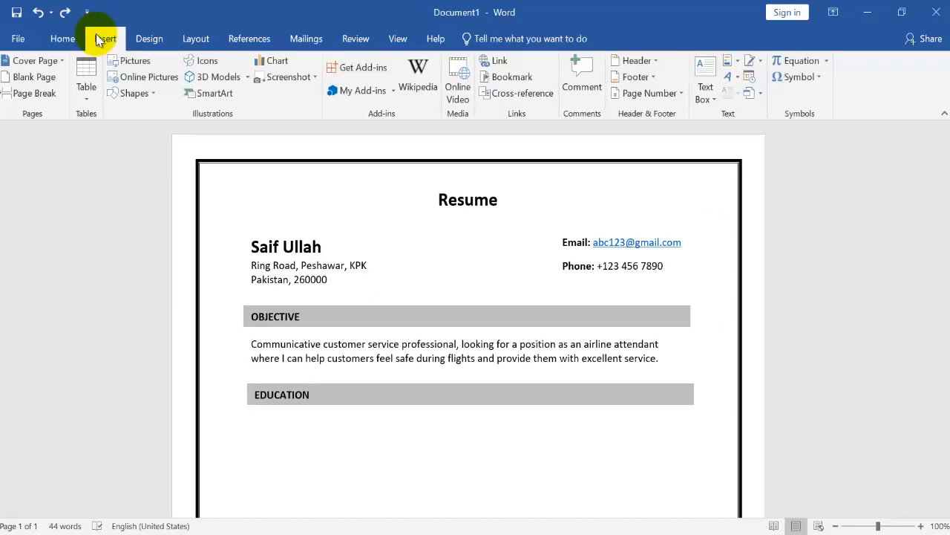
{"action": "left_click", "coordinate": [88, 86]}
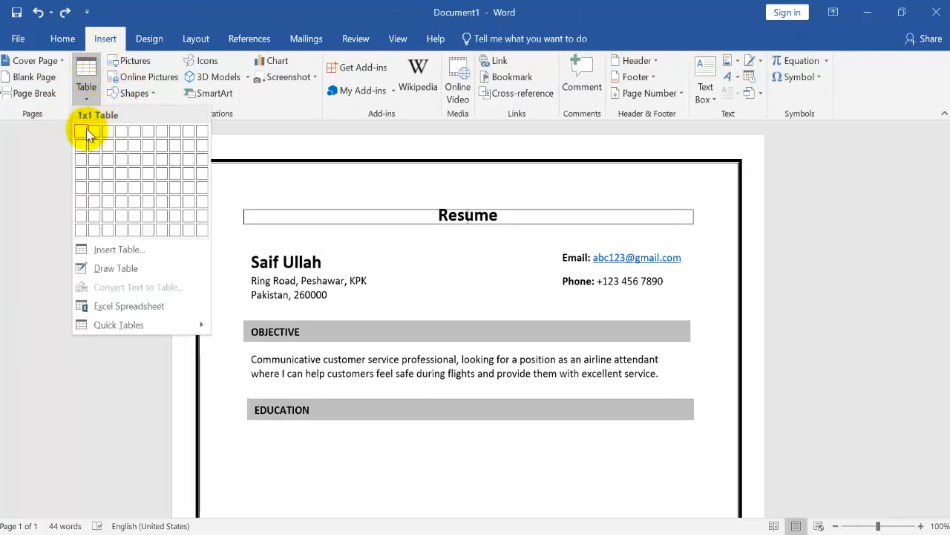
{"action": "left_click", "coordinate": [123, 182]}
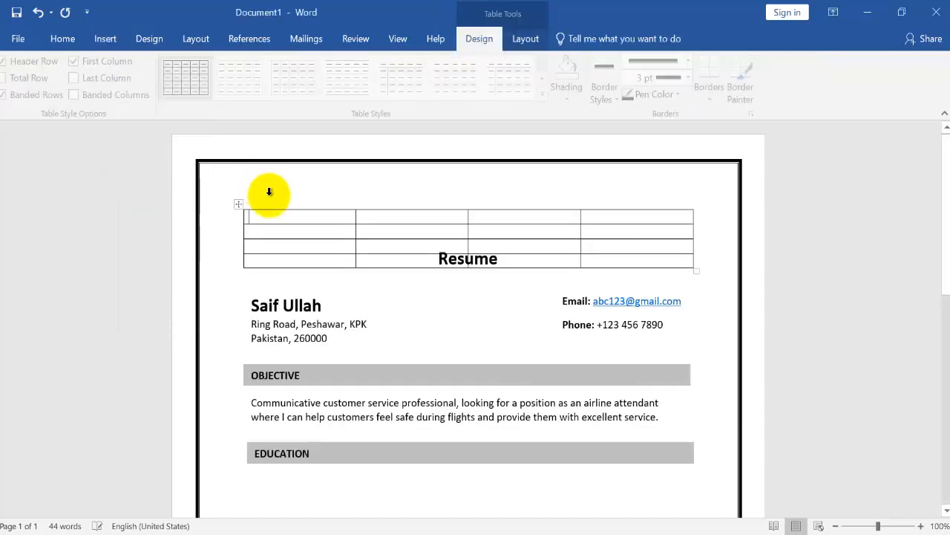
{"action": "left_click_drag", "start_coordinate": [239, 207], "coordinate": [244, 428]}
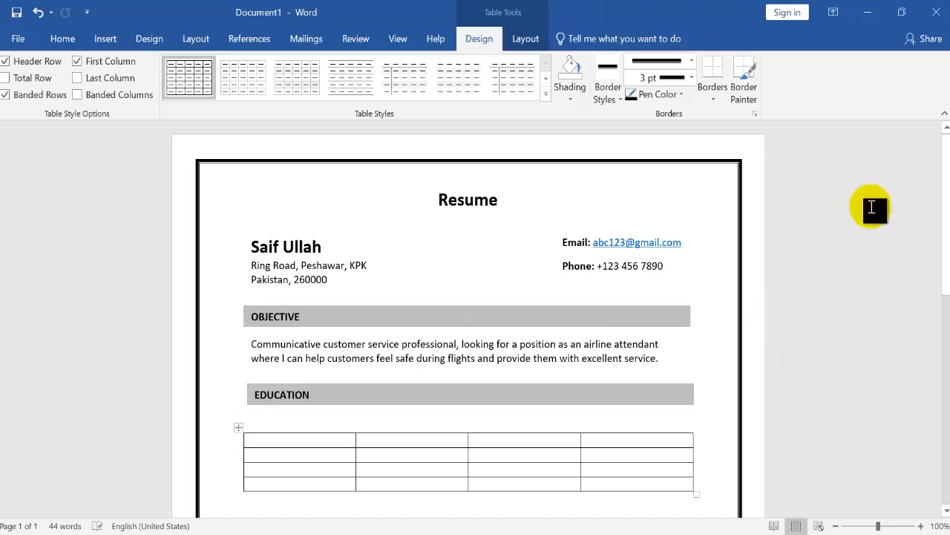
Enlarge the table so its rows are taller and its width slightly greater, and move it up close under the EDUCATION bar
{"action": "left_click_drag", "start_coordinate": [942, 206], "coordinate": [949, 251]}
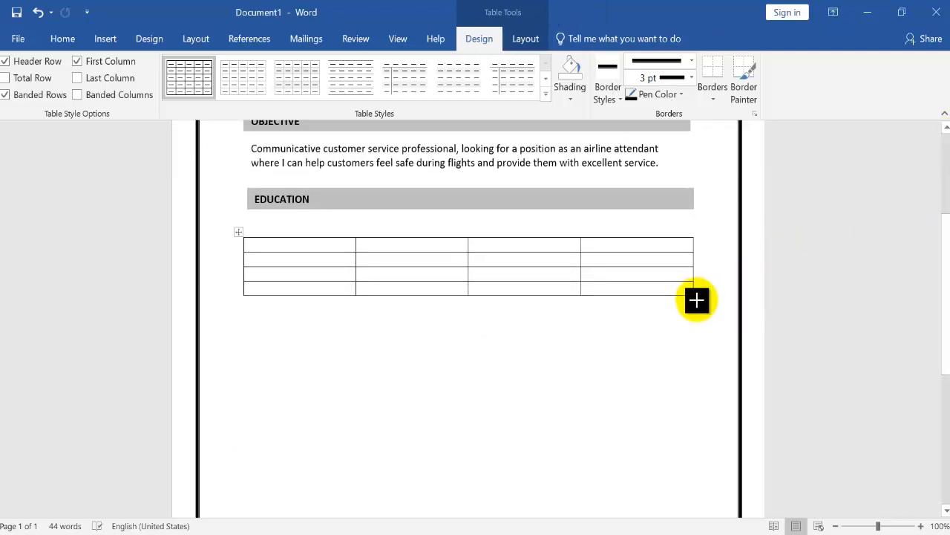
{"action": "left_click_drag", "start_coordinate": [695, 299], "coordinate": [700, 329]}
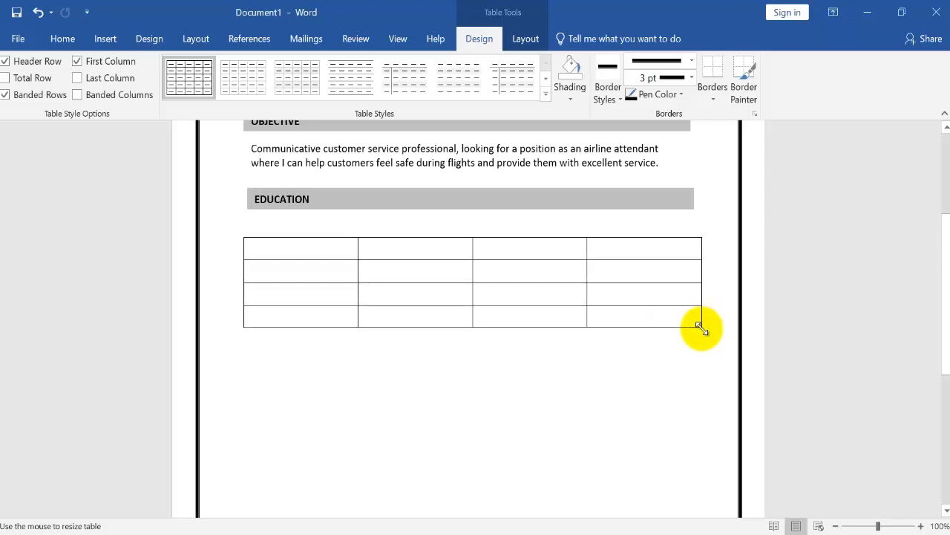
{"action": "left_click", "coordinate": [240, 232]}
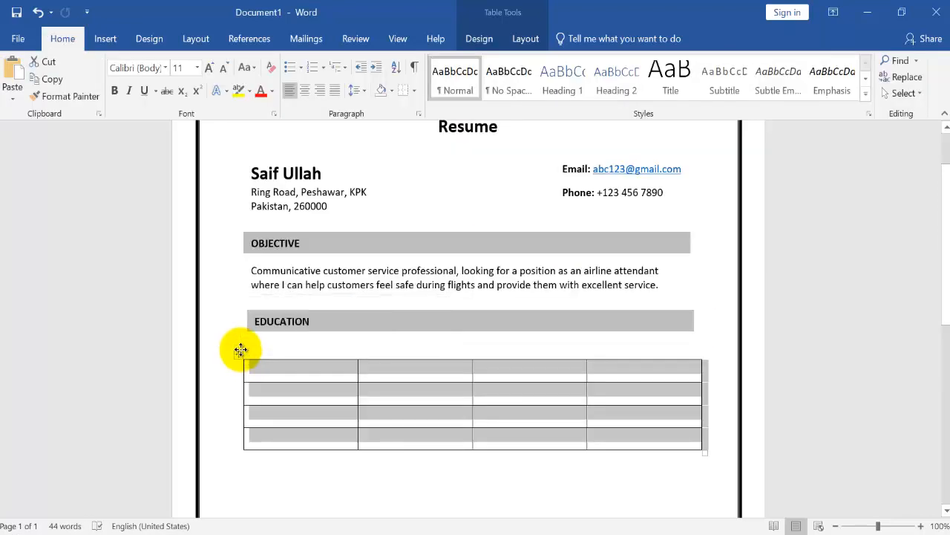
{"action": "left_click_drag", "start_coordinate": [240, 346], "coordinate": [239, 337]}
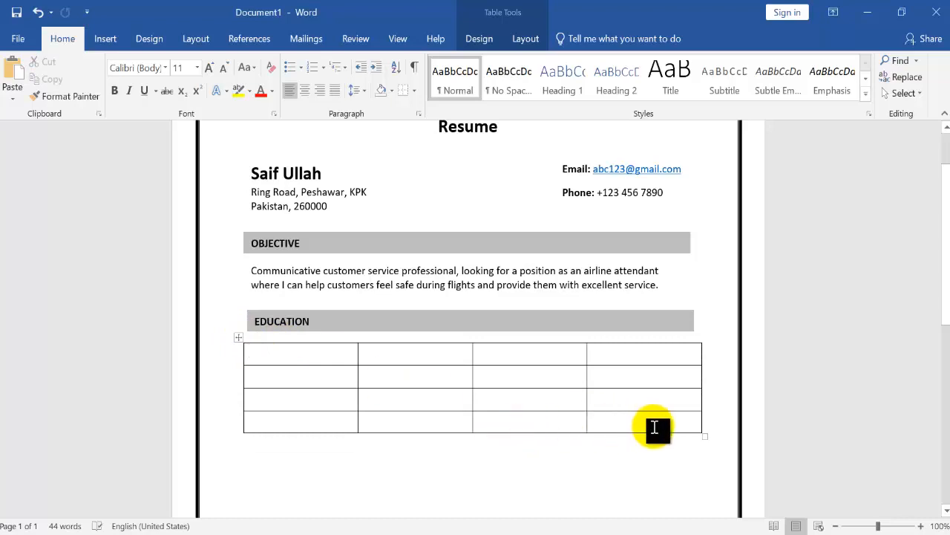
{"action": "left_click_drag", "start_coordinate": [707, 438], "coordinate": [703, 438]}
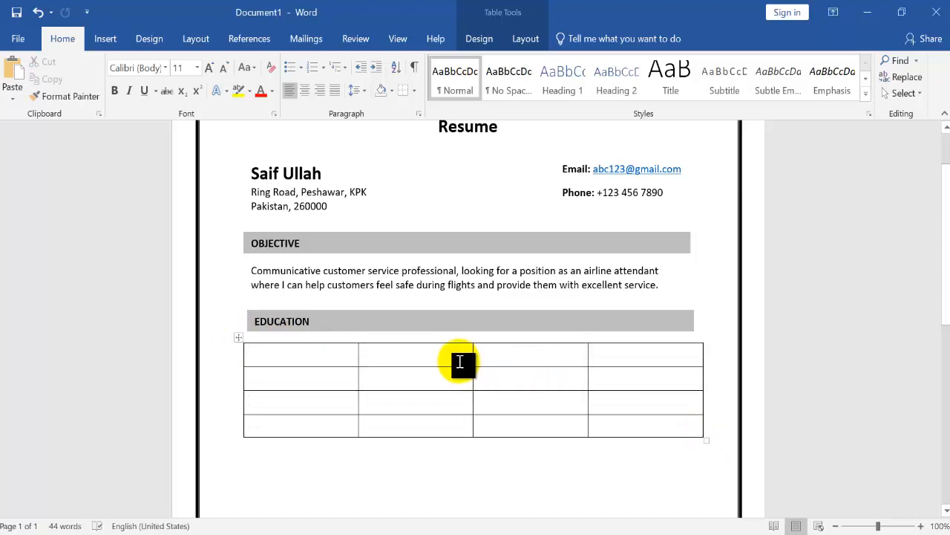
Center the contents of all table cells both horizontally and vertically
{"action": "left_click", "coordinate": [237, 337]}
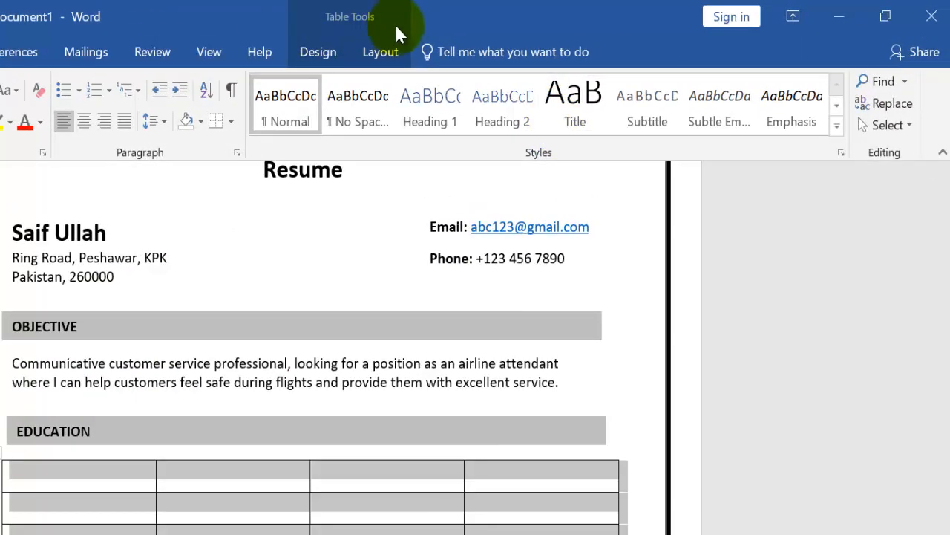
{"action": "left_click", "coordinate": [382, 51]}
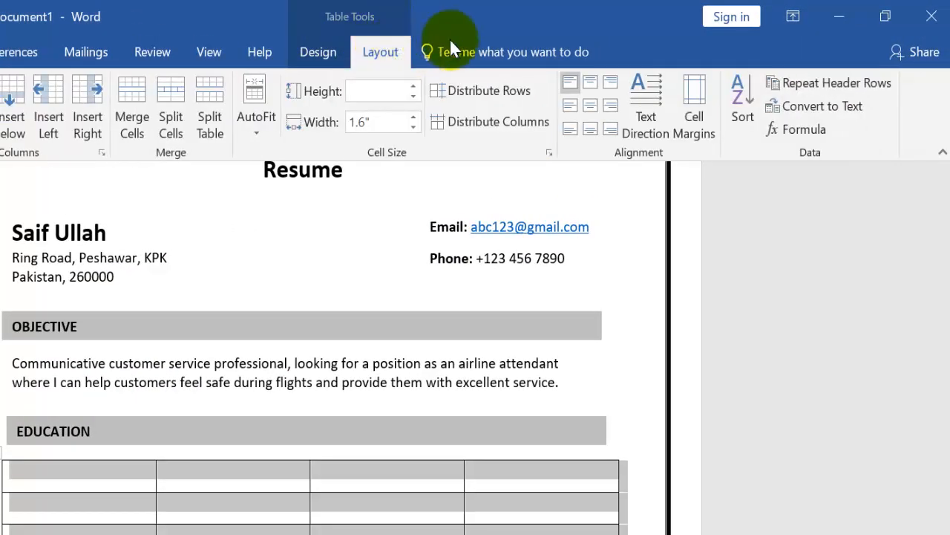
{"action": "left_click", "coordinate": [589, 107]}
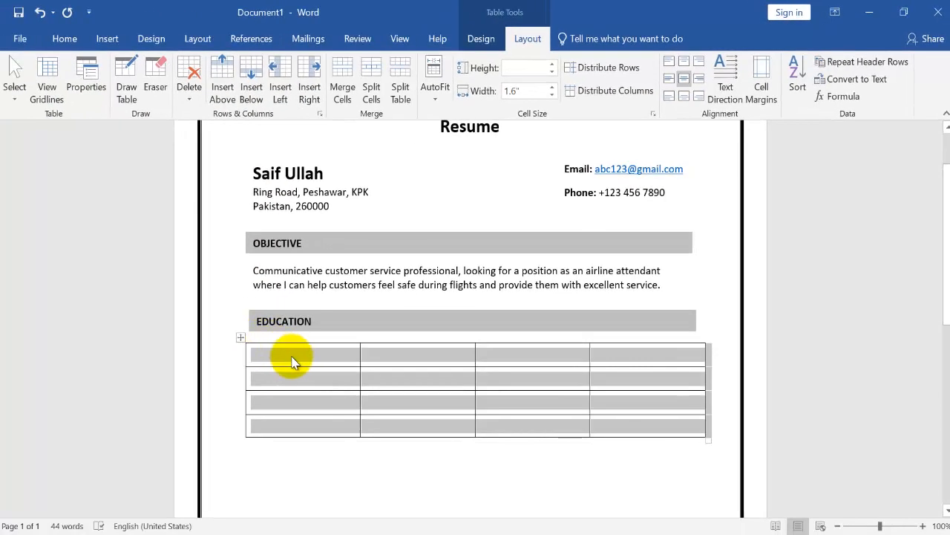
Fill the table's first row with the headings Courses, Board/University, Passing Year and Percentage
{"action": "left_click", "coordinate": [292, 359]}
{"action": "type", "text": "De"}
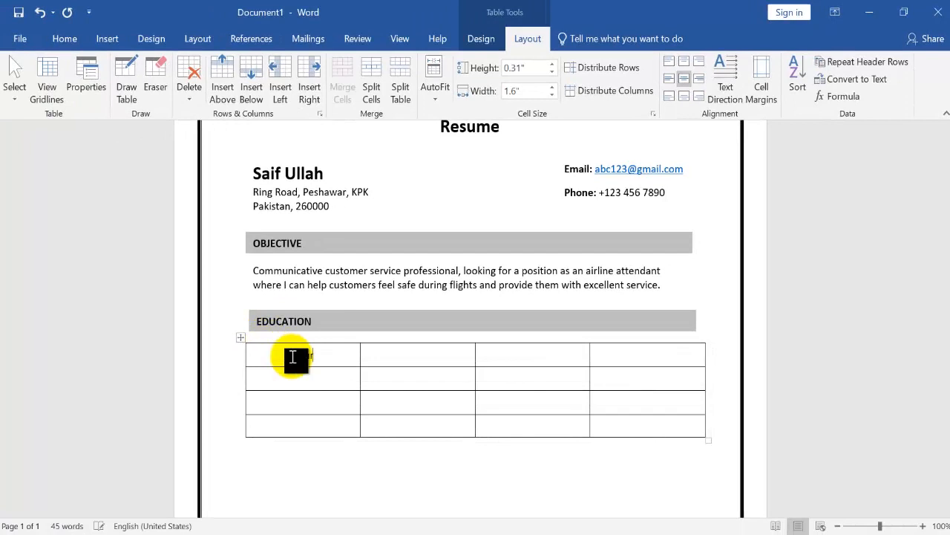
{"action": "type", "text": "ses"}
{"action": "type", "text": "Board"}
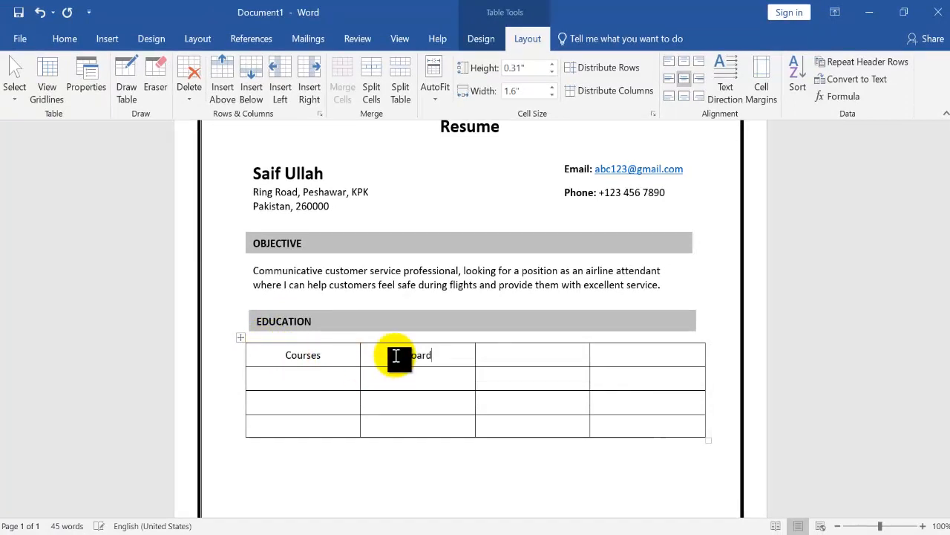
{"action": "type", "text": "/University"}
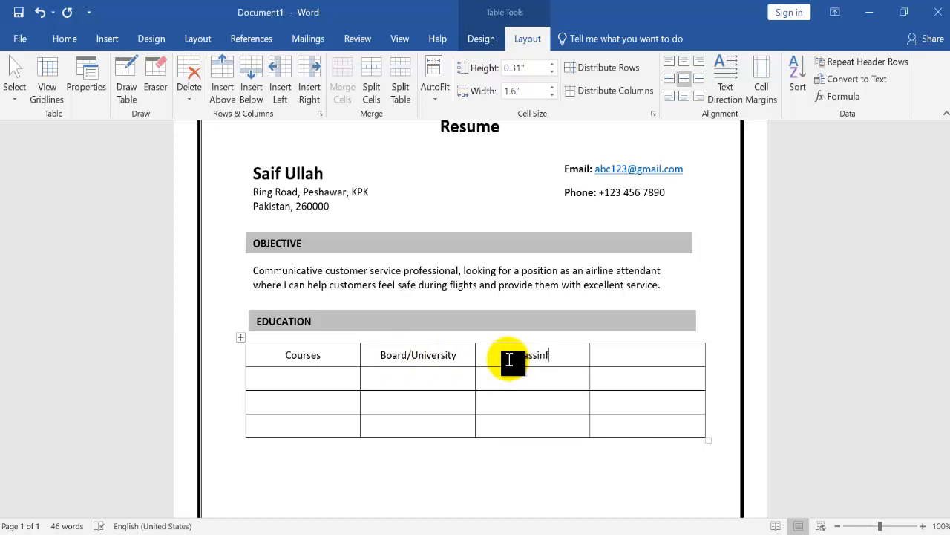
{"action": "type", "text": "r"}
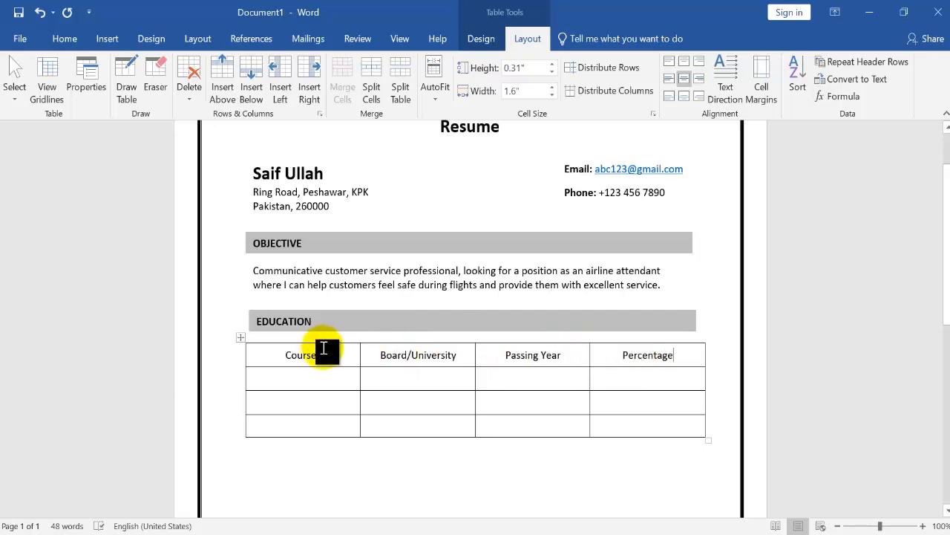
Make the four column headings in the education table's first row bold
{"action": "left_click_drag", "start_coordinate": [322, 352], "coordinate": [279, 356]}
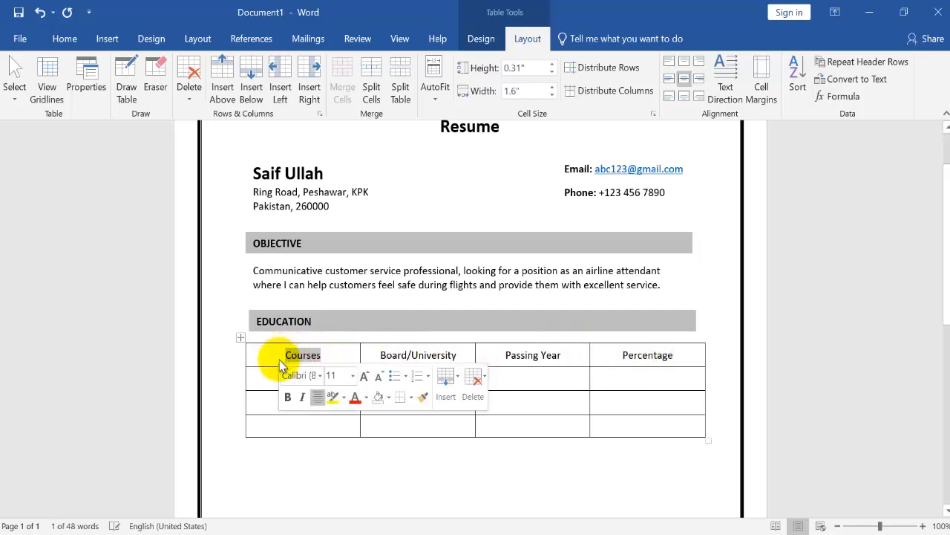
{"action": "left_click", "coordinate": [286, 398]}
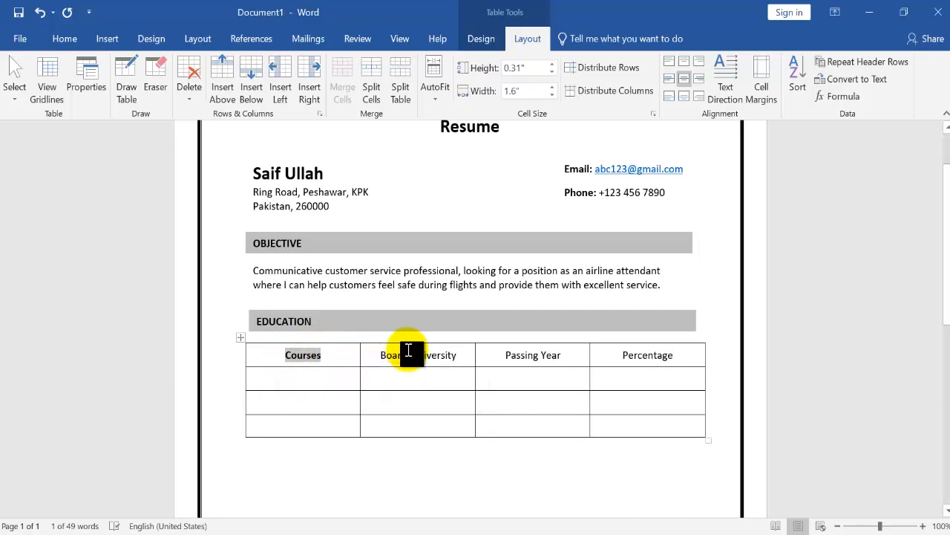
{"action": "left_click", "coordinate": [416, 355]}
{"action": "left_click_drag", "start_coordinate": [462, 359], "coordinate": [376, 356]}
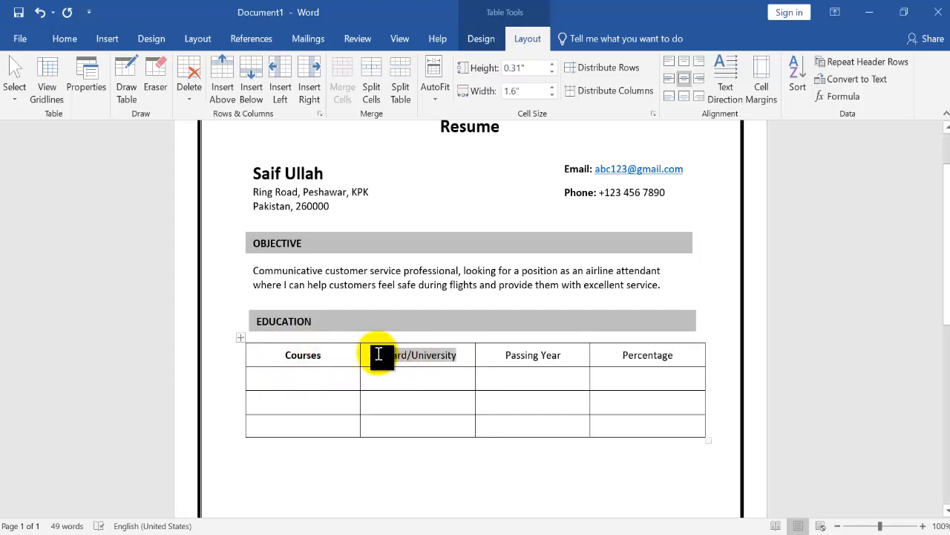
{"action": "left_click", "coordinate": [387, 400]}
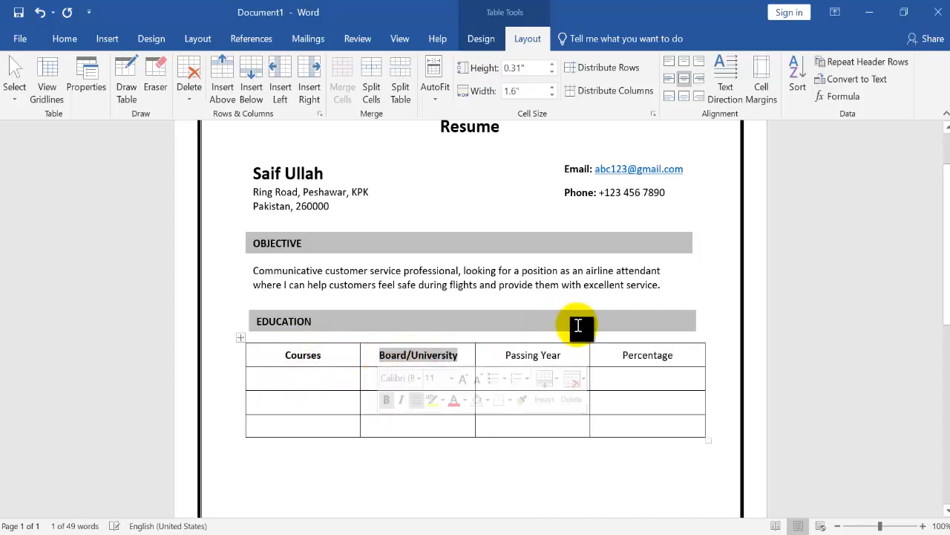
{"action": "left_click_drag", "start_coordinate": [562, 355], "coordinate": [510, 356]}
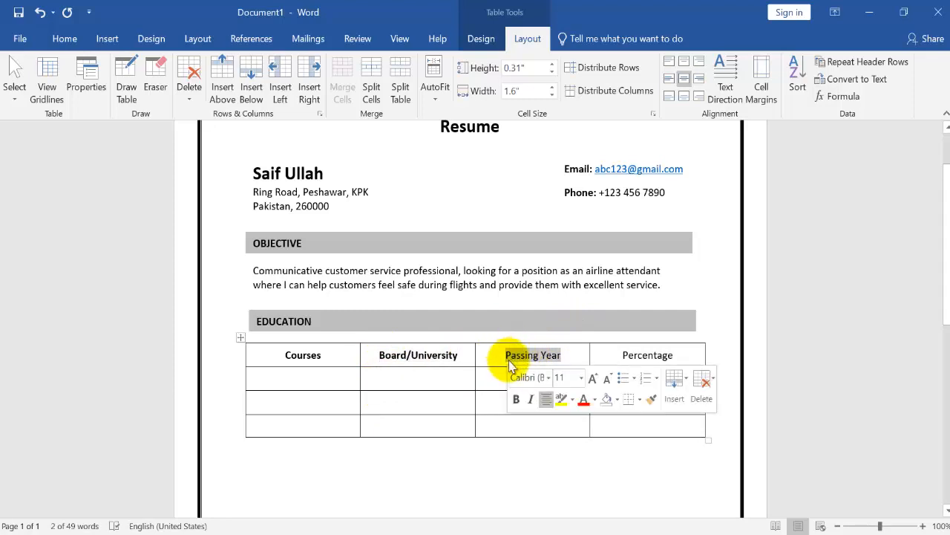
{"action": "left_click", "coordinate": [518, 403]}
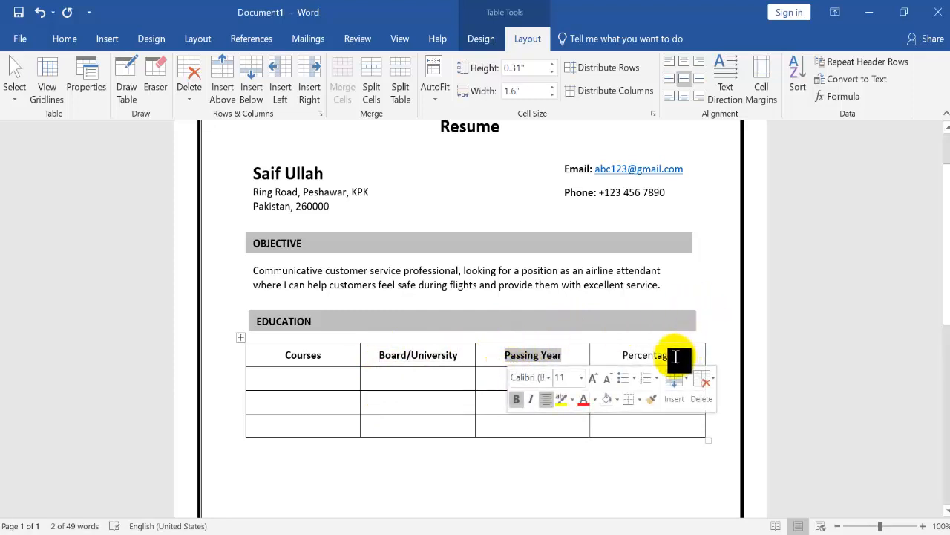
{"action": "left_click_drag", "start_coordinate": [673, 356], "coordinate": [622, 363]}
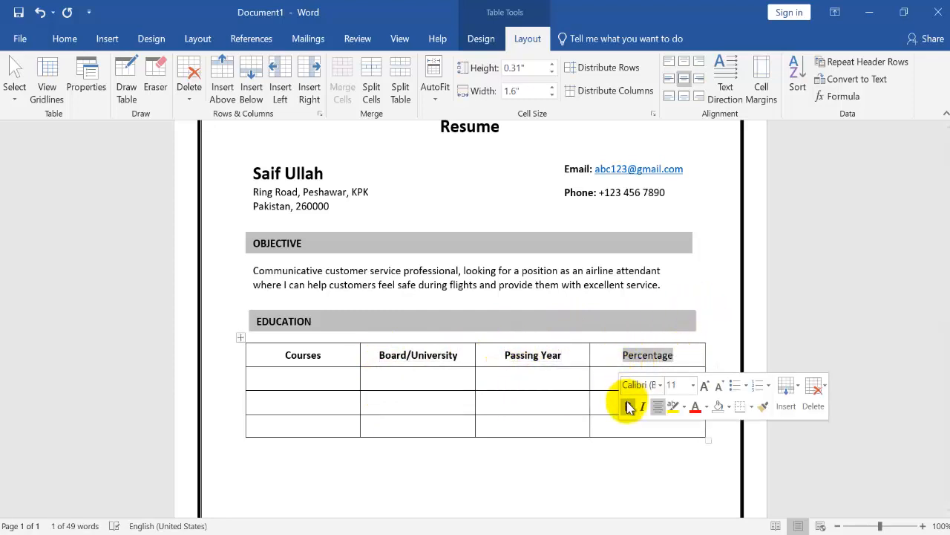
{"action": "left_click", "coordinate": [627, 401]}
Fill the education table's second row with B.com, AIOU University, 2020 and 70%
{"action": "left_click", "coordinate": [353, 374]}
{"action": "type", "text": "B"}
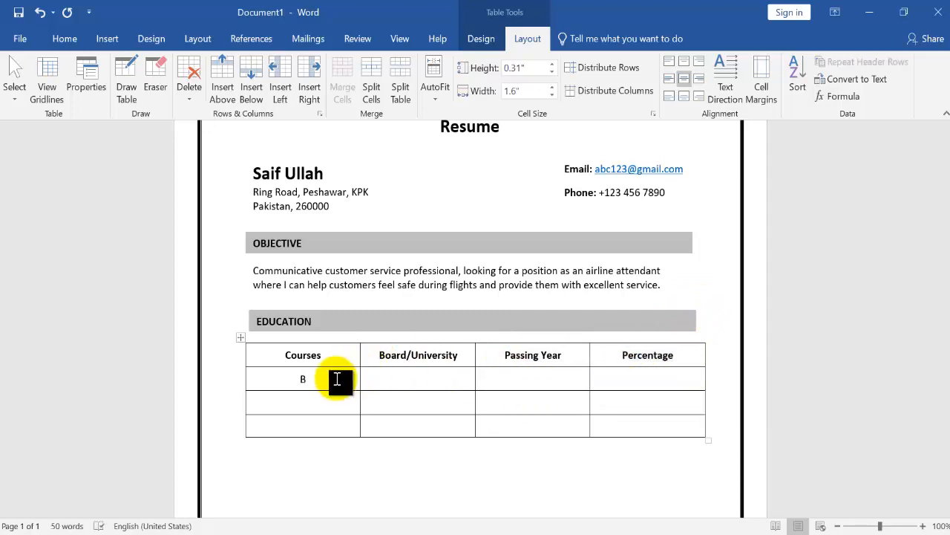
{"action": "type", "text": ".com"}
{"action": "left_click", "coordinate": [401, 382]}
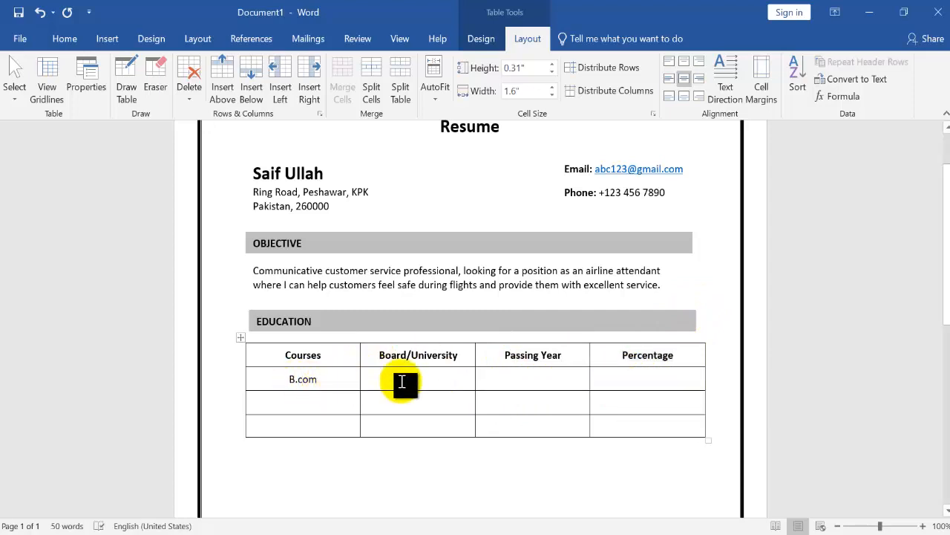
{"action": "type", "text": "AIOU Univesr"}
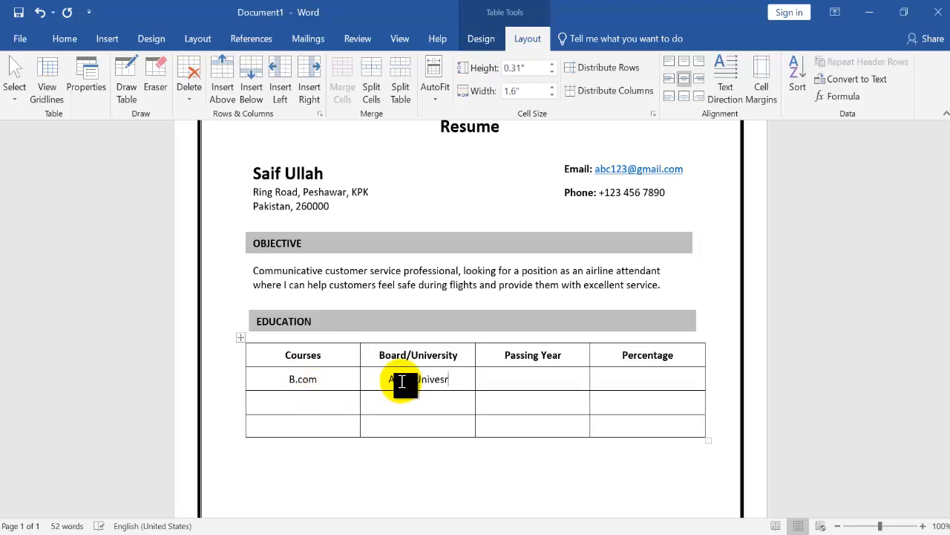
{"action": "type", "text": "ity"}
{"action": "left_click", "coordinate": [535, 382]}
{"action": "left_click", "coordinate": [445, 383]}
{"action": "key", "text": "BackSpace"}
{"action": "key", "text": "Left"}
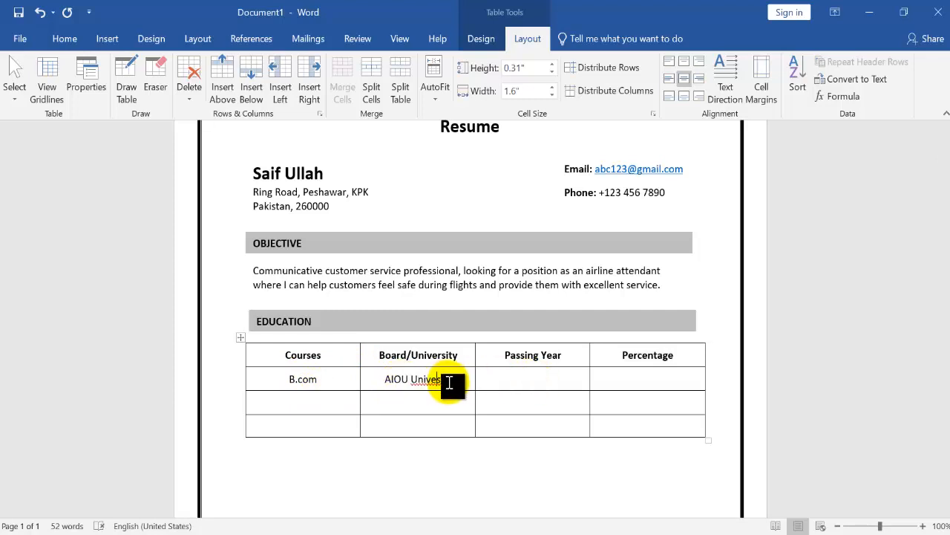
{"action": "type", "text": "rsity"}
{"action": "left_click", "coordinate": [485, 382]}
{"action": "type", "text": "2020"}
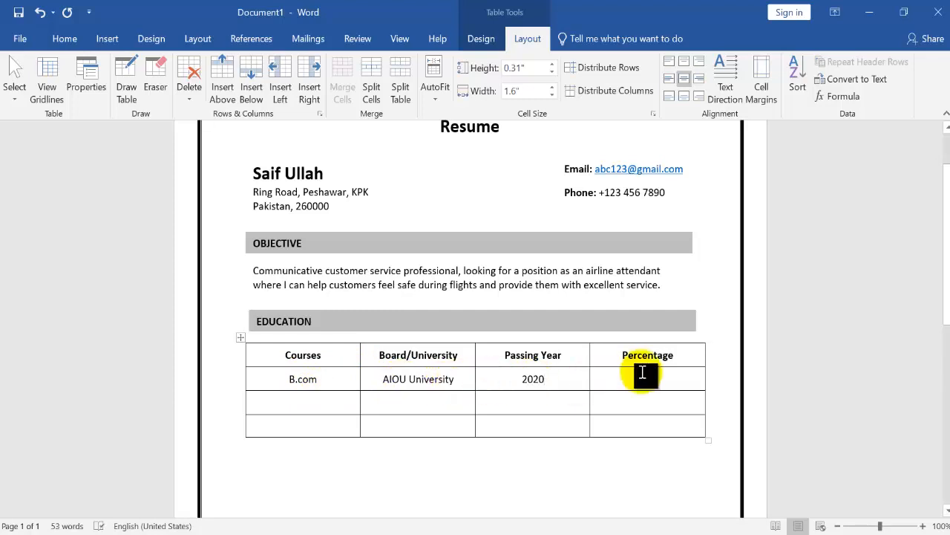
{"action": "left_click", "coordinate": [643, 373]}
{"action": "type", "text": "70%"}
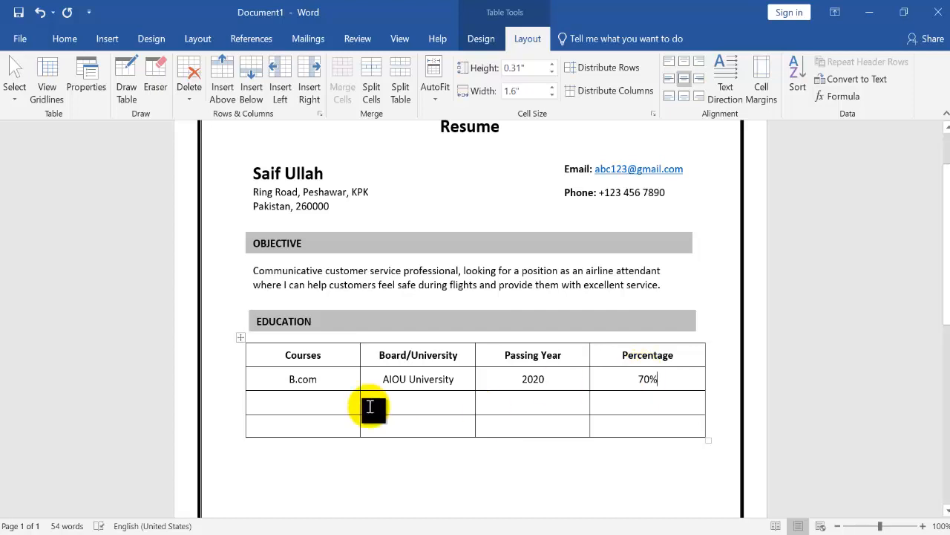
Fill the education table's third row with FSC, Karachi Board, 2018 and 72%
{"action": "left_click", "coordinate": [319, 401]}
{"action": "type", "text": "FSCKohat"}
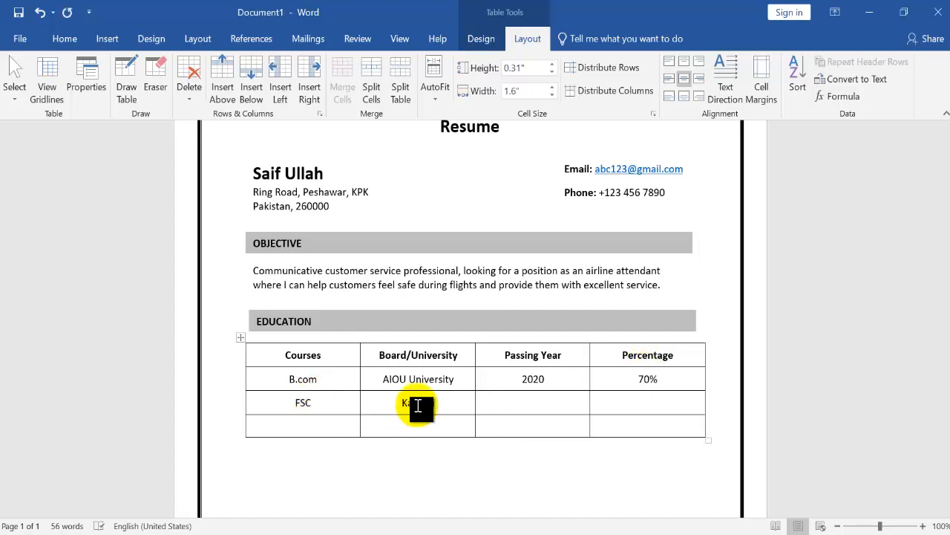
{"action": "type", "text": " Board"}
{"action": "left_click", "coordinate": [546, 405]}
{"action": "type", "text": "2018 "}
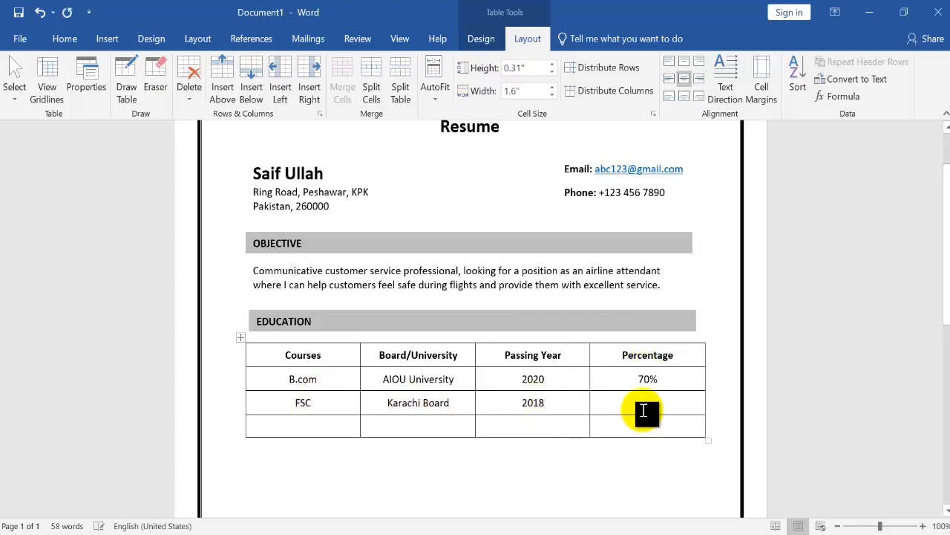
{"action": "type", "text": "72%"}
Fill the education table's last row with SSC, Karachi Board, 2016 and 75%
{"action": "left_click", "coordinate": [321, 429]}
{"action": "type", "text": "SSC"}
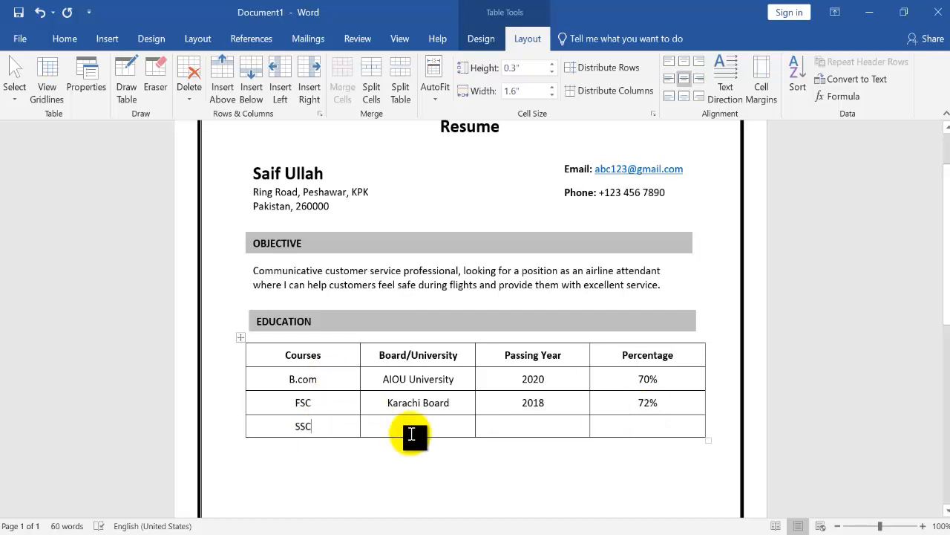
{"action": "left_click", "coordinate": [411, 431]}
{"action": "type", "text": "Karachi Board"}
{"action": "left_click", "coordinate": [537, 424]}
{"action": "type", "text": "2016"}
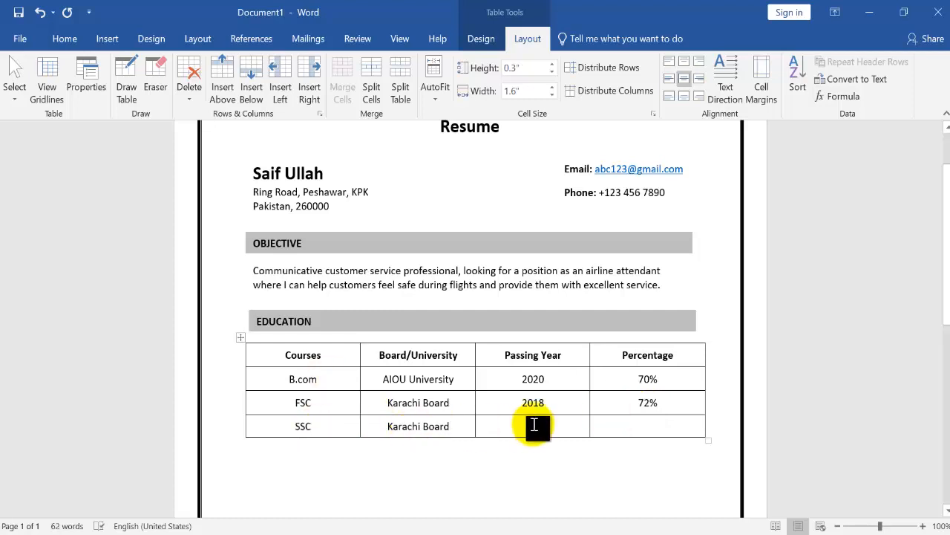
{"action": "type", "text": "75%"}
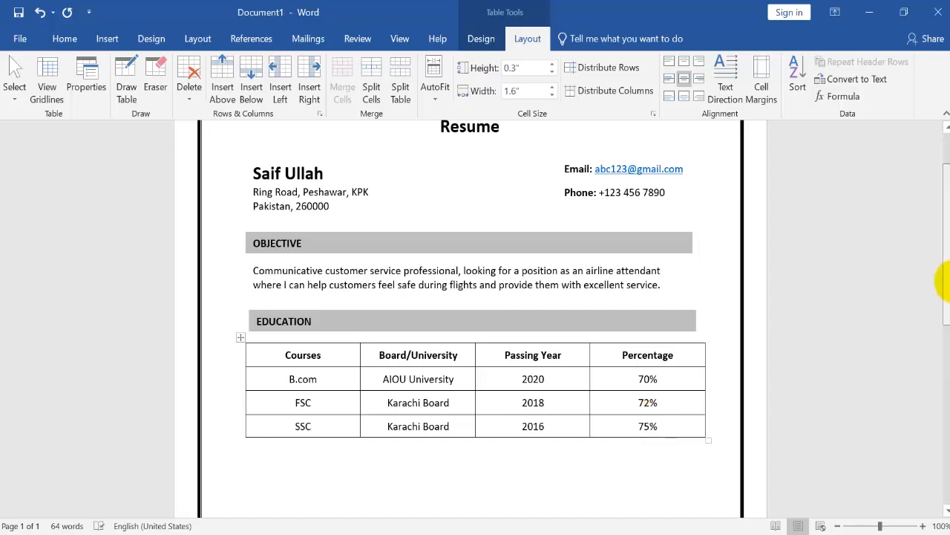
Move the EDUCATION bar slightly up to leave more space above the table
{"action": "scroll", "coordinate": [944, 276], "scroll_direction": "up", "scroll_amount": 1}
{"action": "scroll", "coordinate": [943, 297], "scroll_direction": "down", "scroll_amount": 2}
{"action": "scroll", "coordinate": [943, 301], "scroll_direction": "down", "scroll_amount": 2}
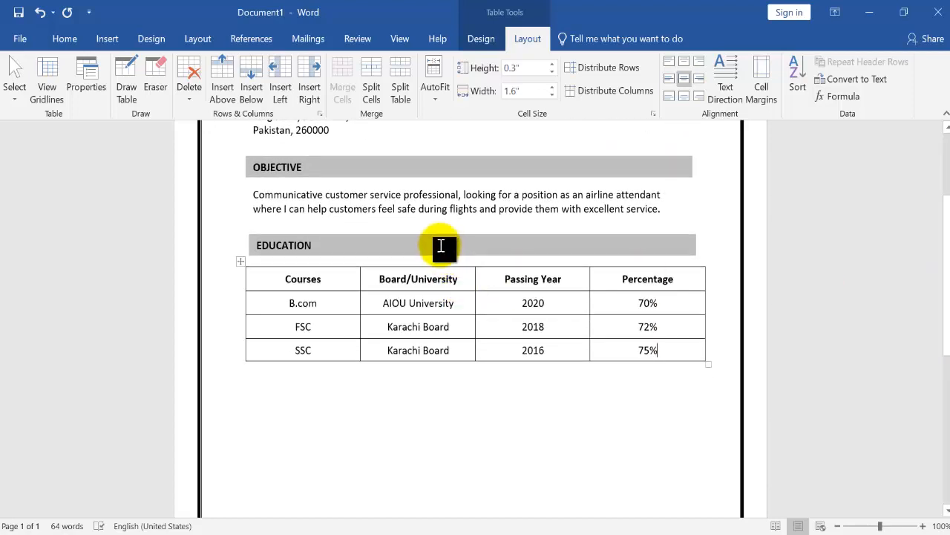
{"action": "left_click", "coordinate": [327, 244]}
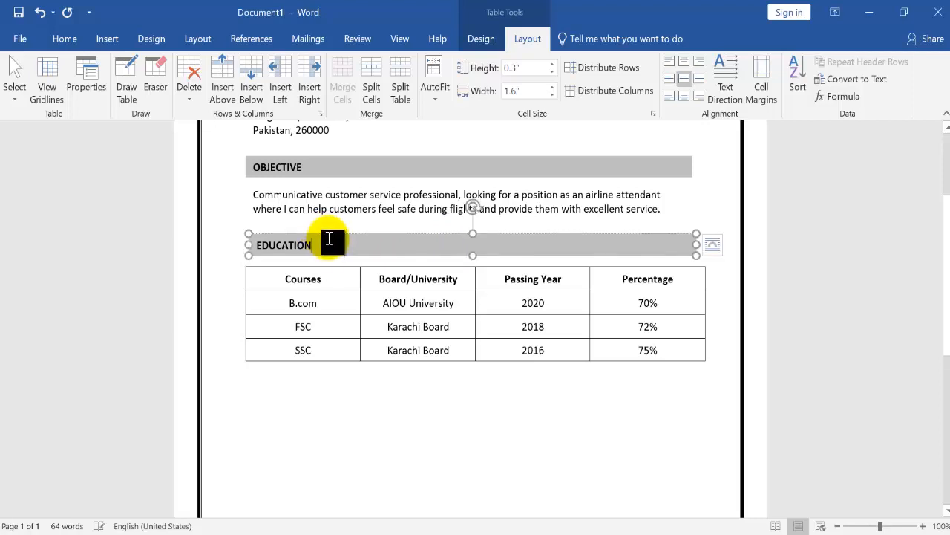
{"action": "left_click_drag", "start_coordinate": [329, 240], "coordinate": [331, 229]}
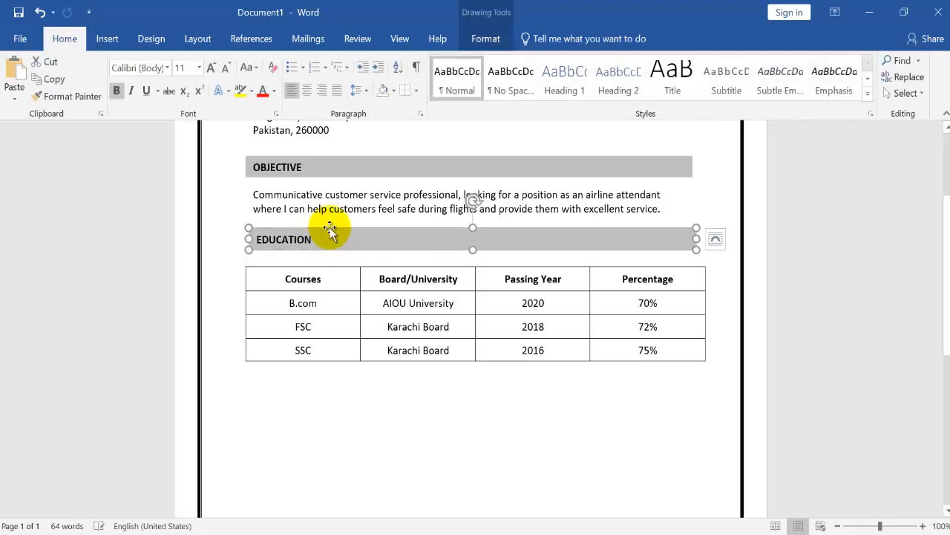
Duplicate the EDUCATION bar, place the copy just below the table and change its text to TECHNICAL SKILLS
{"action": "key", "text": "ctrl+d"}
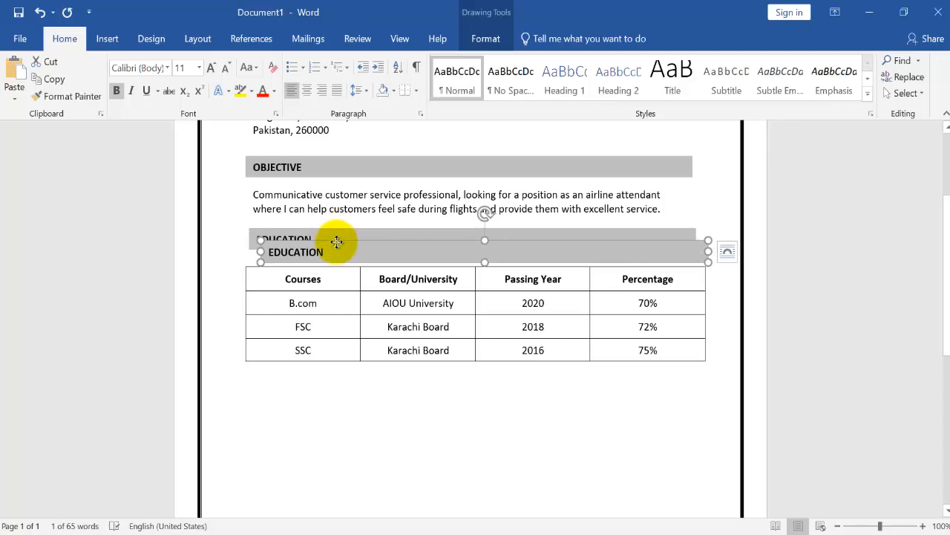
{"action": "left_click_drag", "start_coordinate": [336, 241], "coordinate": [328, 374]}
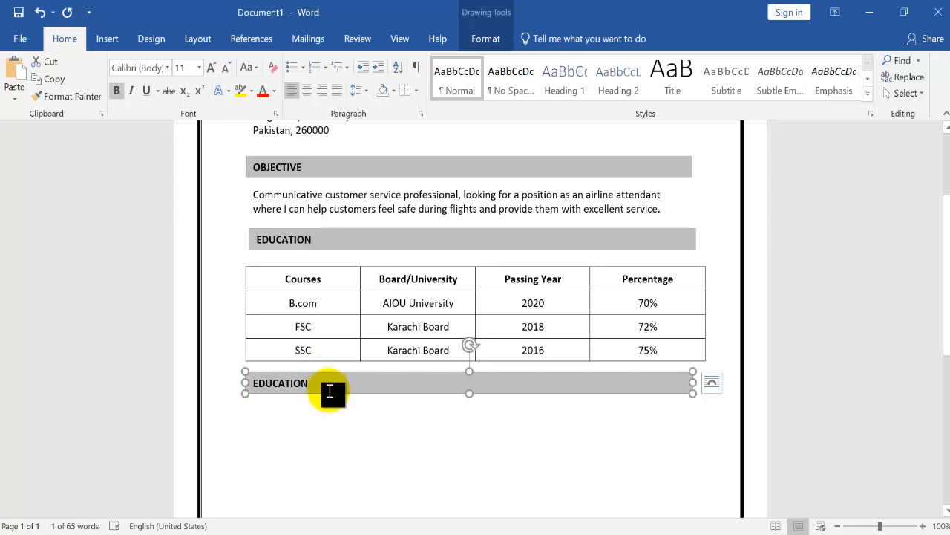
{"action": "left_click", "coordinate": [329, 382]}
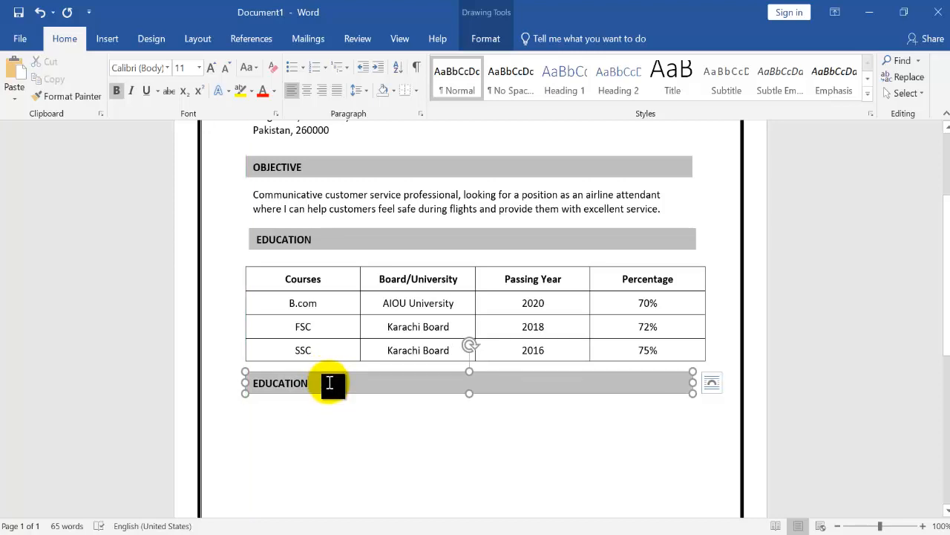
{"action": "key", "text": "BackSpace"}
{"action": "key", "text": "BackSpace"}
{"action": "key", "text": "BackSpace"}
{"action": "key", "text": "BackSpace"}
{"action": "key", "text": "BackSpace"}
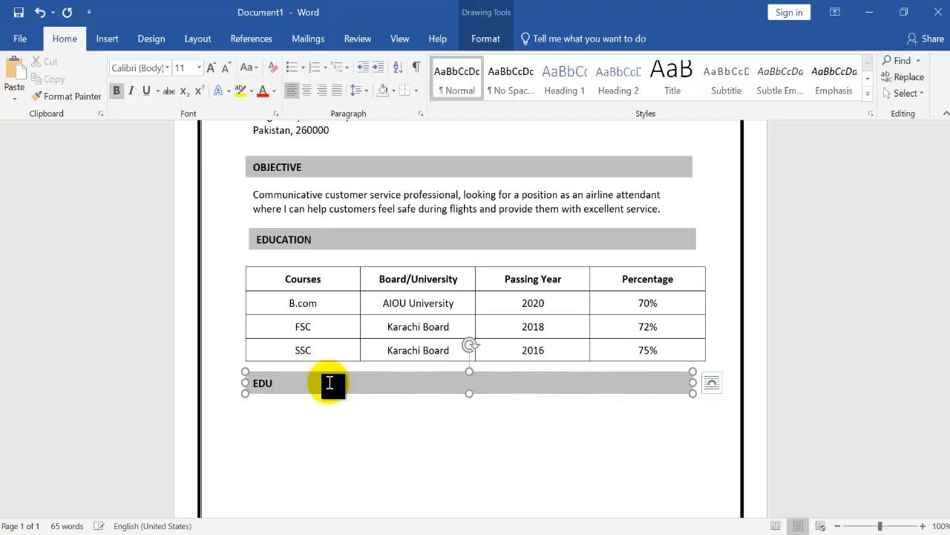
{"action": "key", "text": "BackSpace"}
{"action": "key", "text": "BackSpace"}
{"action": "type", "text": "TECHNICAL SKILLS"}
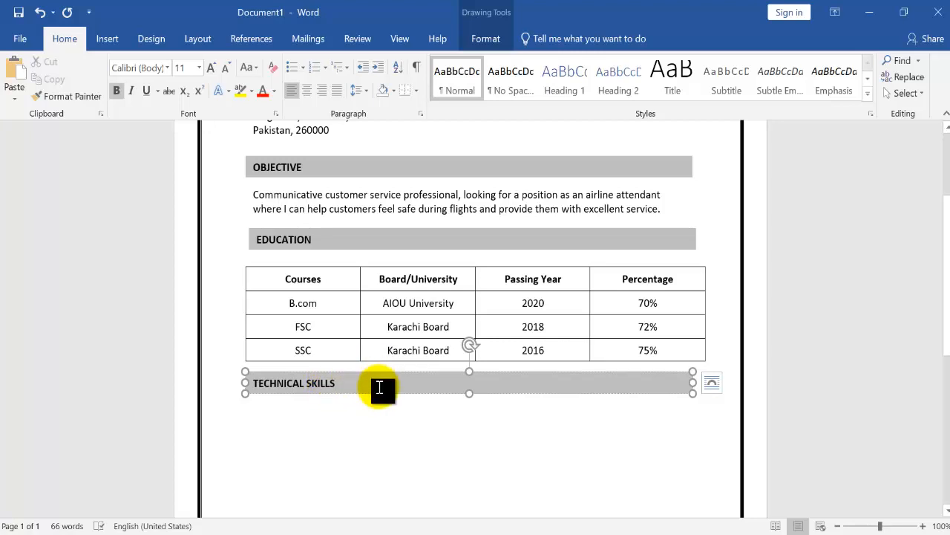
Draw a text box about 2.56" wide and 0.9" tall under the TECHNICAL SKILLS bar and remove its outline
{"action": "left_click", "coordinate": [107, 43]}
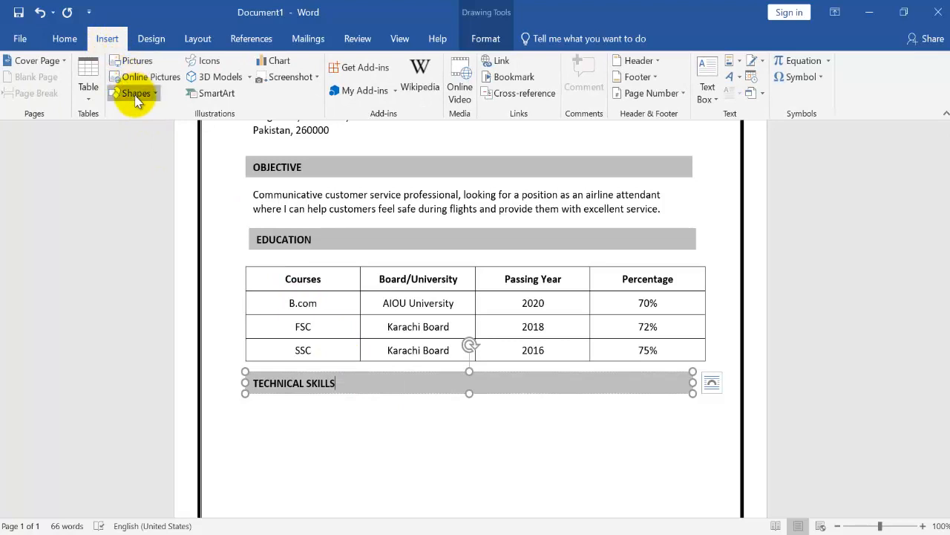
{"action": "left_click", "coordinate": [136, 94]}
{"action": "left_click", "coordinate": [116, 127]}
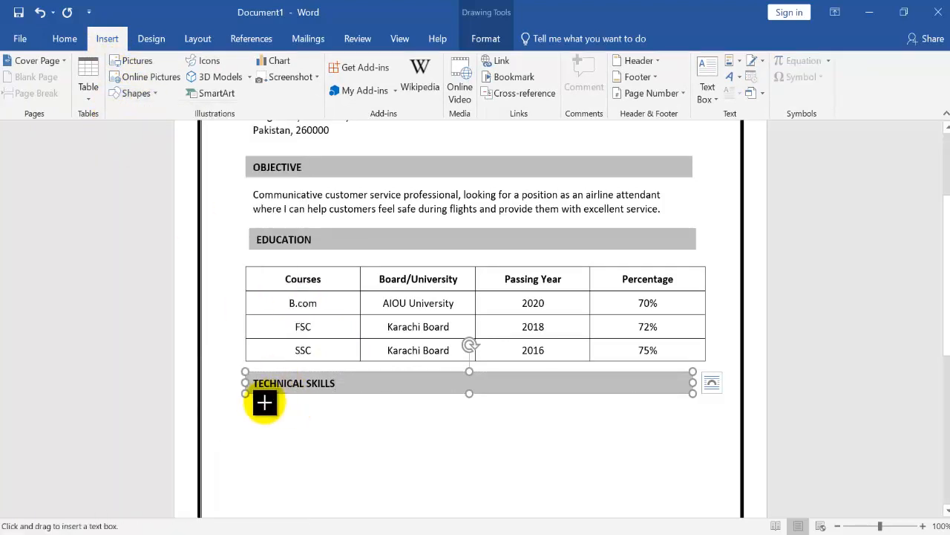
{"action": "left_click_drag", "start_coordinate": [253, 406], "coordinate": [436, 465]}
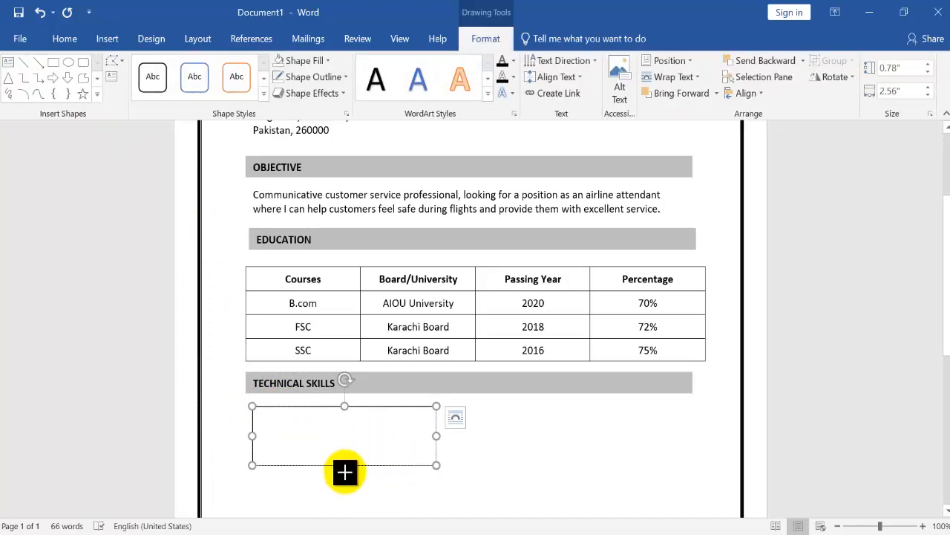
{"action": "left_click_drag", "start_coordinate": [345, 472], "coordinate": [346, 475]}
{"action": "left_click", "coordinate": [280, 78]}
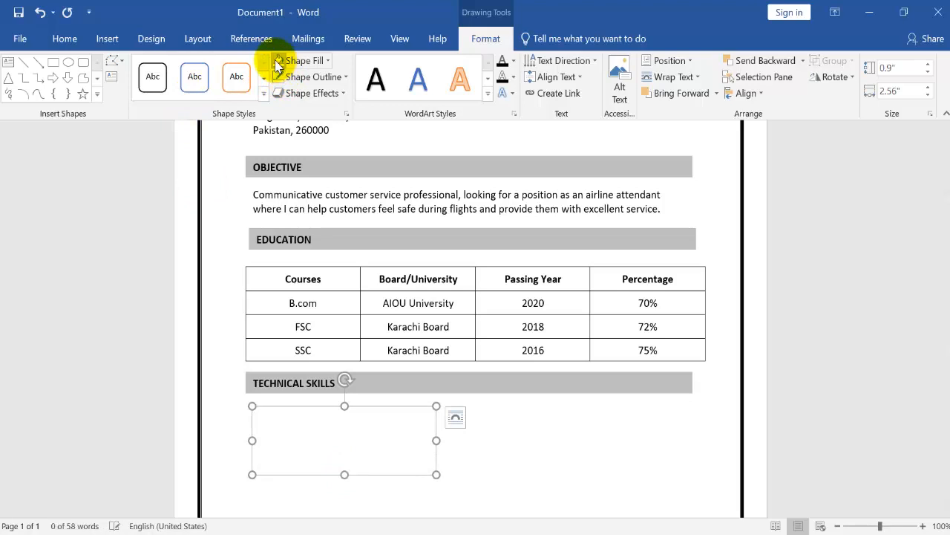
Create a round-bulleted list in the text box under TECHNICAL SKILLS with MS Word, MS Excel and MS powerpoint
{"action": "left_click", "coordinate": [282, 418]}
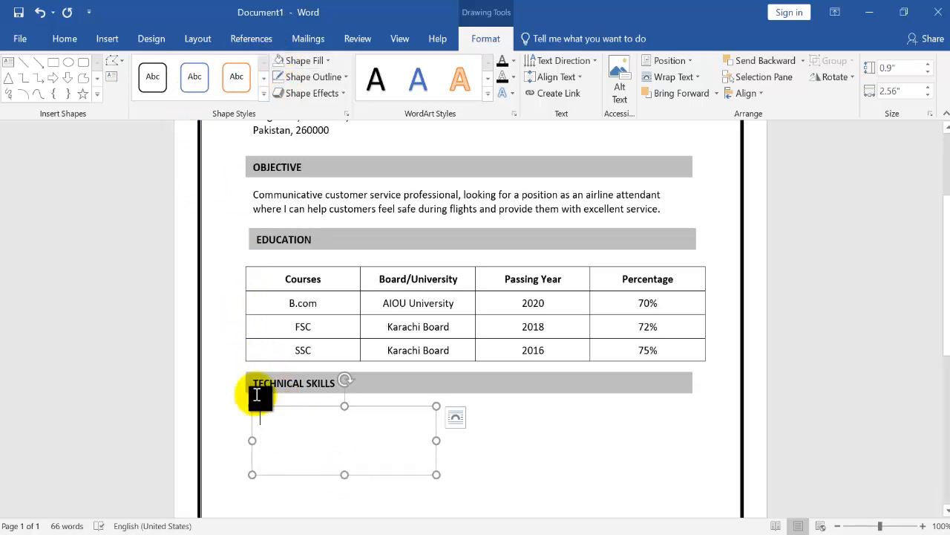
{"action": "left_click", "coordinate": [66, 38]}
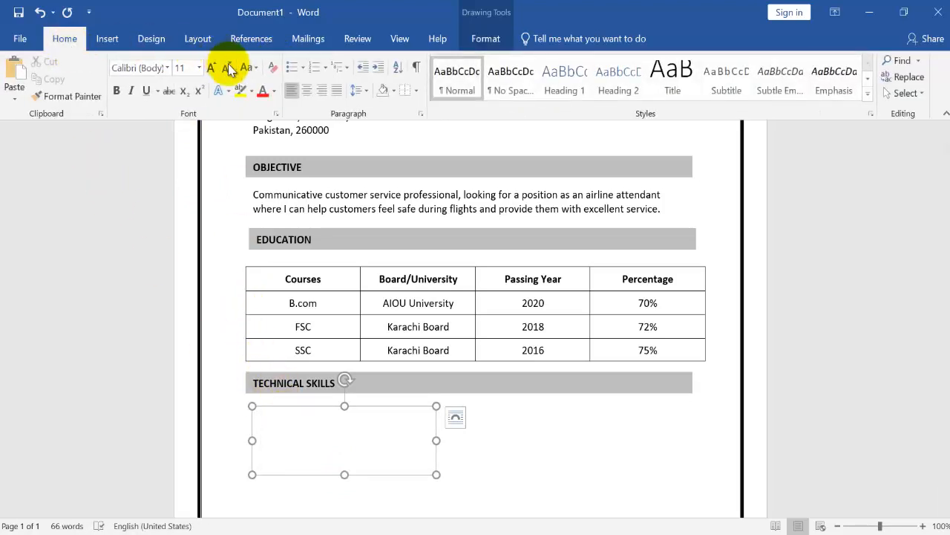
{"action": "left_click", "coordinate": [303, 68]}
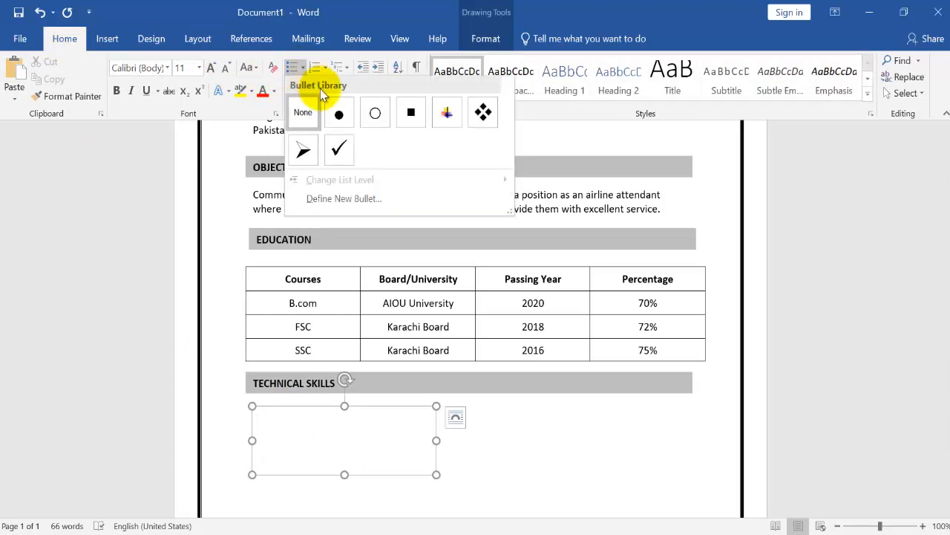
{"action": "left_click", "coordinate": [345, 119]}
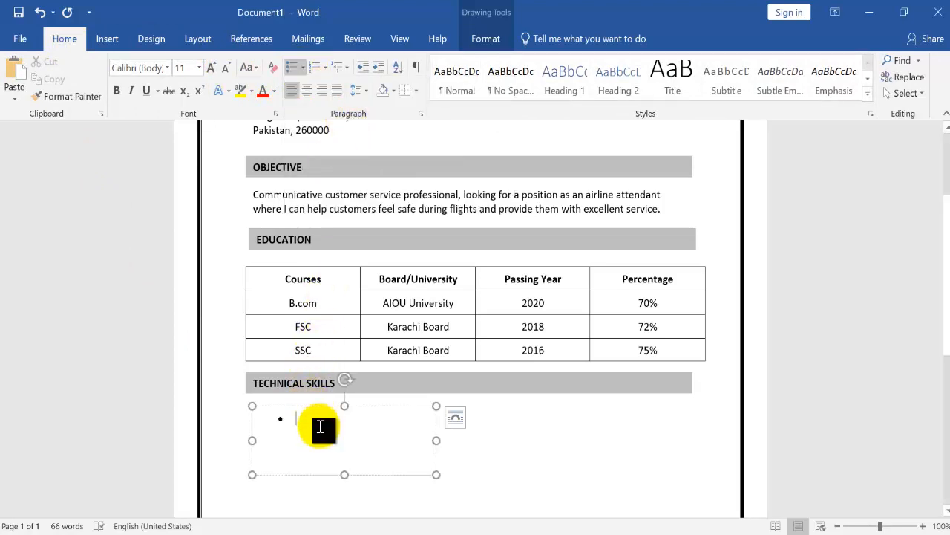
{"action": "type", "text": "MS Wo"}
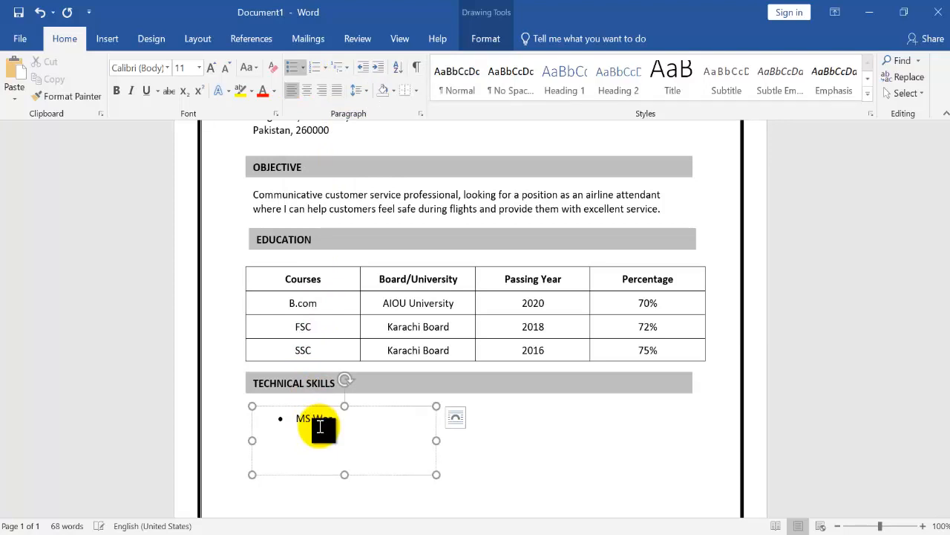
{"action": "type", "text": "M"}
{"action": "type", "text": "S"}
{"action": "type", "text": "S powerpoint"}
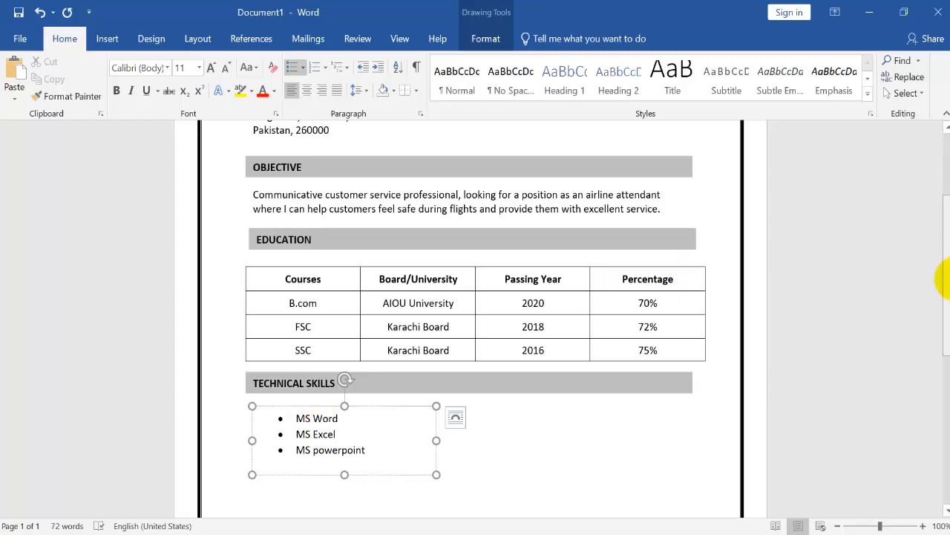
Duplicate the TECHNICAL SKILLS bar and place the copy just below the skills list
{"action": "left_click_drag", "start_coordinate": [946, 276], "coordinate": [943, 255]}
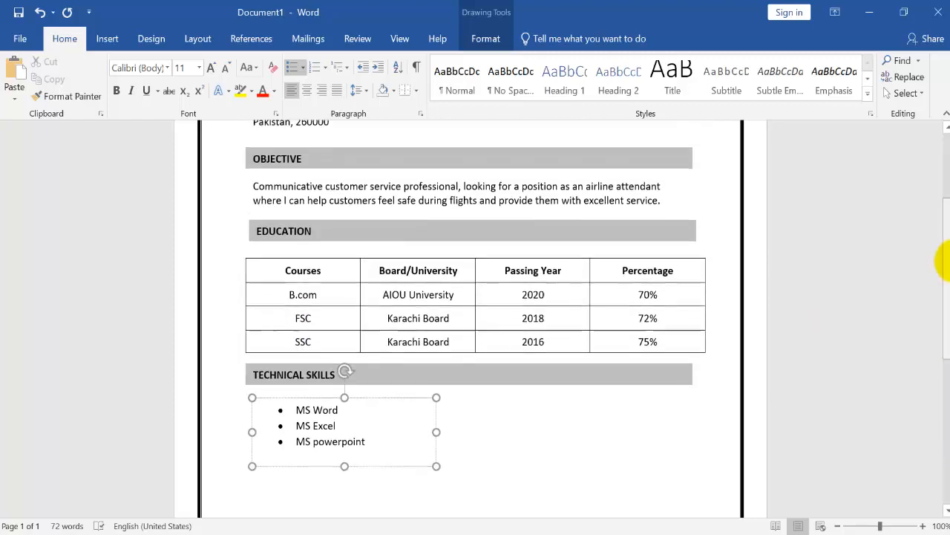
{"action": "left_click", "coordinate": [467, 365]}
{"action": "key", "text": "ctrl+d"}
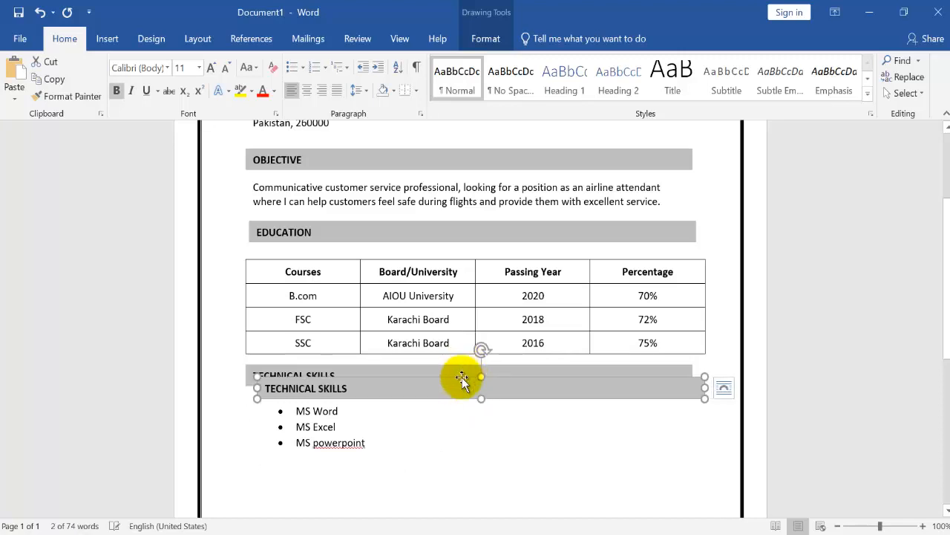
{"action": "left_click_drag", "start_coordinate": [461, 380], "coordinate": [454, 468]}
Change the text of the copied bar below the skills list to LANGUAGES
{"action": "key", "text": "BackSpace"}
{"action": "key", "text": "BackSpace"}
{"action": "key", "text": "BackSpace"}
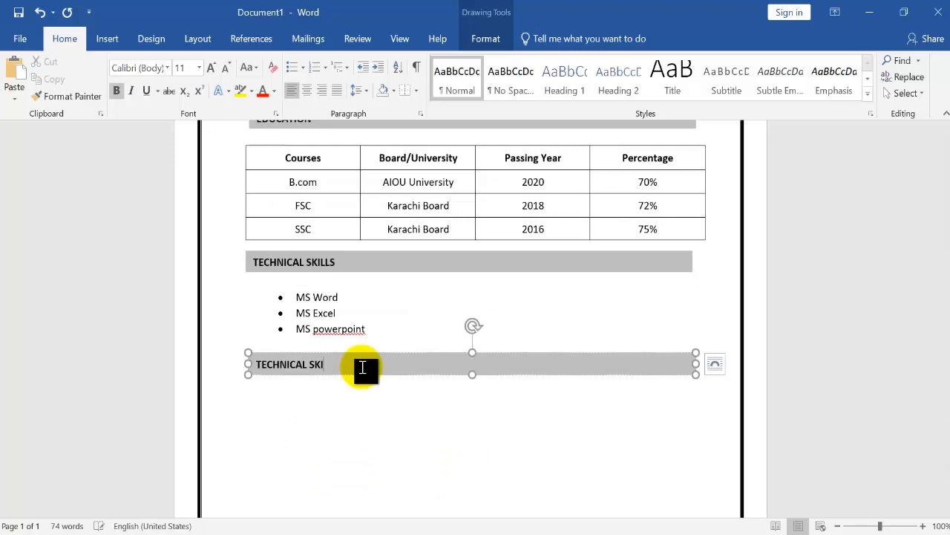
{"action": "key", "text": "BackSpace"}
{"action": "key", "text": "BackSpace"}
{"action": "key", "text": "BackSpace"}
{"action": "key", "text": "BackSpace"}
{"action": "key", "text": "BackSpace"}
{"action": "key", "text": "BackSpace"}
{"action": "key", "text": "BackSpace"}
{"action": "type", "text": "I"}
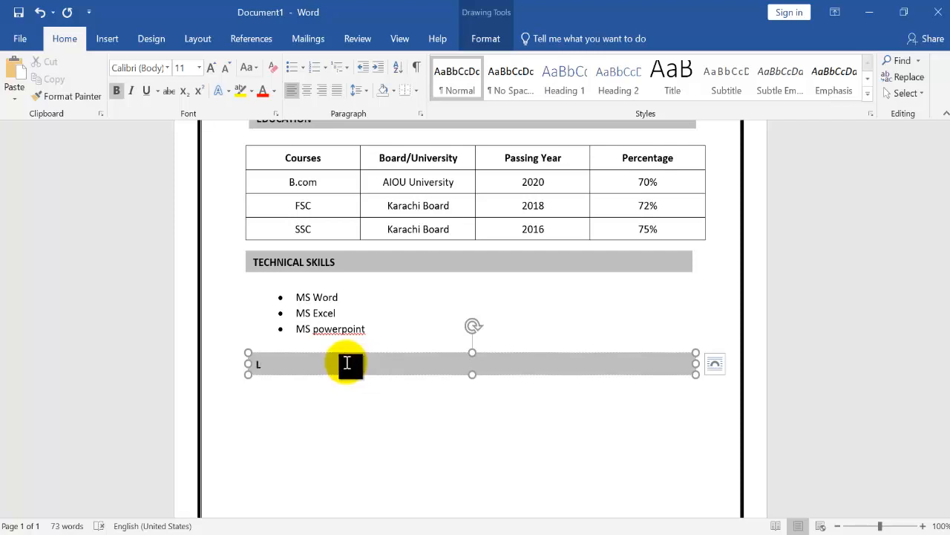
{"action": "type", "text": "ANGUAGES"}
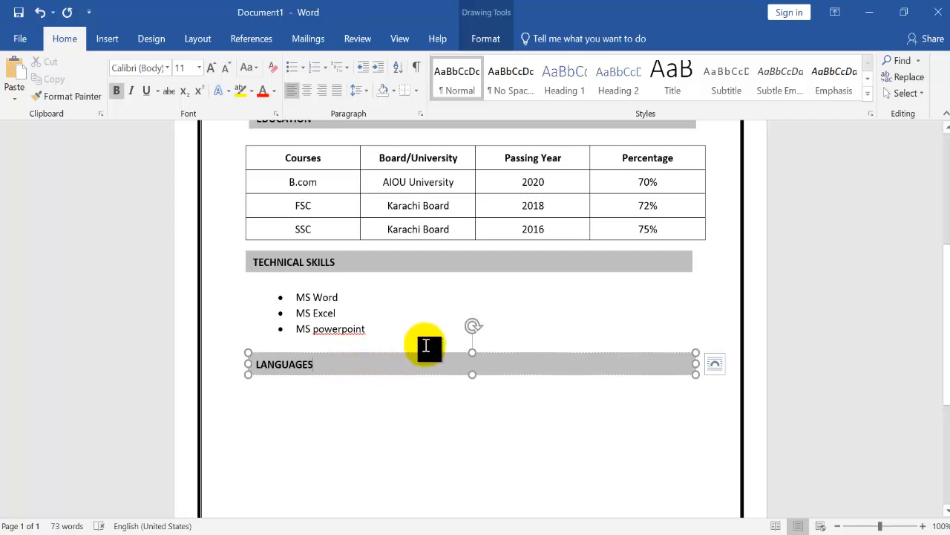
Duplicate the skills list's text box and place the copy under the LANGUAGES bar
{"action": "left_click", "coordinate": [329, 290]}
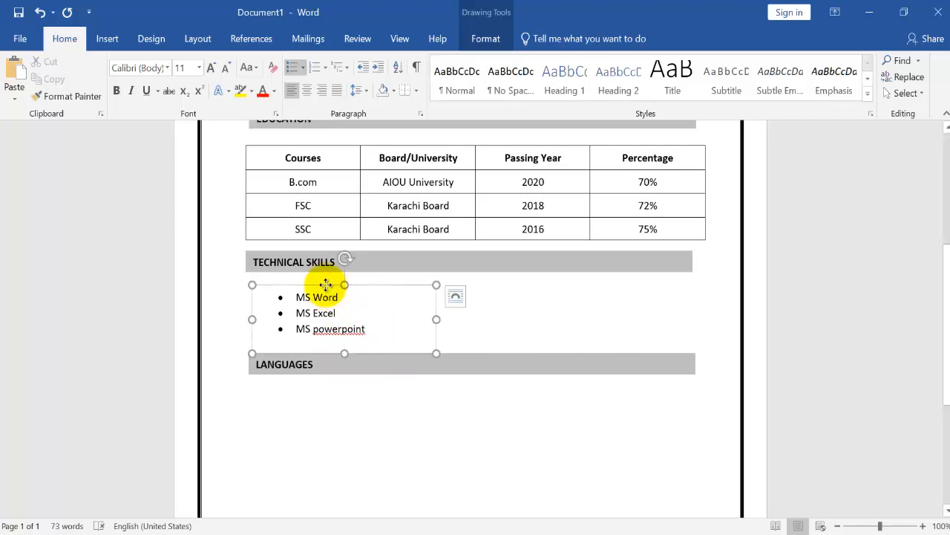
{"action": "left_click_drag", "start_coordinate": [329, 290], "coordinate": [310, 388]}
{"action": "left_click", "coordinate": [312, 328]}
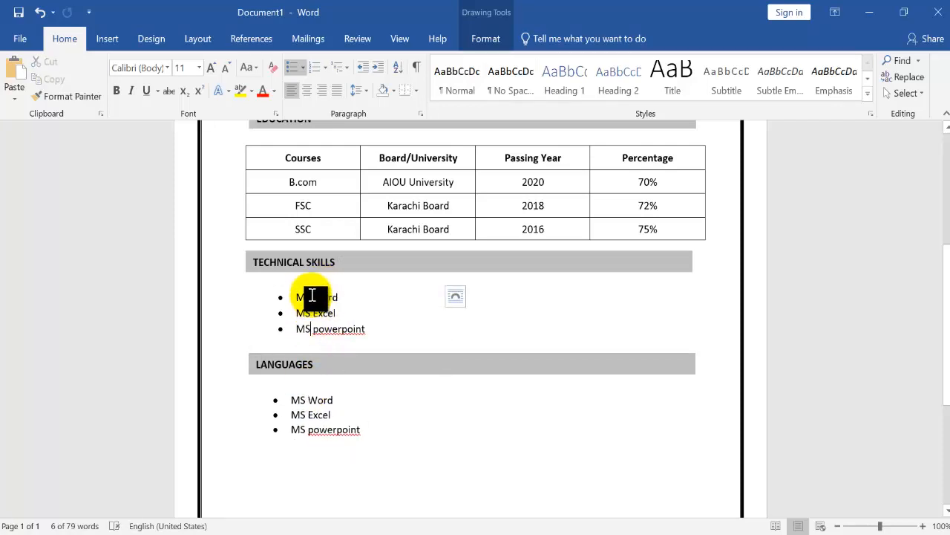
Replace the copied list under LANGUAGES with the bullets English, Urdu and Hindi
{"action": "left_click", "coordinate": [324, 405]}
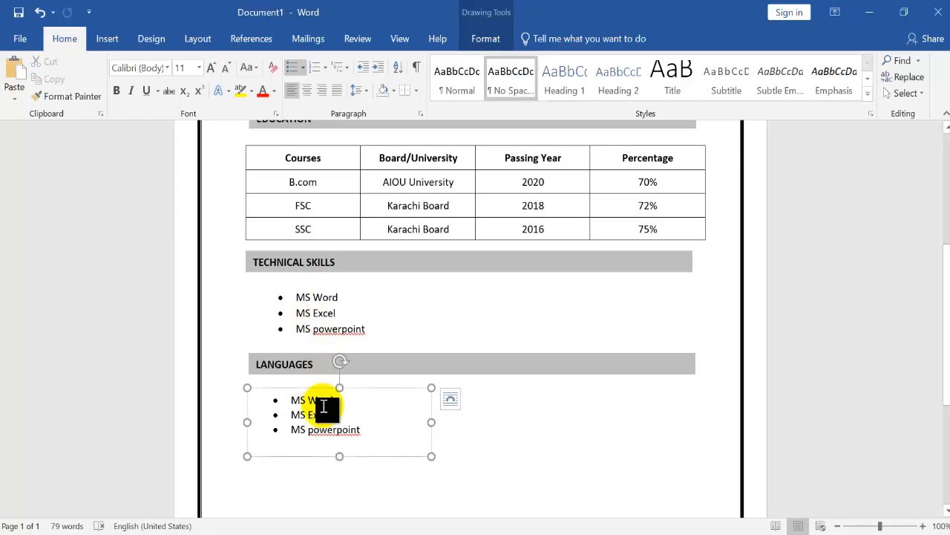
{"action": "key", "text": "ctrl+a"}
{"action": "key", "text": "Delete"}
{"action": "type", "text": "English "}
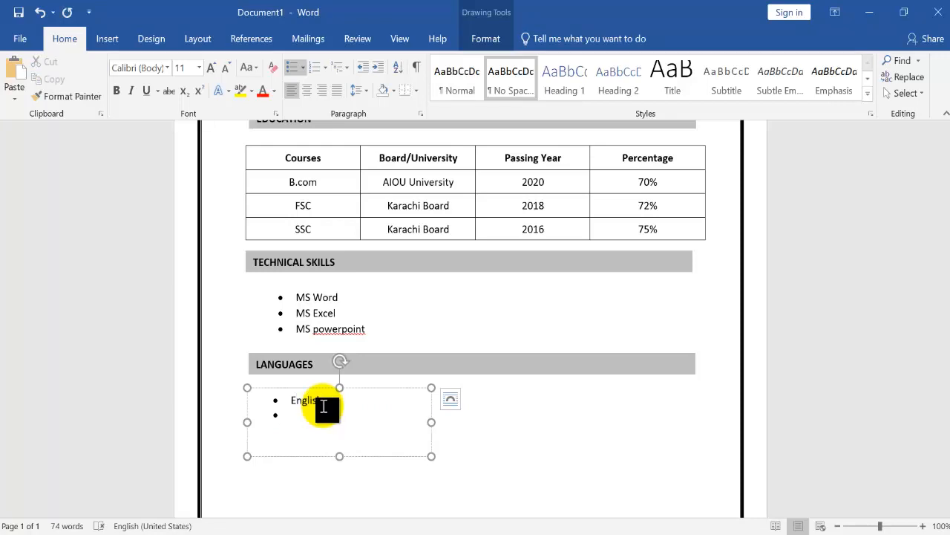
{"action": "type", "text": "Urdu"}
Duplicate the LANGUAGES bar and place the copy just below the languages list
{"action": "left_click", "coordinate": [403, 356]}
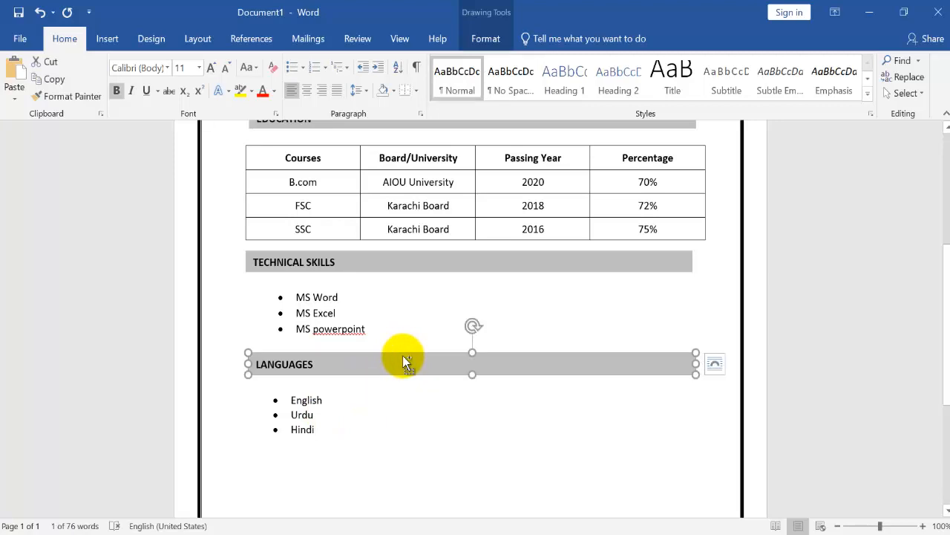
{"action": "left_click_drag", "start_coordinate": [403, 357], "coordinate": [385, 460]}
{"action": "left_click_drag", "start_coordinate": [942, 236], "coordinate": [944, 392]}
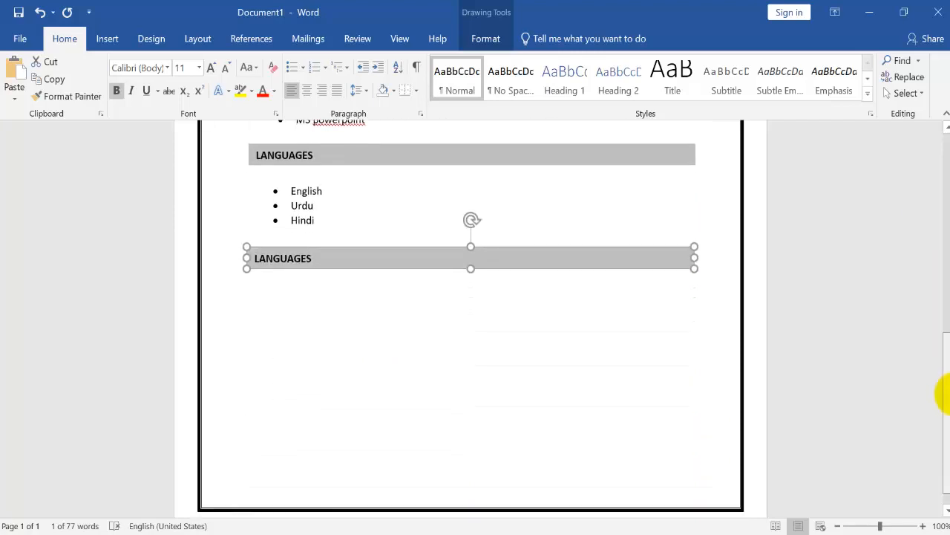
Change the text of the copied bar below the languages list to HOBBIES
{"action": "left_click", "coordinate": [367, 253]}
{"action": "key", "text": "BackSpace"}
{"action": "key", "text": "BackSpace"}
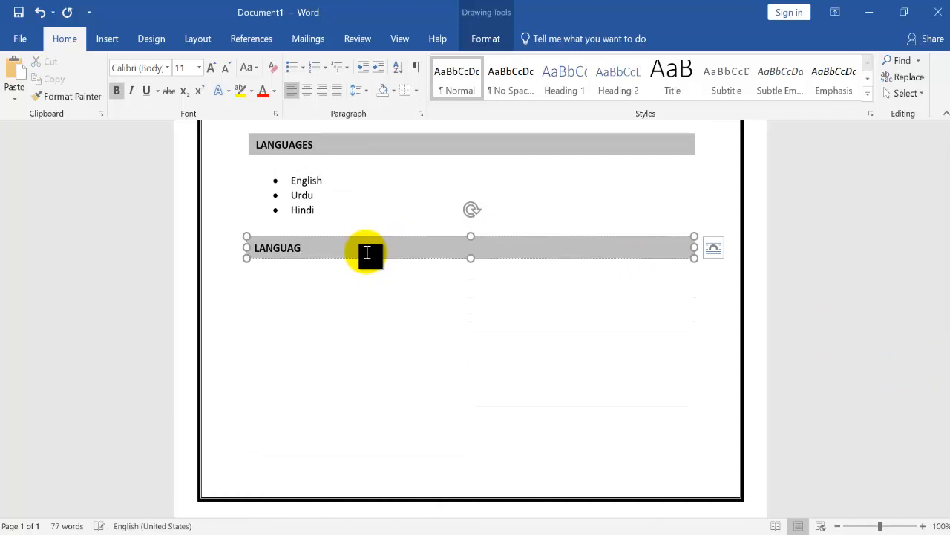
{"action": "key", "text": "BackSpace"}
{"action": "key", "text": "BackSpace"}
{"action": "key", "text": "BackSpace"}
{"action": "key", "text": "BackSpace"}
{"action": "key", "text": "BackSpace"}
{"action": "type", "text": "HOBB"}
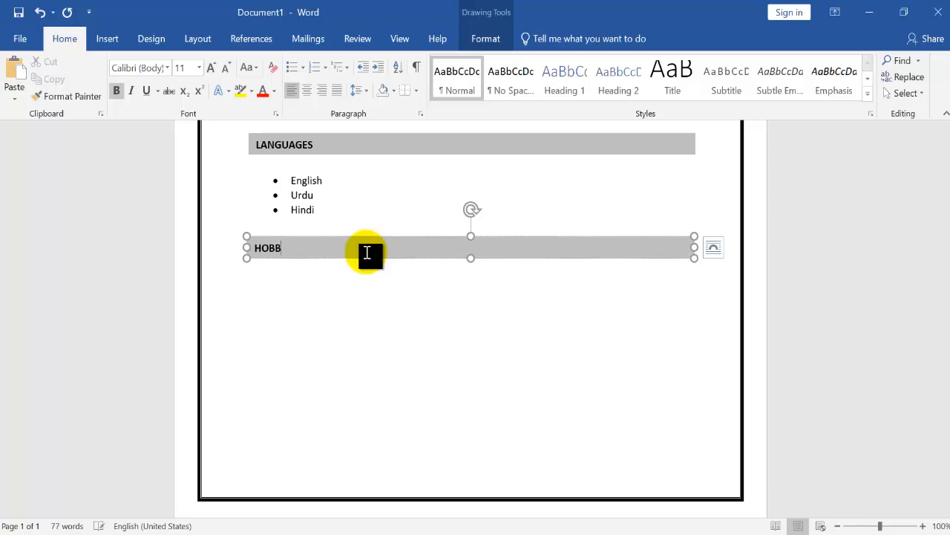
{"action": "type", "text": "IES"}
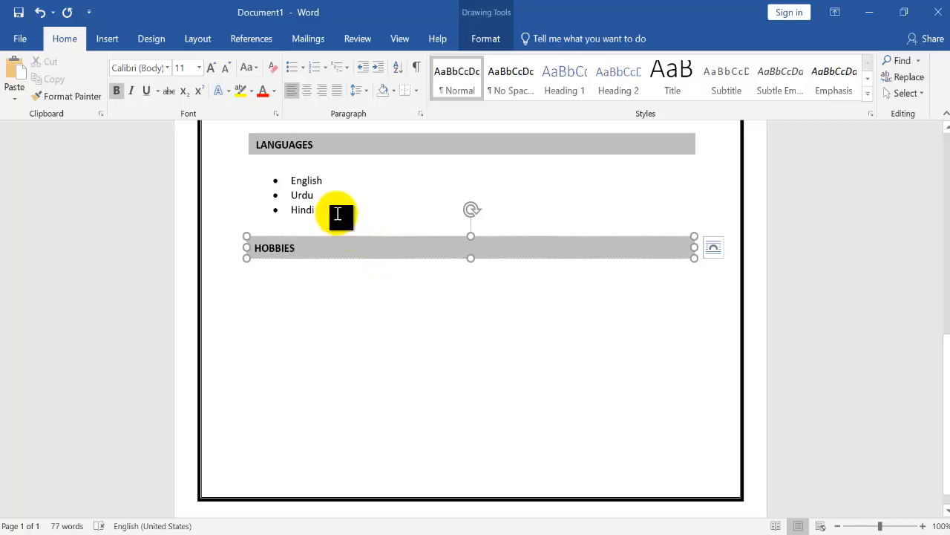
Duplicate the languages list's text box and place the copy under the HOBBIES bar
{"action": "left_click", "coordinate": [331, 201]}
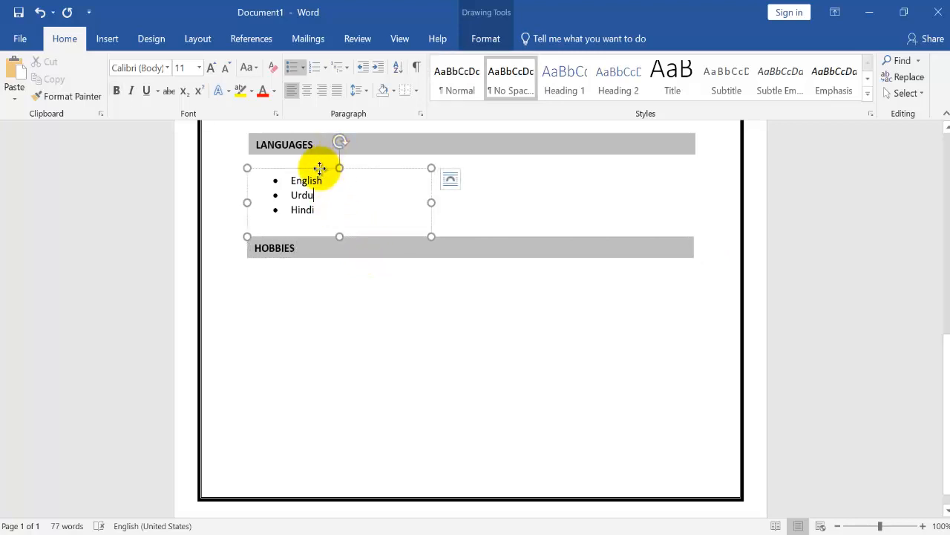
{"action": "left_click", "coordinate": [321, 170]}
{"action": "key", "text": "ctrl+c"}
{"action": "key", "text": "ctrl+v"}
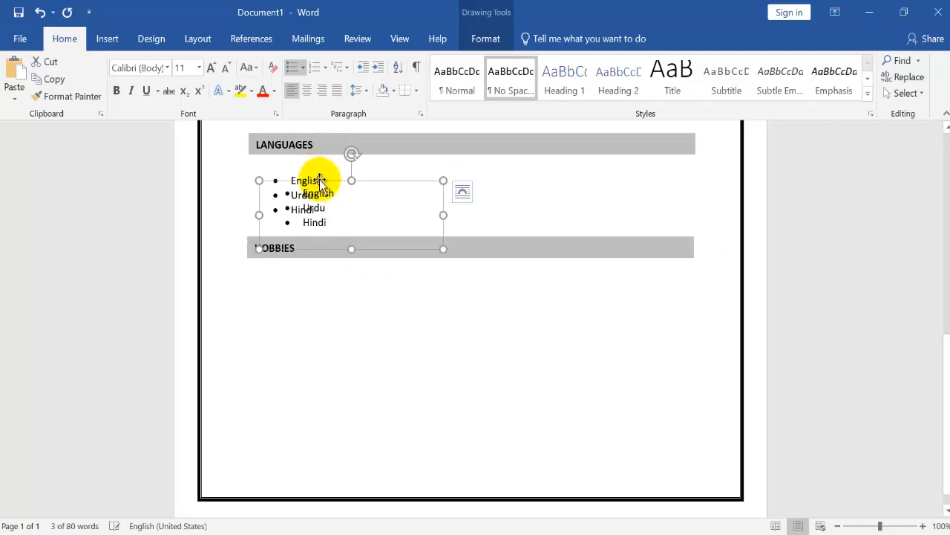
{"action": "left_click_drag", "start_coordinate": [314, 184], "coordinate": [316, 270]}
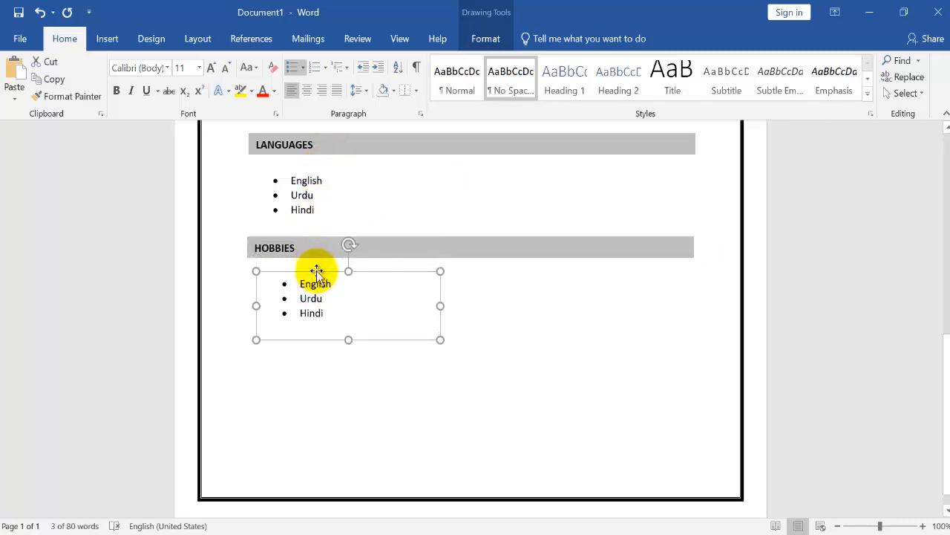
Replace the copied list under HOBBIES with the bullets Book Reading and Travelling
{"action": "left_click", "coordinate": [333, 291]}
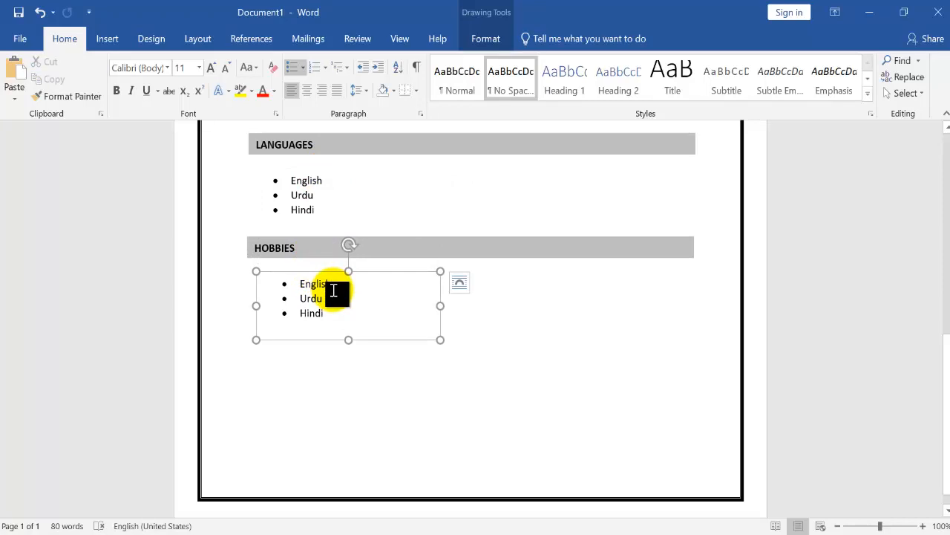
{"action": "key", "text": "ctrl+a"}
{"action": "key", "text": "BackSpace"}
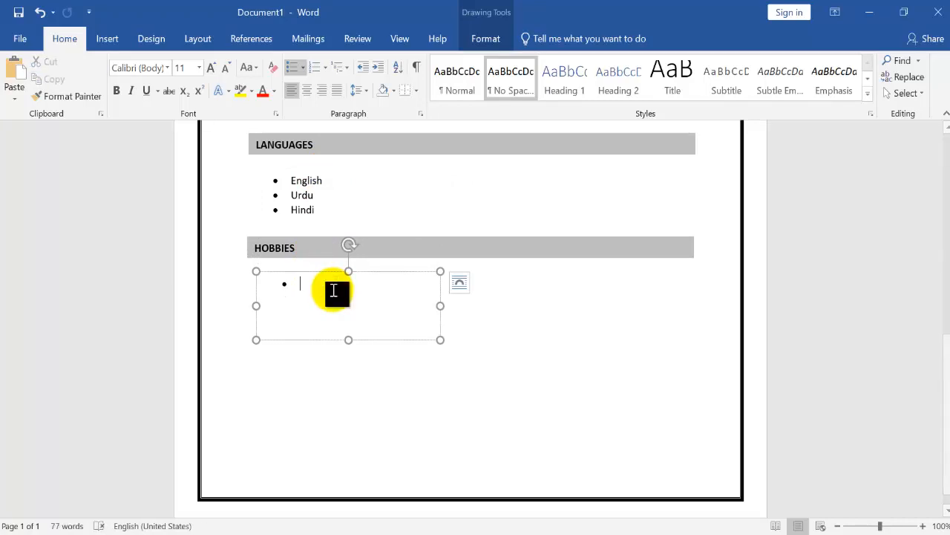
{"action": "type", "text": "Book Reading"}
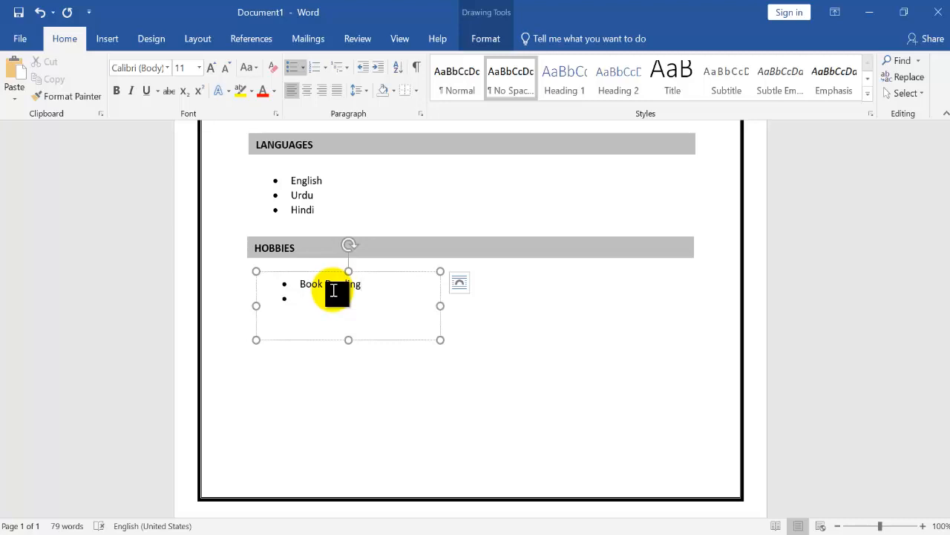
{"action": "type", "text": "Travelling"}
Duplicate the HOBBIES bar and place the copy just below the hobbies list
{"action": "left_click_drag", "start_coordinate": [947, 361], "coordinate": [949, 375]}
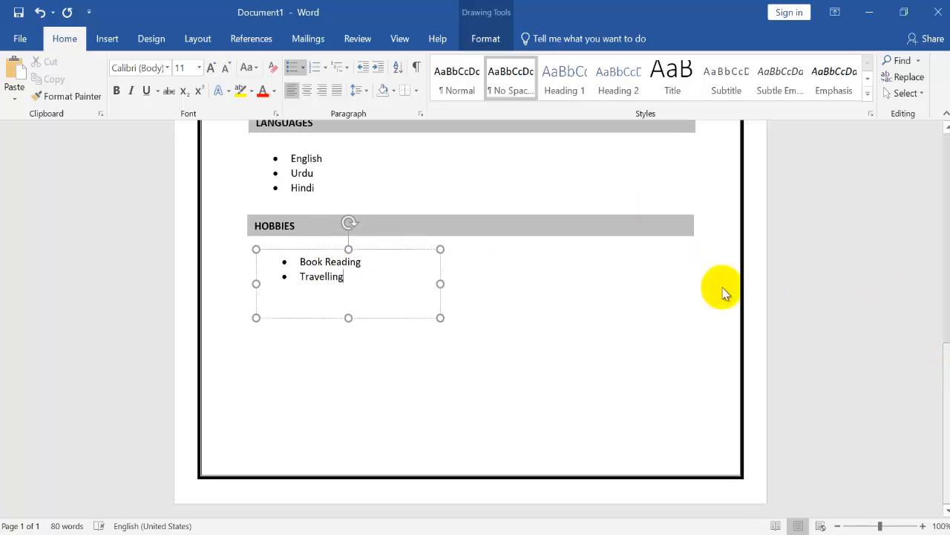
{"action": "left_click", "coordinate": [515, 217]}
{"action": "key", "text": "ctrl+v"}
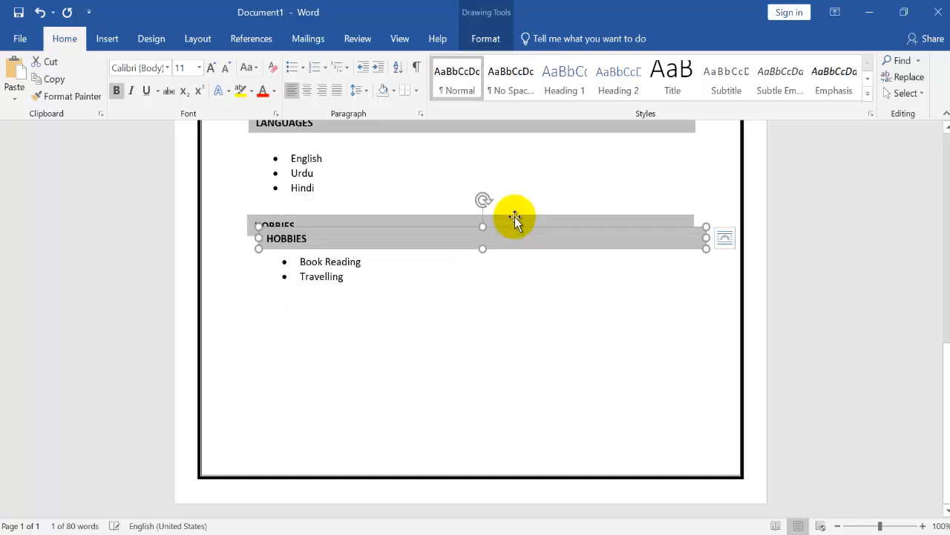
{"action": "left_click_drag", "start_coordinate": [513, 270], "coordinate": [503, 311]}
Change the text of the copied bar below the hobbies list to EXPERIENCE
{"action": "left_click", "coordinate": [357, 319]}
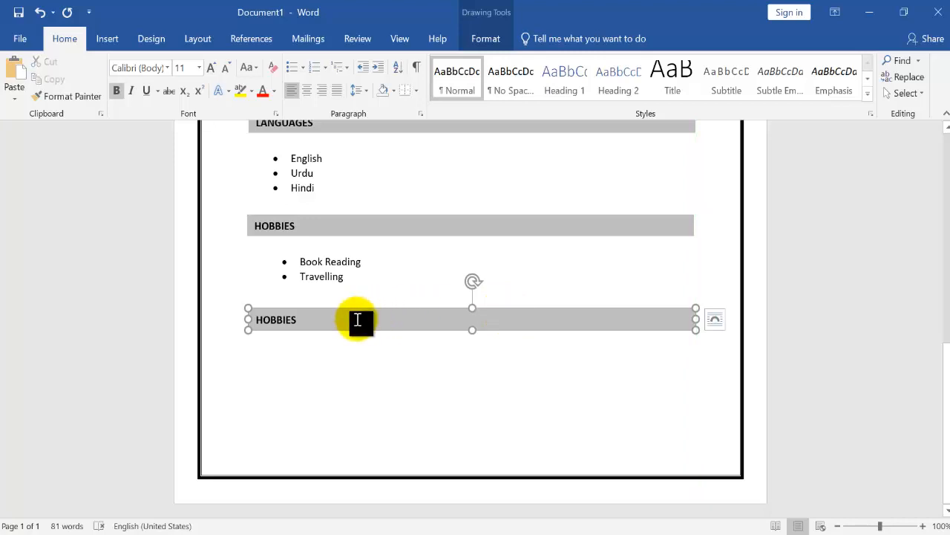
{"action": "key", "text": "BackSpace"}
{"action": "key", "text": "BackSpace"}
{"action": "key", "text": "BackSpace"}
{"action": "key", "text": "BackSpace"}
{"action": "key", "text": "BackSpace"}
{"action": "key", "text": "BackSpace"}
{"action": "key", "text": "BackSpace"}
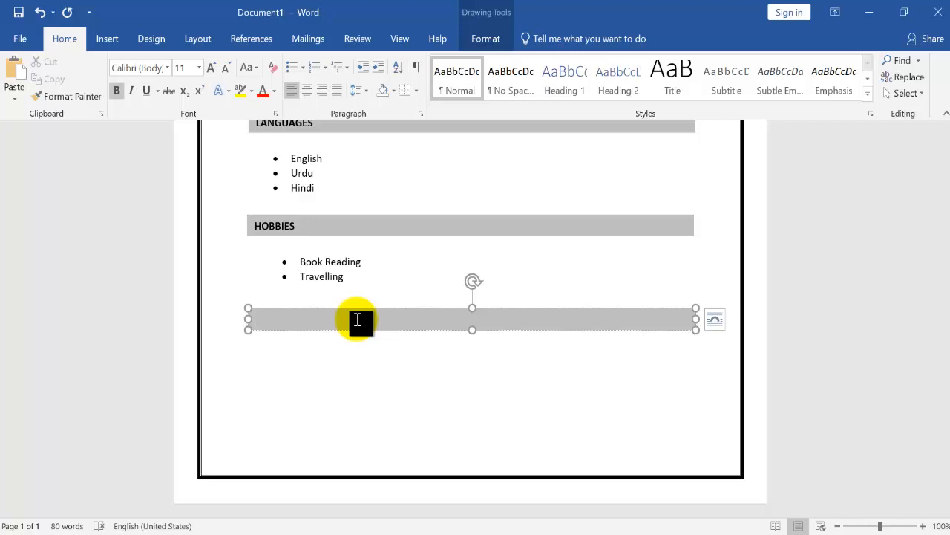
{"action": "type", "text": "EXPERIENCE"}
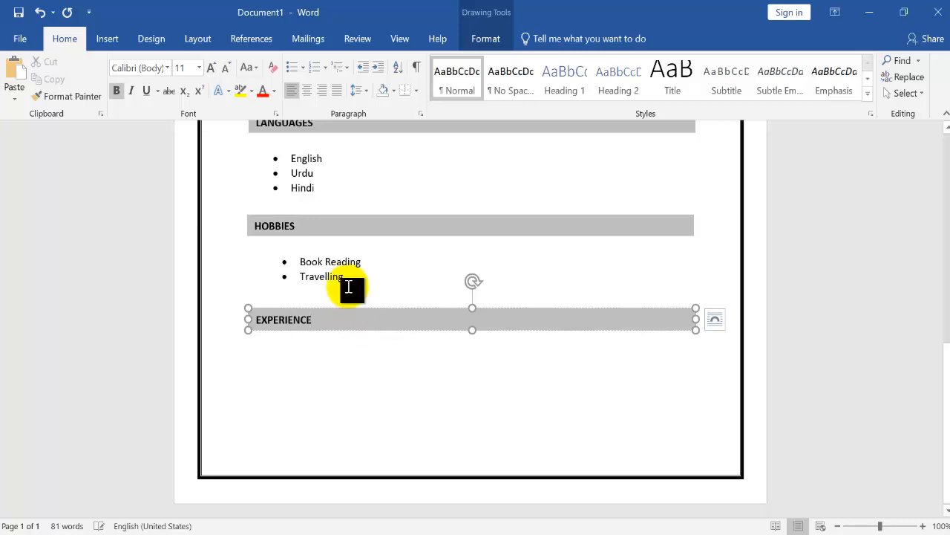
Duplicate the hobbies list's text box and place the copy under the EXPERIENCE bar
{"action": "left_click", "coordinate": [352, 288]}
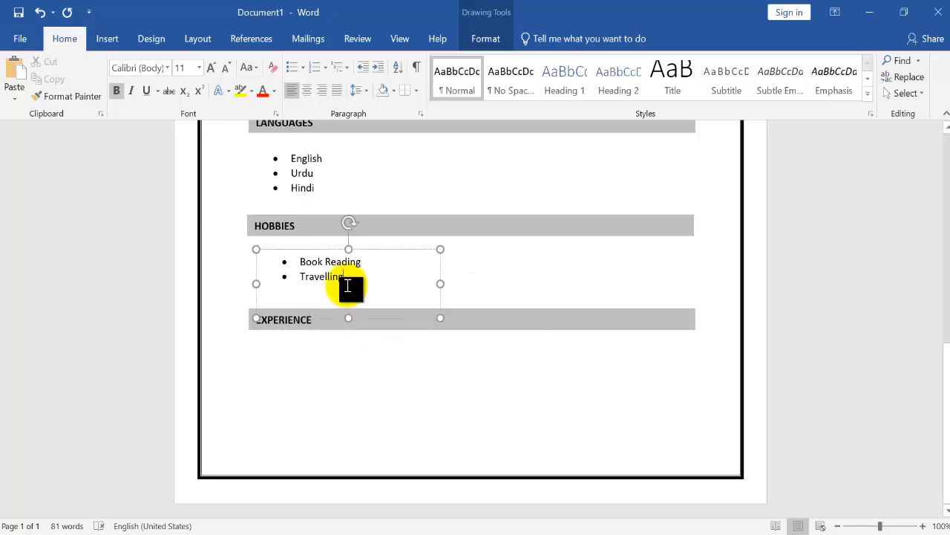
{"action": "left_click", "coordinate": [328, 251]}
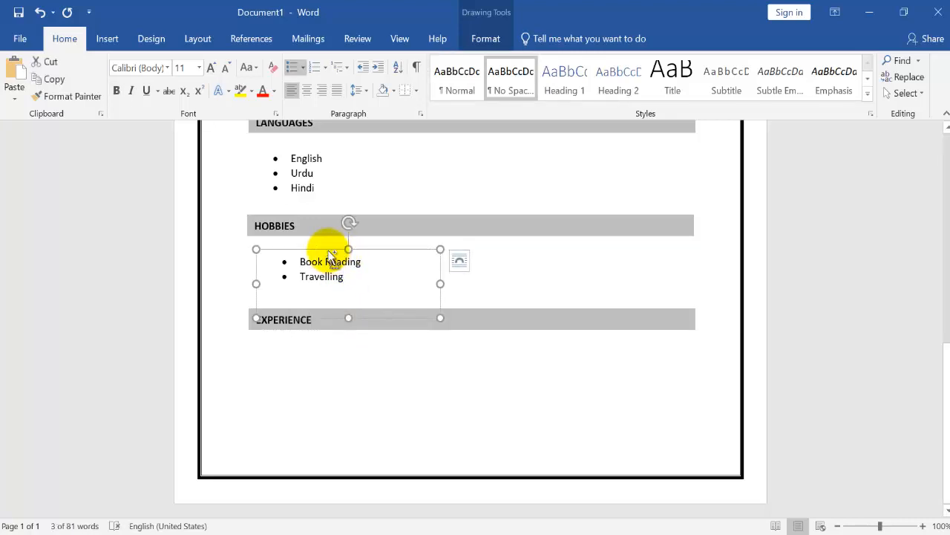
{"action": "key", "text": "ctrl+d"}
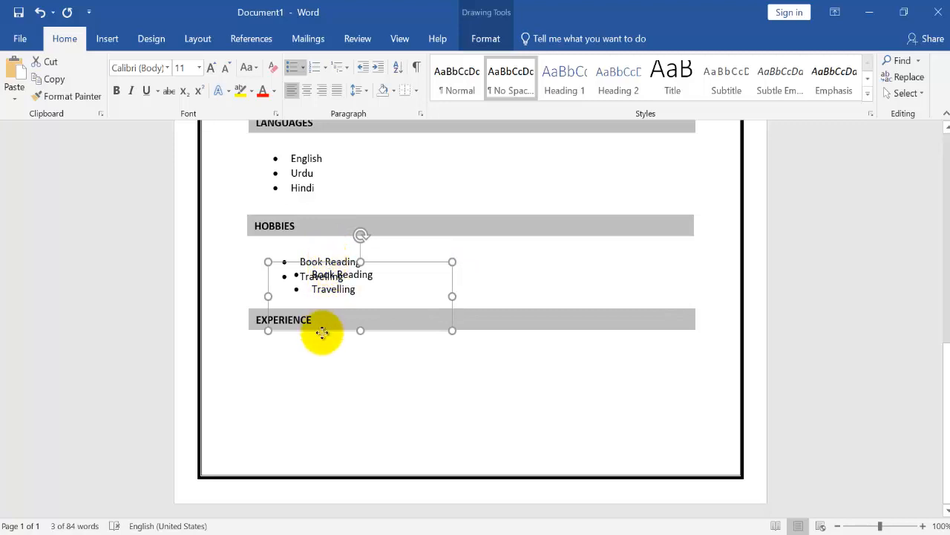
{"action": "left_click_drag", "start_coordinate": [322, 332], "coordinate": [319, 344]}
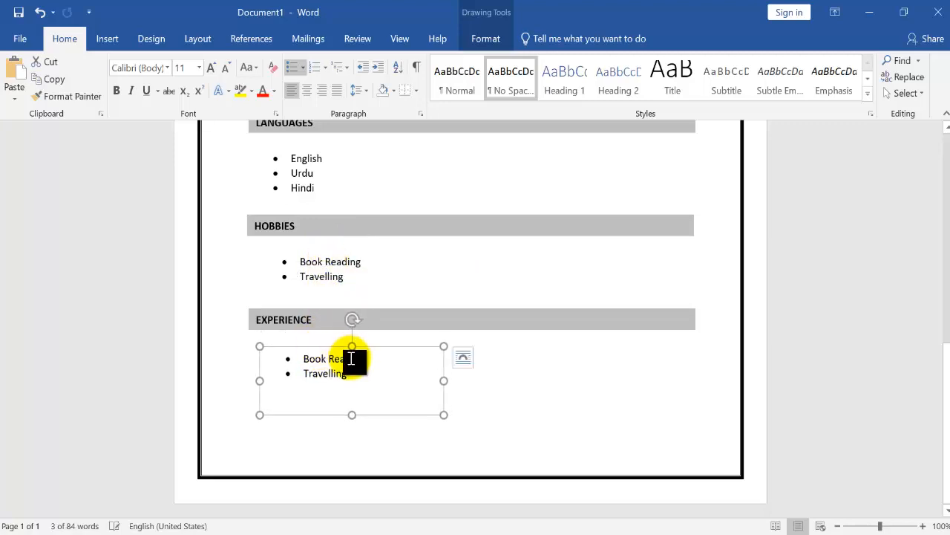
Replace the copied list under EXPERIENCE with the single bullet Fresh and shorten its text box to fit
{"action": "key", "text": "ctrl+a"}
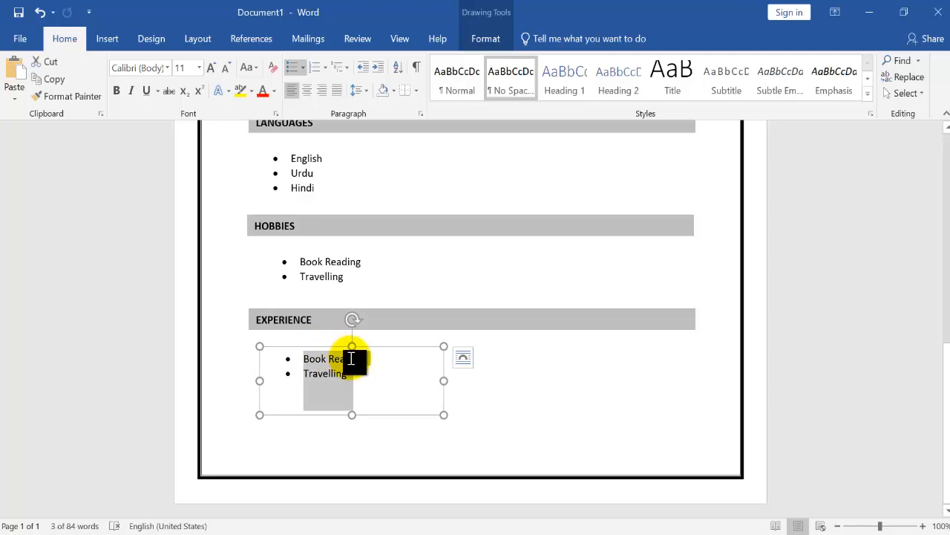
{"action": "key", "text": "Delete"}
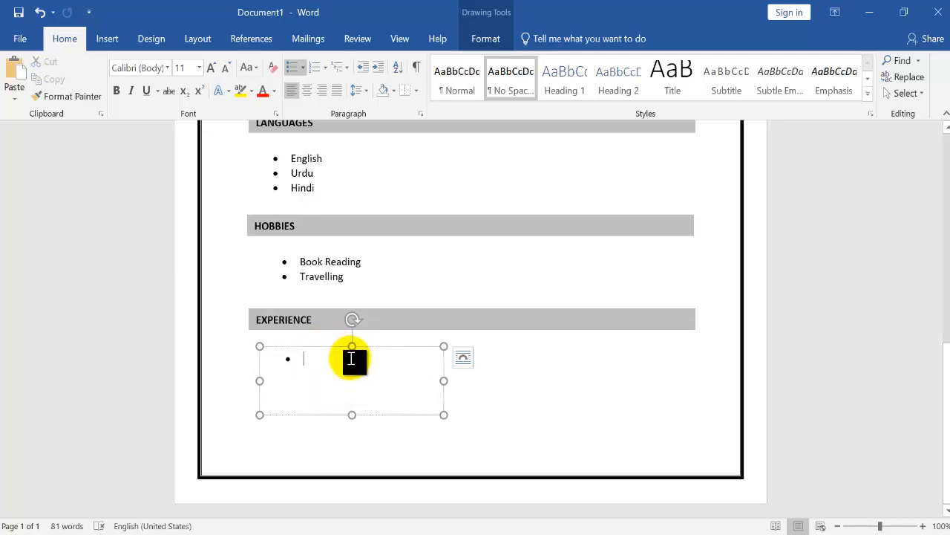
{"action": "type", "text": "Fres"}
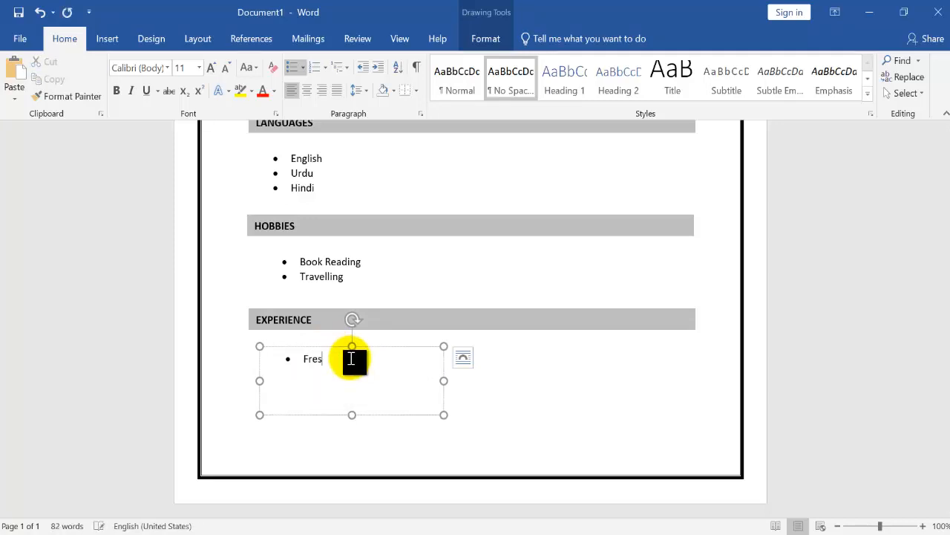
{"action": "type", "text": "h"}
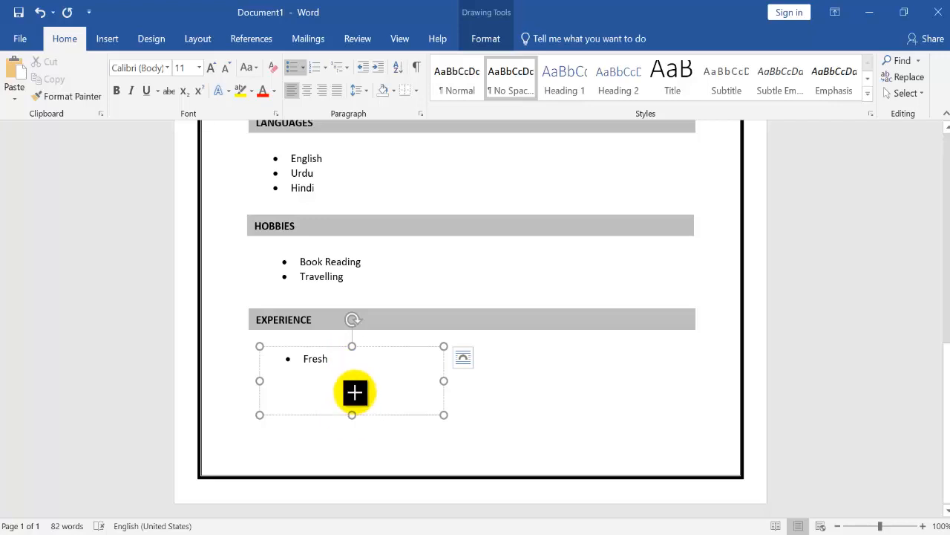
{"action": "left_click_drag", "start_coordinate": [352, 414], "coordinate": [353, 385]}
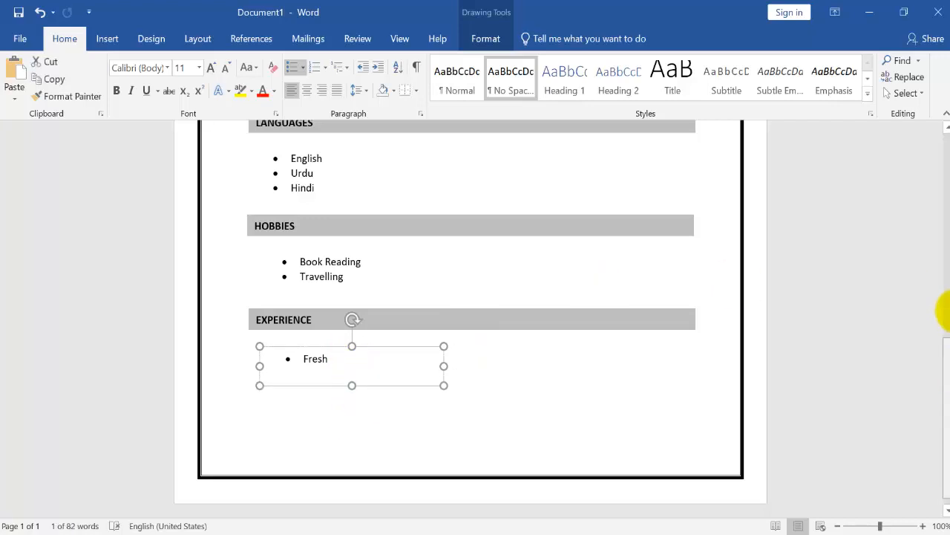
Select the name and address box, every section heading bar, the objective text and all bulleted list boxes together, and apply Align Left
{"action": "scroll", "coordinate": [943, 310], "scroll_direction": "up", "scroll_amount": 10}
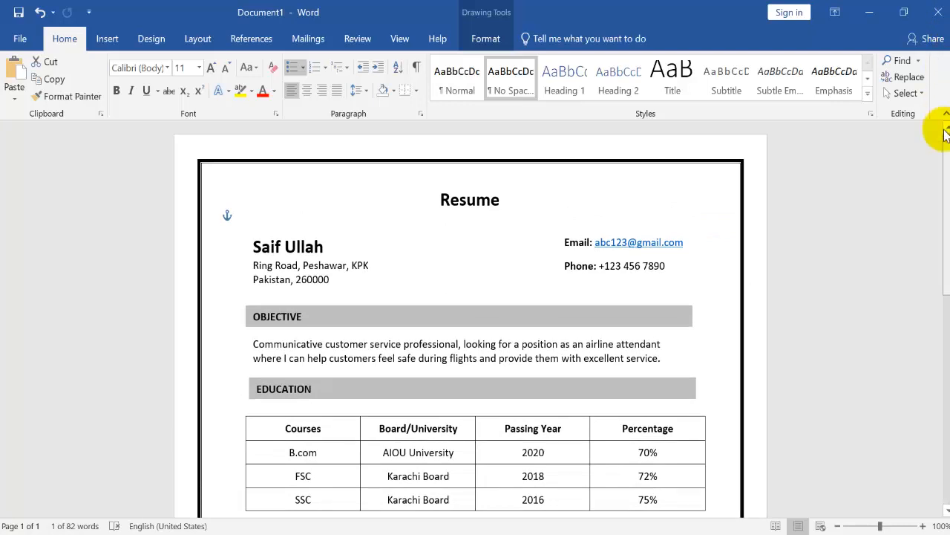
{"action": "scroll", "coordinate": [943, 193], "scroll_direction": "down", "scroll_amount": 4}
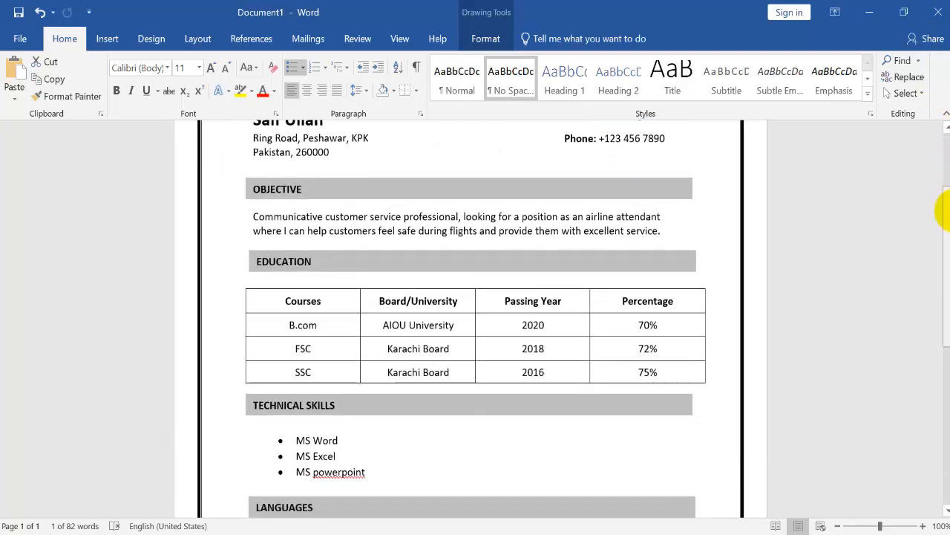
{"action": "scroll", "coordinate": [944, 197], "scroll_direction": "up", "scroll_amount": 2}
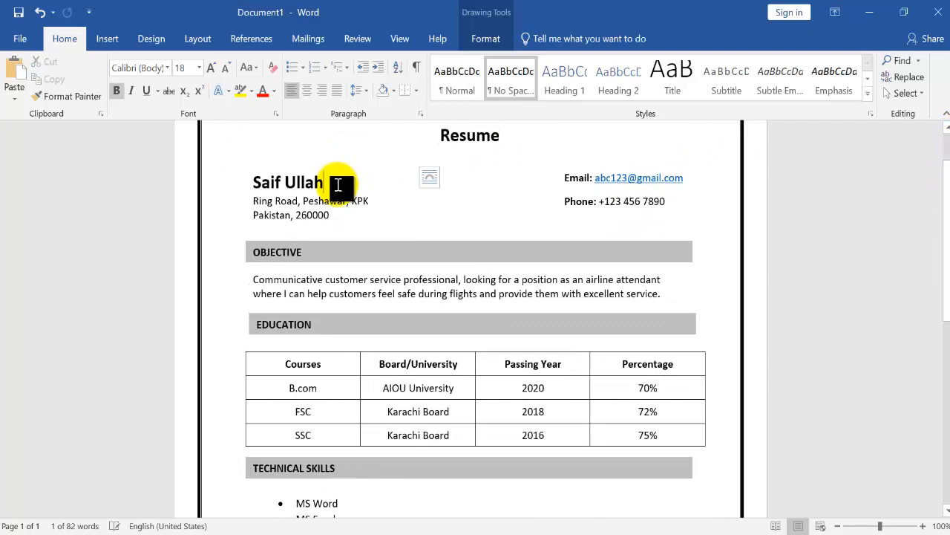
{"action": "left_click", "coordinate": [338, 185]}
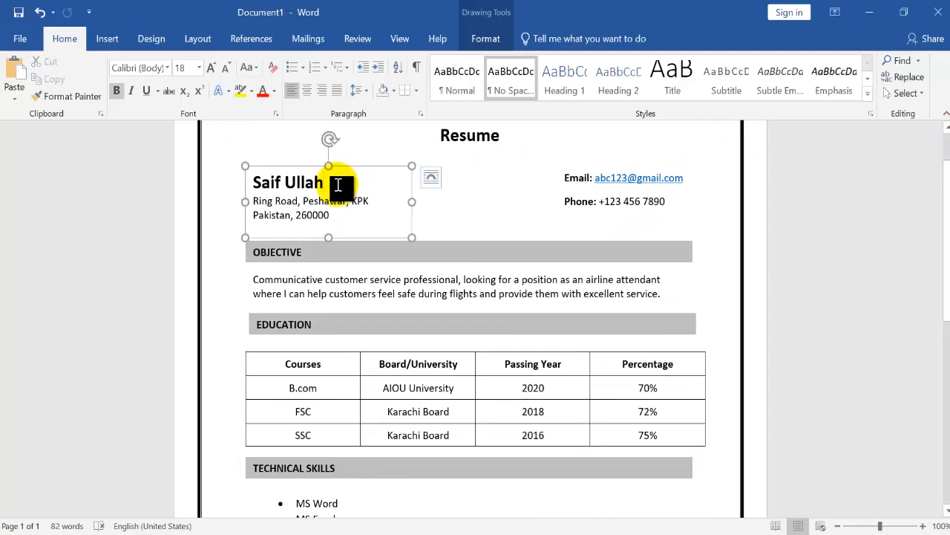
{"action": "left_click", "coordinate": [320, 254], "text": "shift"}
{"action": "left_click", "coordinate": [324, 316], "text": "shift"}
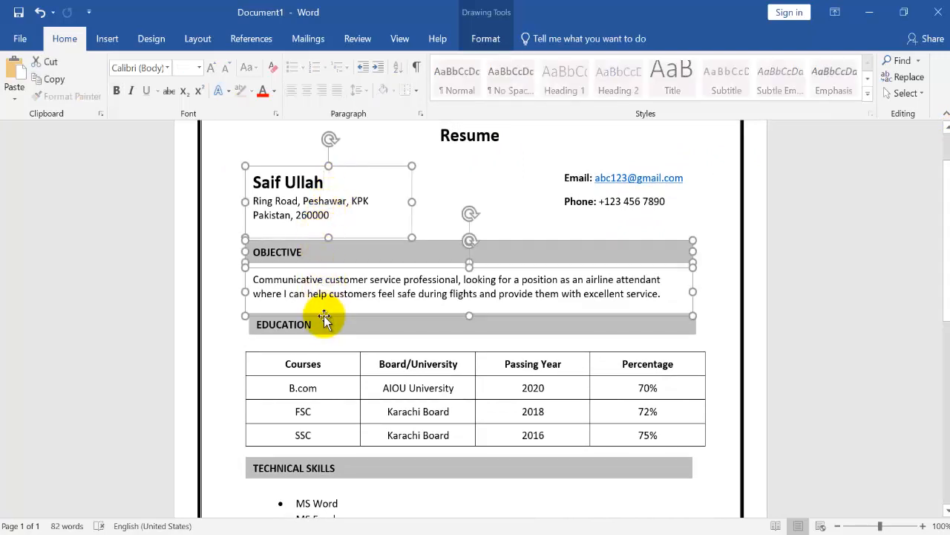
{"action": "left_click", "coordinate": [324, 327], "text": "shift"}
{"action": "scroll", "coordinate": [364, 345], "scroll_direction": "down", "scroll_amount": 3}
{"action": "left_click", "coordinate": [411, 362], "text": "shift"}
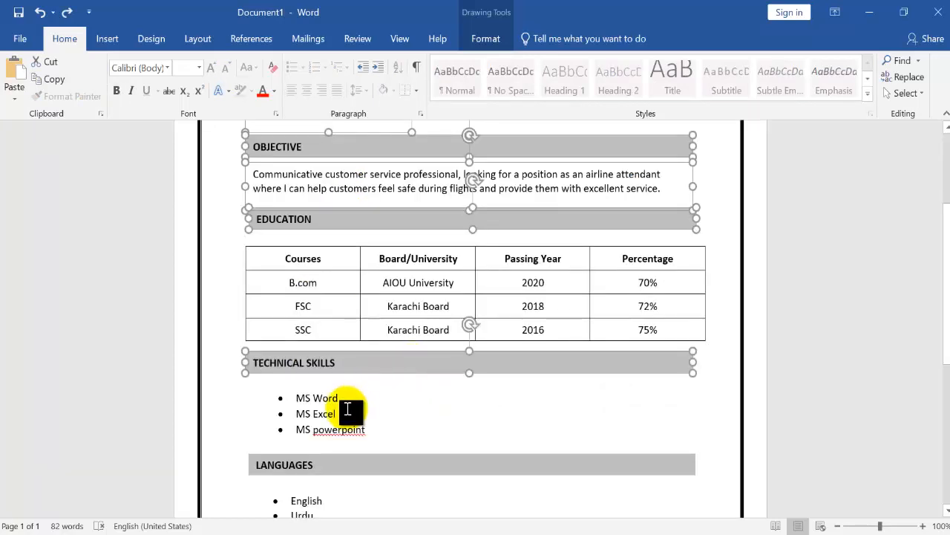
{"action": "left_click", "coordinate": [346, 408], "text": "shift"}
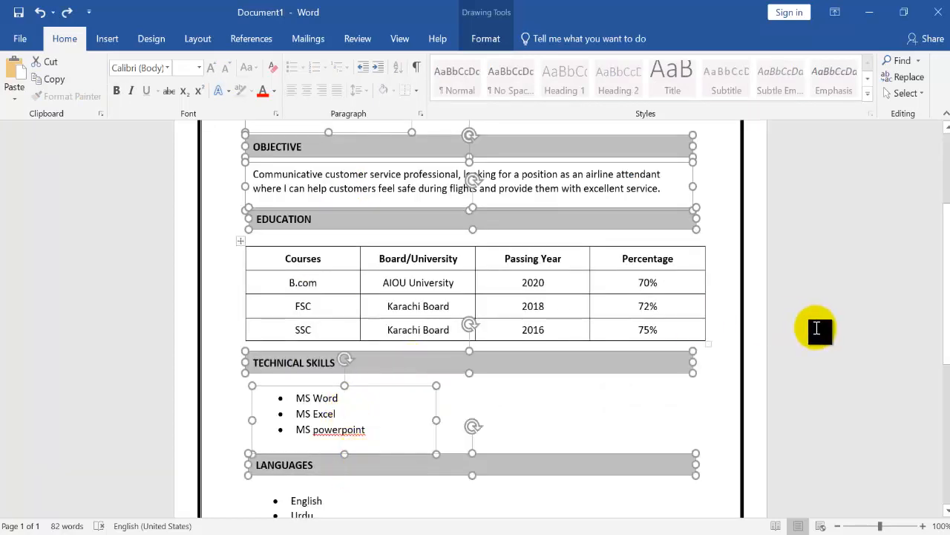
{"action": "left_click_drag", "start_coordinate": [947, 312], "coordinate": [946, 398]}
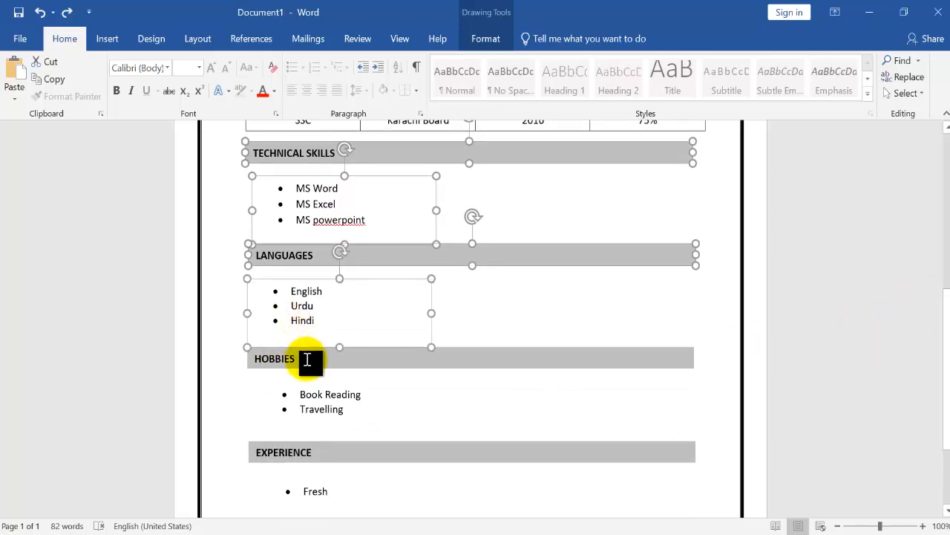
{"action": "left_click", "coordinate": [307, 363], "text": "shift"}
{"action": "left_click", "coordinate": [309, 398], "text": "shift"}
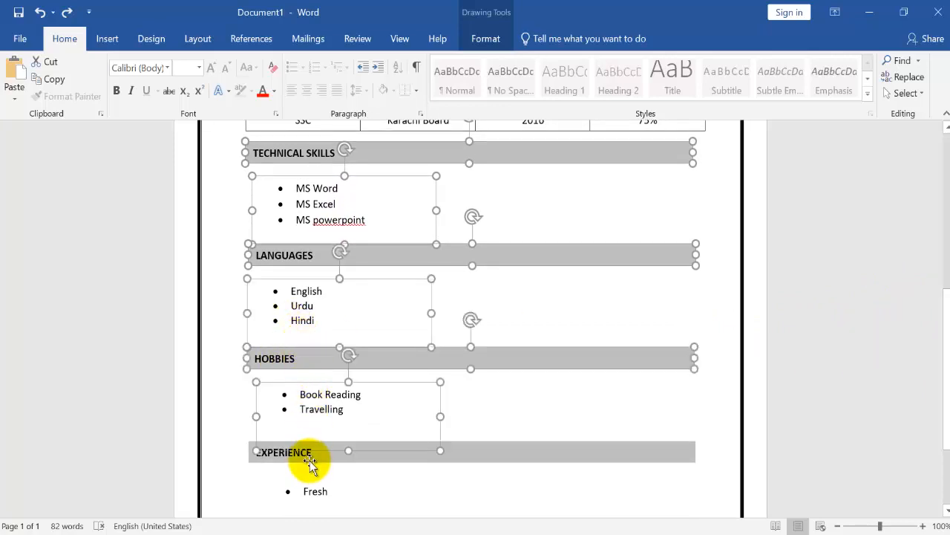
{"action": "left_click", "coordinate": [311, 462], "text": "shift"}
{"action": "left_click", "coordinate": [317, 497], "text": "shift"}
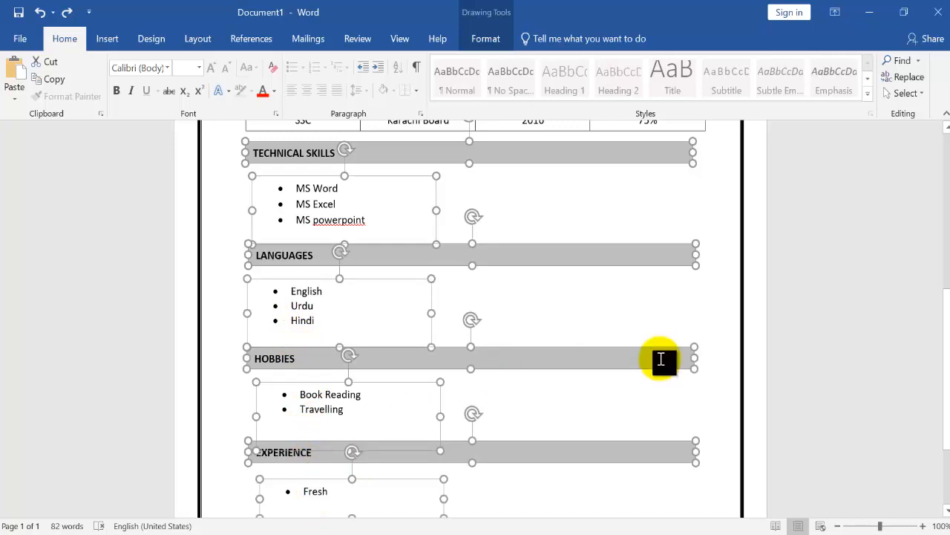
{"action": "left_click_drag", "start_coordinate": [948, 334], "coordinate": [947, 405]}
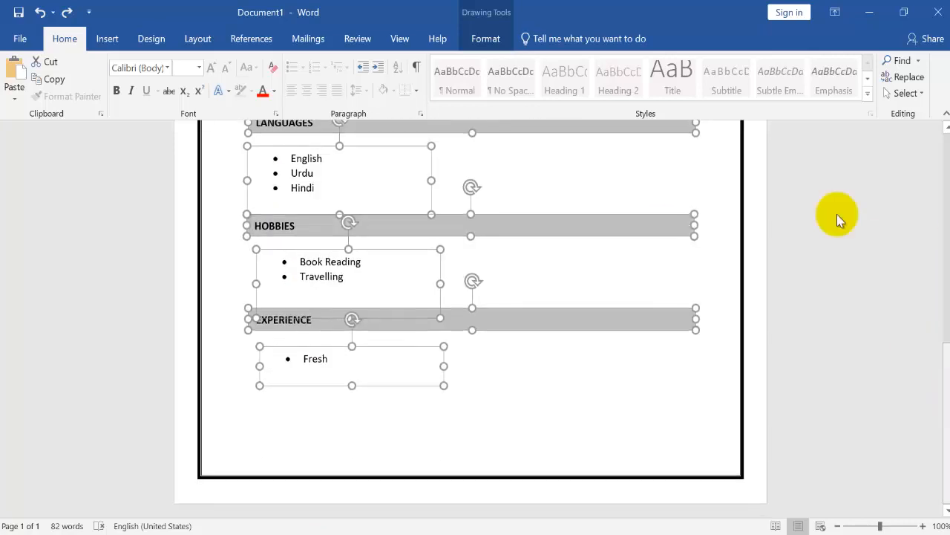
{"action": "left_click", "coordinate": [497, 39]}
{"action": "left_click", "coordinate": [748, 93]}
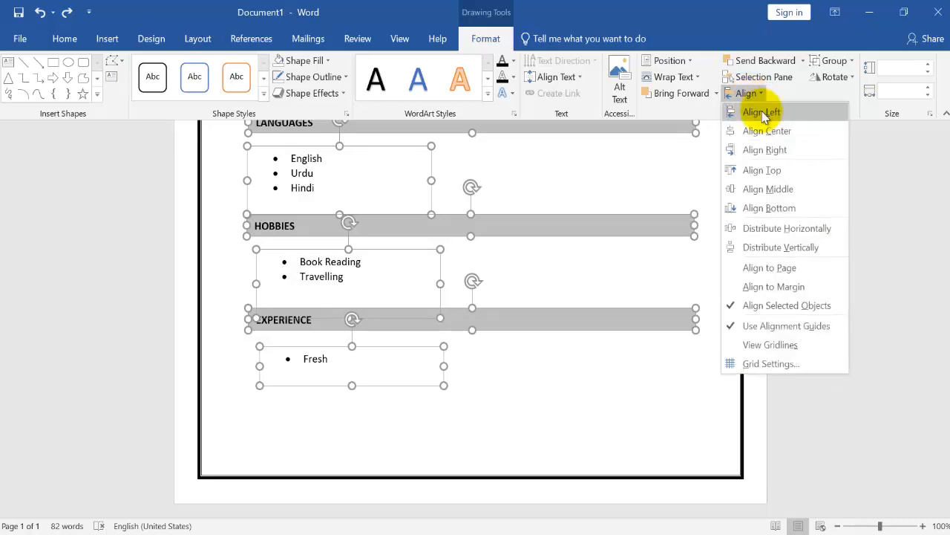
{"action": "left_click", "coordinate": [766, 116]}
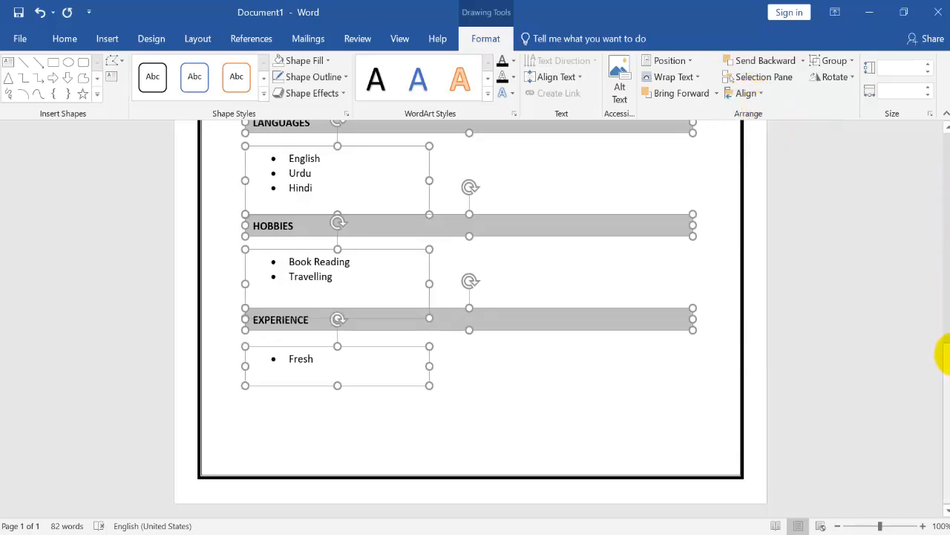
Justify the paragraph text under OBJECTIVE
{"action": "left_click_drag", "start_coordinate": [943, 366], "coordinate": [943, 83]}
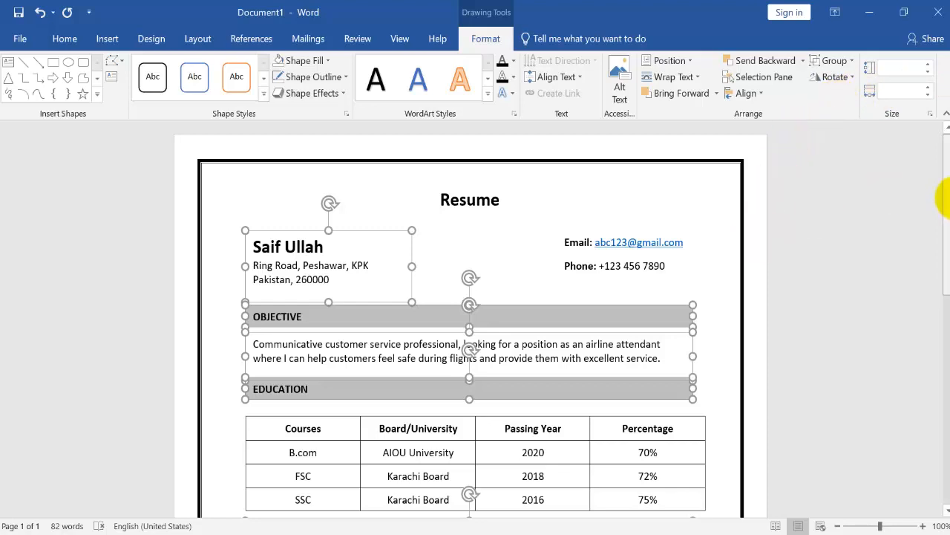
{"action": "scroll", "coordinate": [944, 204], "scroll_direction": "down", "scroll_amount": 2}
{"action": "left_click", "coordinate": [619, 275]}
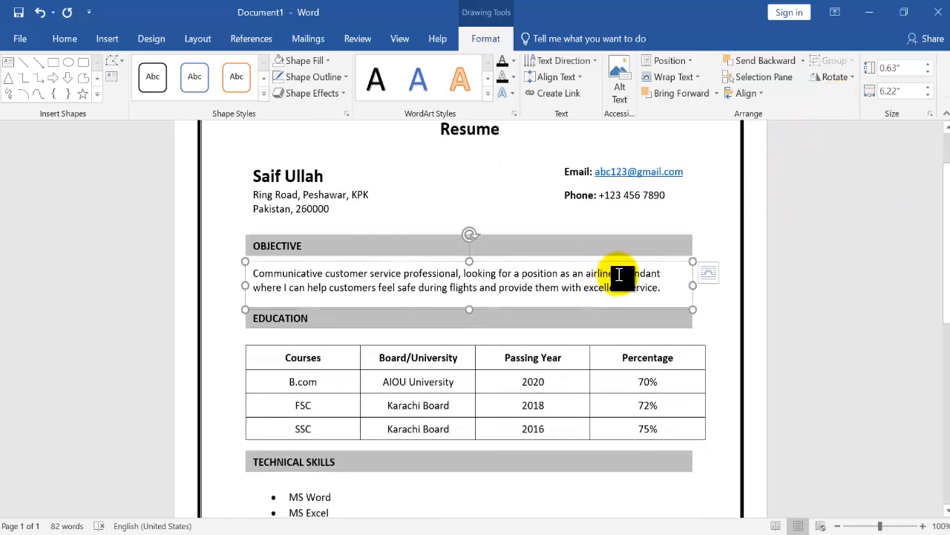
{"action": "triple_click", "coordinate": [619, 274]}
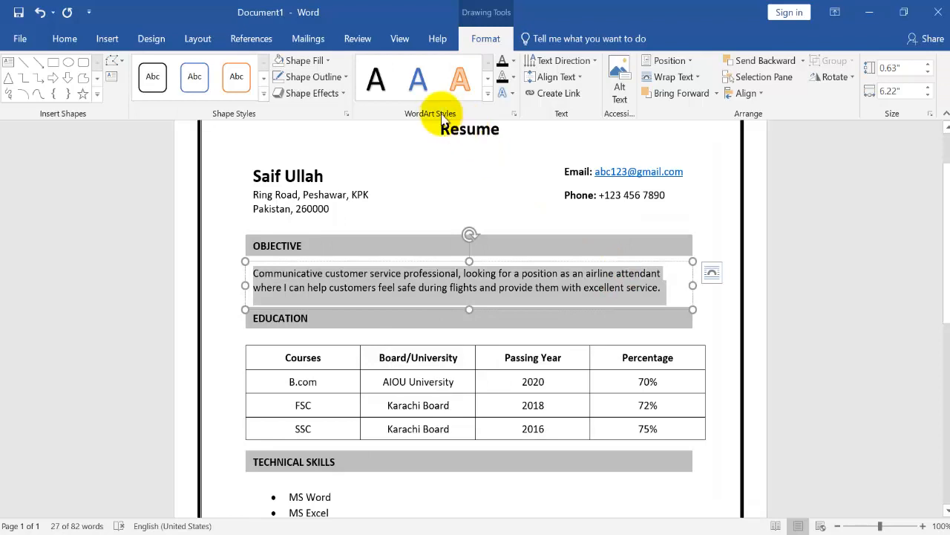
{"action": "left_click", "coordinate": [59, 37]}
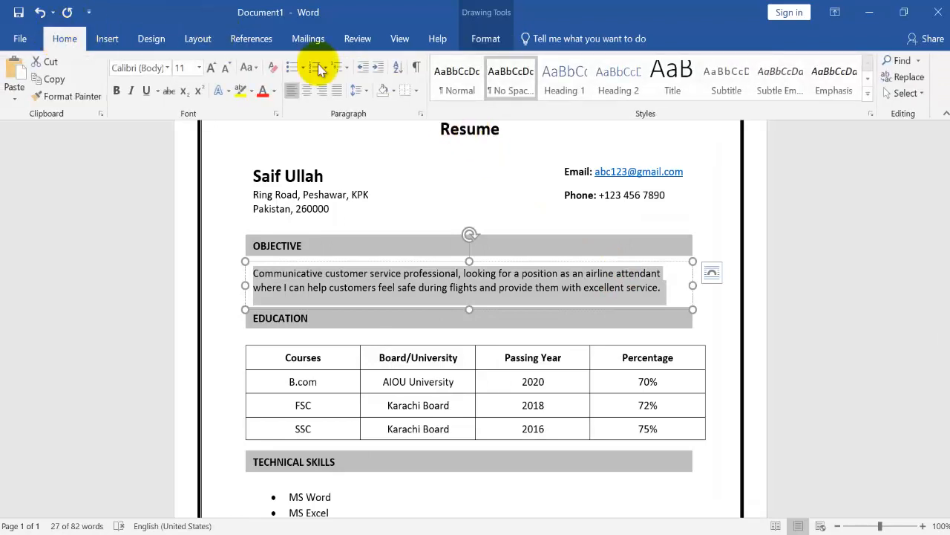
{"action": "left_click", "coordinate": [338, 89]}
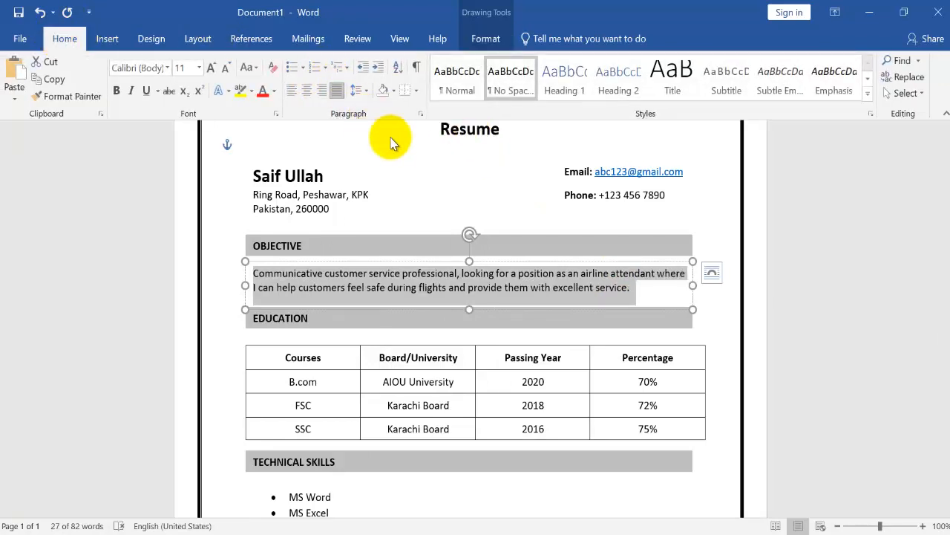
{"action": "left_click", "coordinate": [517, 296]}
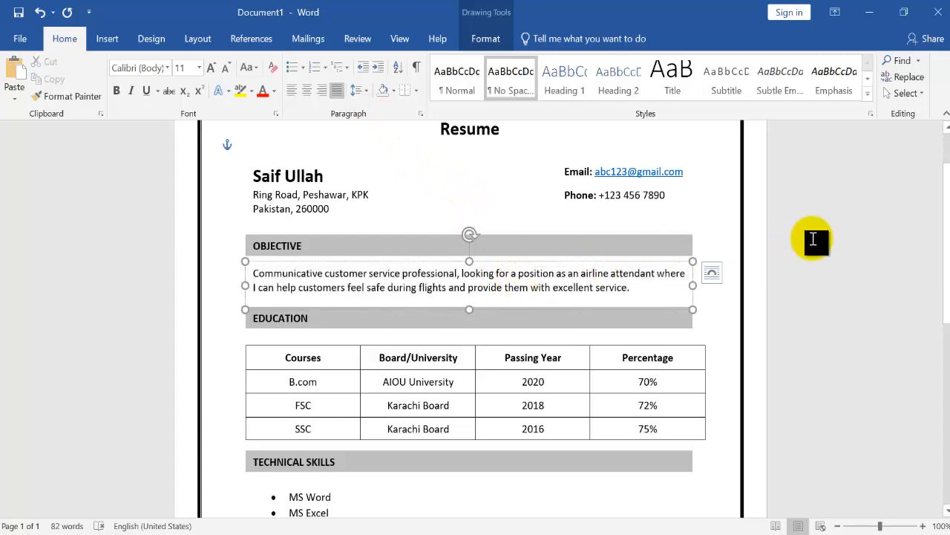
Narrow the education table so its outer edge lines up with the gray heading bars
{"action": "left_click_drag", "start_coordinate": [947, 216], "coordinate": [942, 323]}
{"action": "left_click_drag", "start_coordinate": [942, 60], "coordinate": [939, 15]}
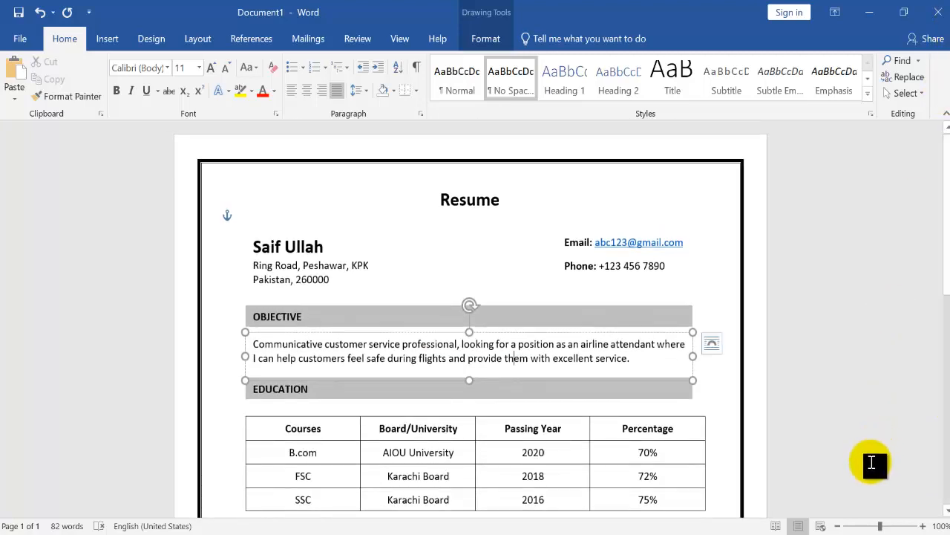
{"action": "left_click_drag", "start_coordinate": [879, 525], "coordinate": [875, 525]}
{"action": "left_click_drag", "start_coordinate": [676, 467], "coordinate": [670, 465]}
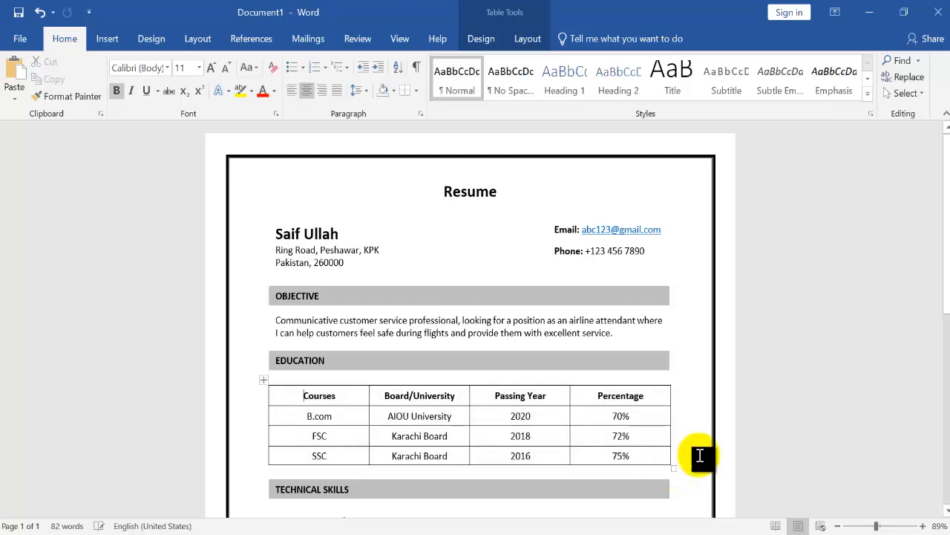
Save the finished resume to the Desktop as a PDF named cv
{"action": "scroll", "coordinate": [946, 271], "scroll_direction": "down", "scroll_amount": 5}
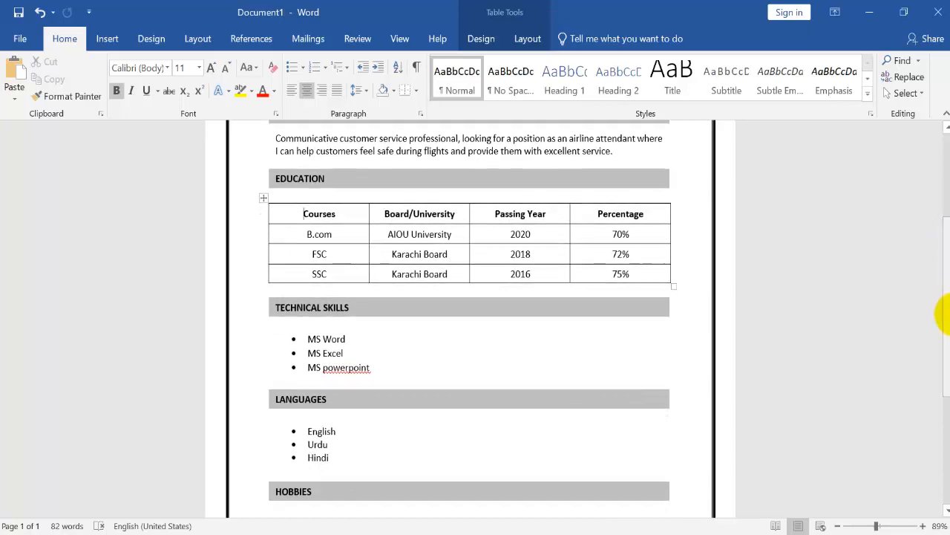
{"action": "left_click", "coordinate": [877, 327]}
{"action": "scroll", "coordinate": [877, 326], "scroll_direction": "up", "scroll_amount": 3}
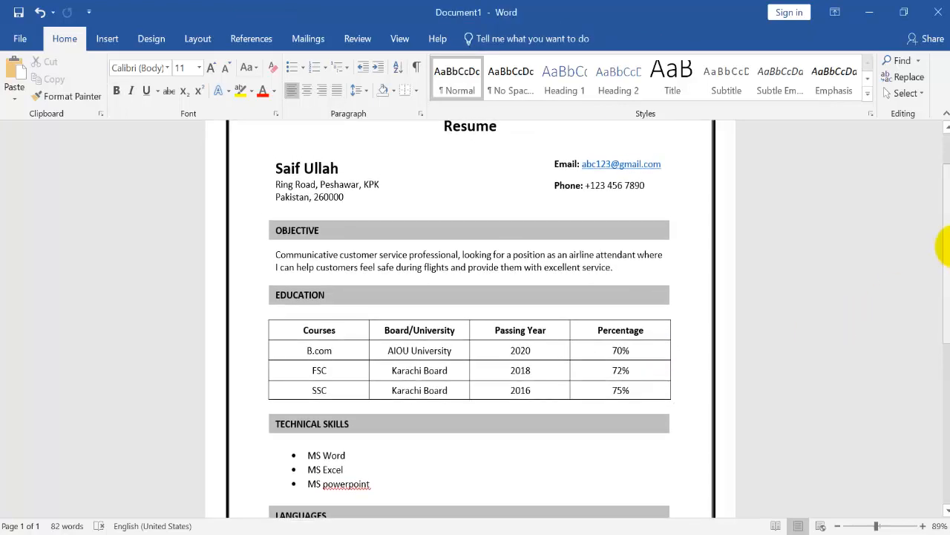
{"action": "left_click_drag", "start_coordinate": [945, 291], "coordinate": [943, 186]}
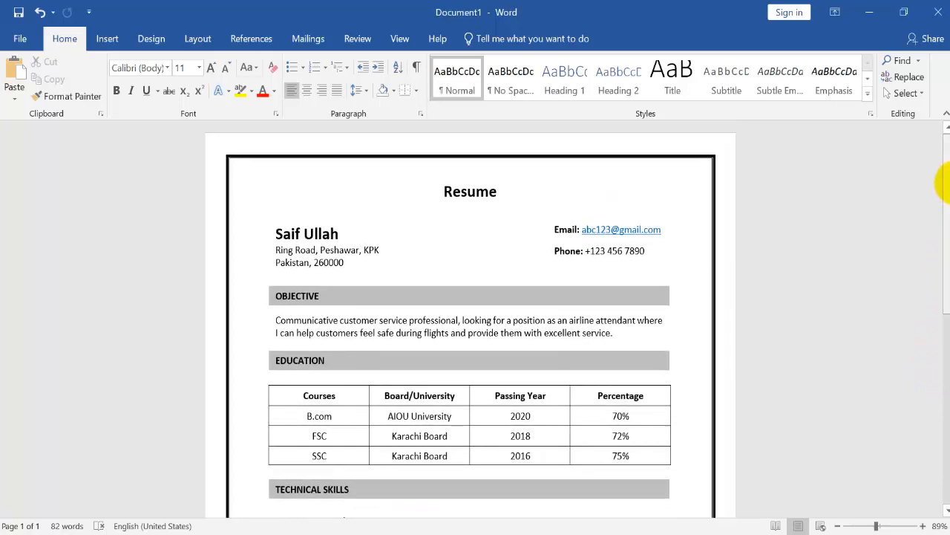
{"action": "left_click_drag", "start_coordinate": [945, 236], "coordinate": [944, 121]}
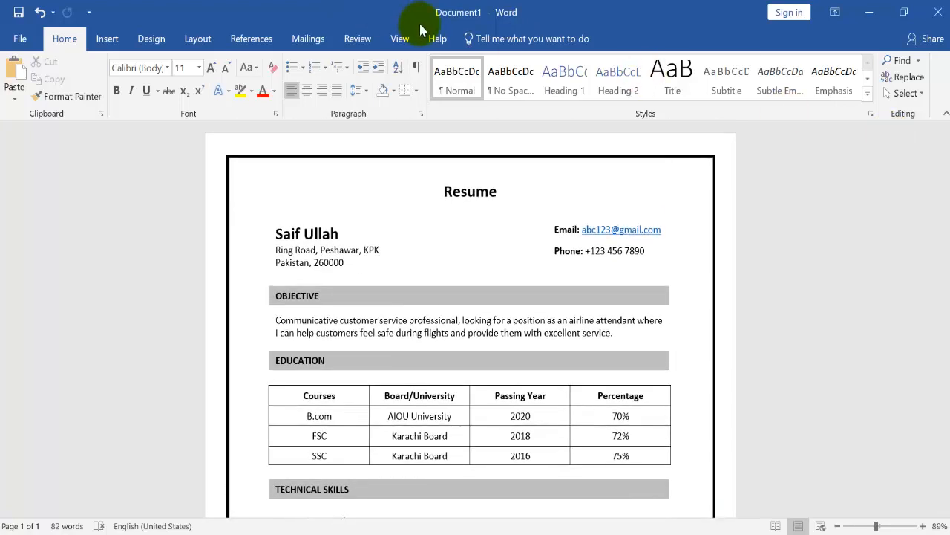
{"action": "left_click", "coordinate": [20, 38]}
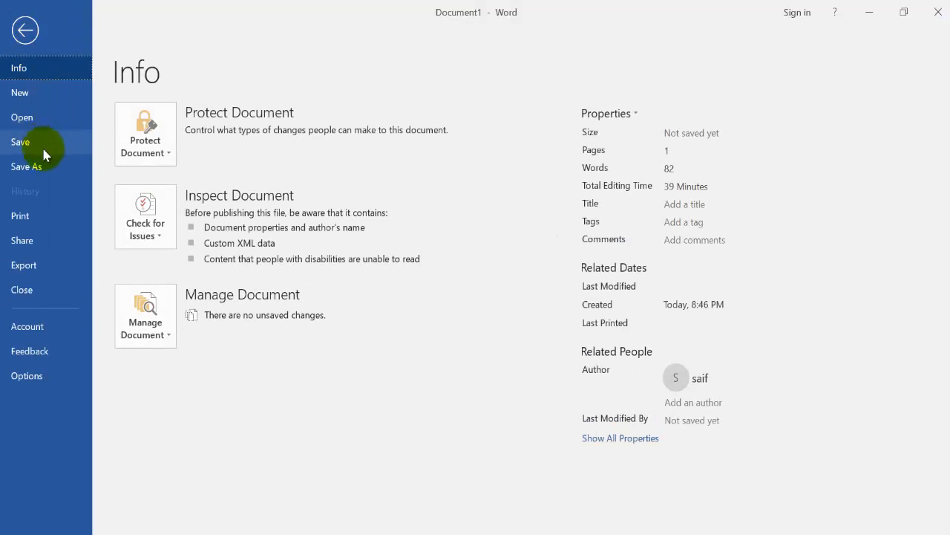
{"action": "left_click", "coordinate": [40, 167]}
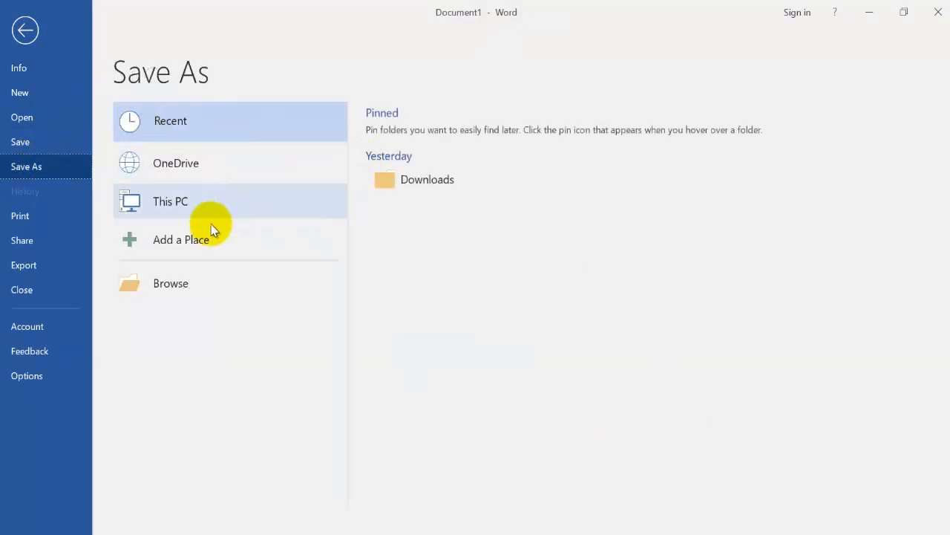
{"action": "left_click", "coordinate": [205, 191]}
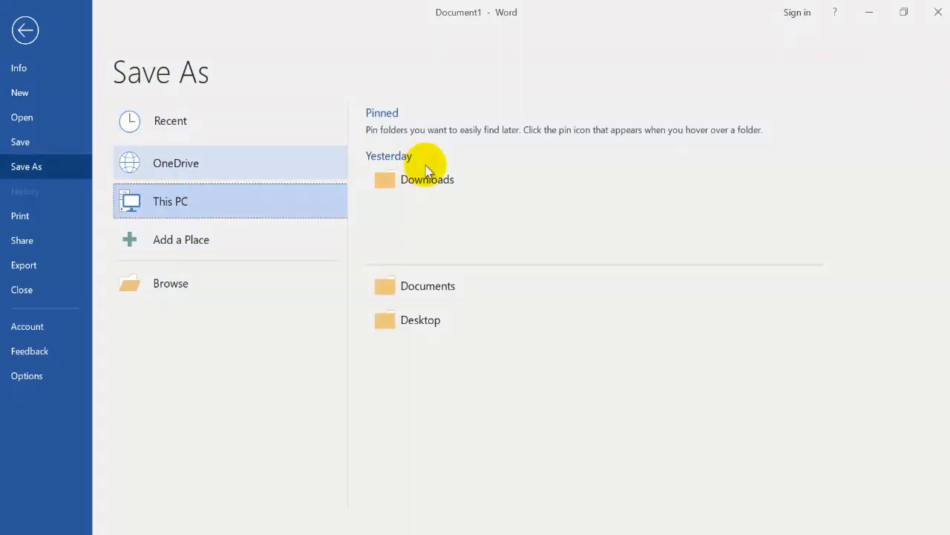
{"action": "left_click", "coordinate": [421, 256]}
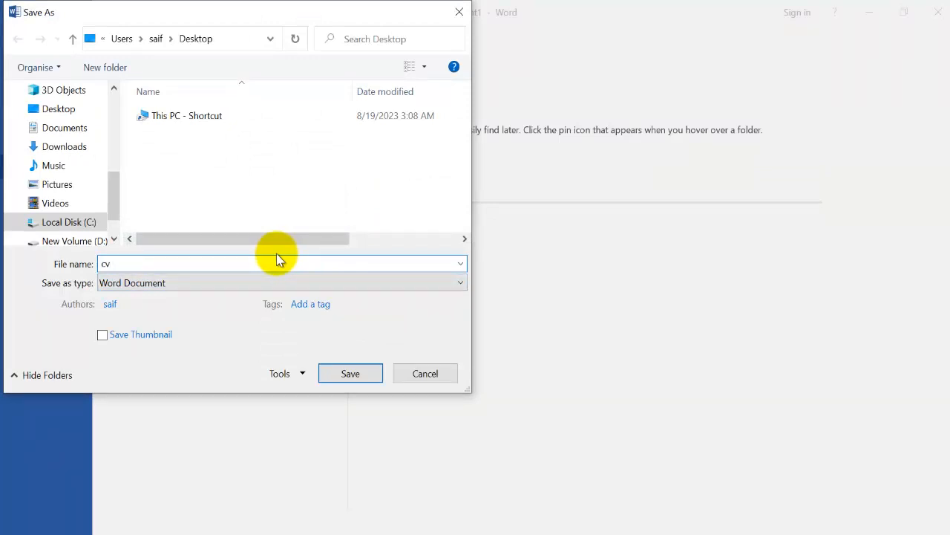
{"action": "left_click", "coordinate": [251, 282]}
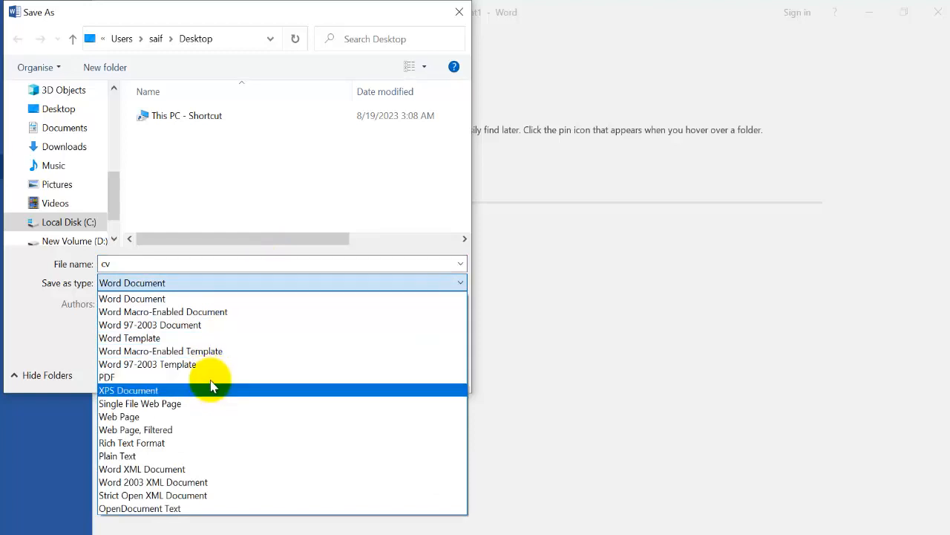
{"action": "left_click", "coordinate": [214, 377]}
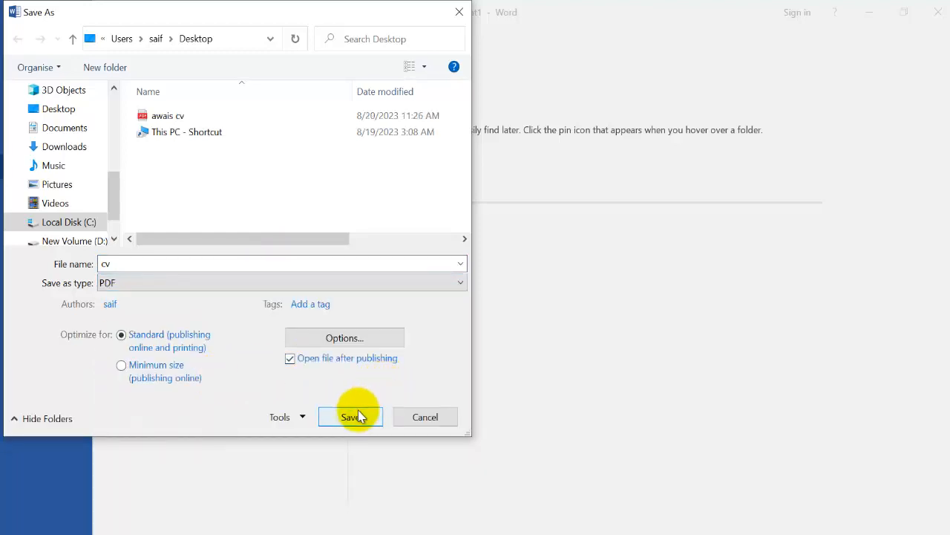
{"action": "left_click", "coordinate": [358, 413]}
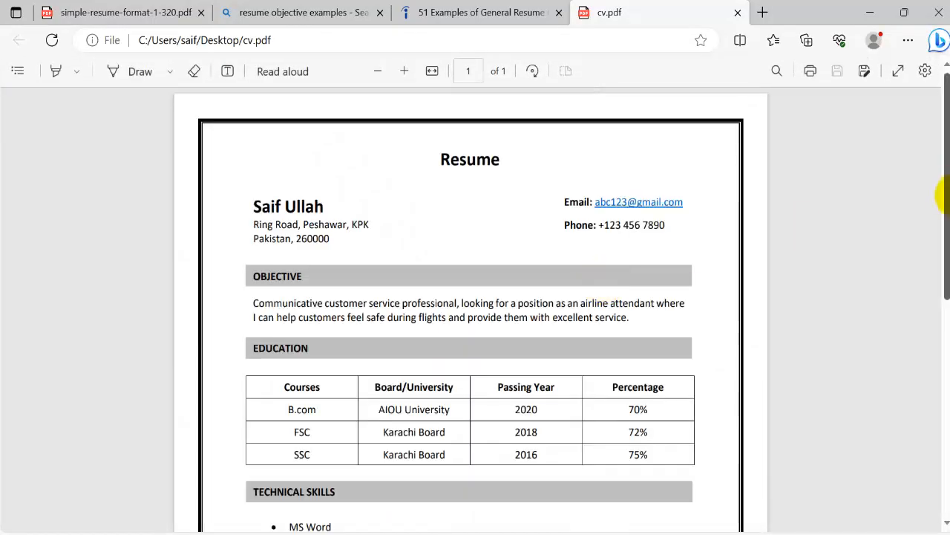
Look over the exported cv.pdf and zoom out to see more of the page
{"action": "scroll", "coordinate": [943, 195], "scroll_direction": "down", "scroll_amount": 3}
{"action": "scroll", "coordinate": [943, 199], "scroll_direction": "up", "scroll_amount": 3}
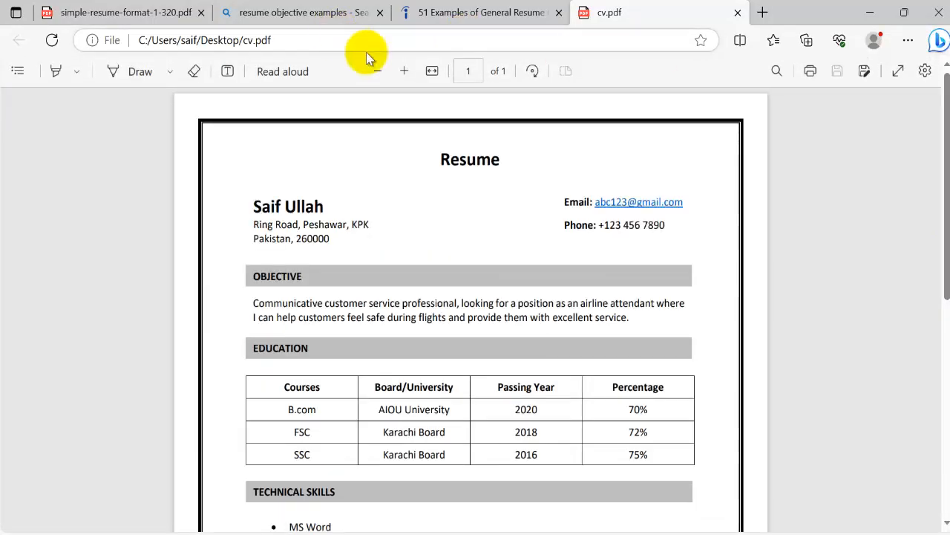
{"action": "left_click", "coordinate": [376, 72]}
{"action": "left_click", "coordinate": [377, 72]}
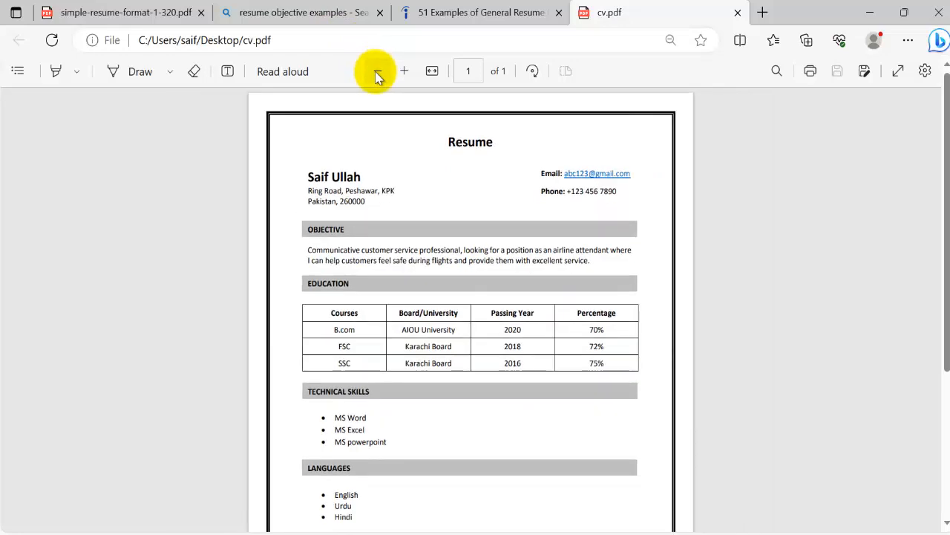